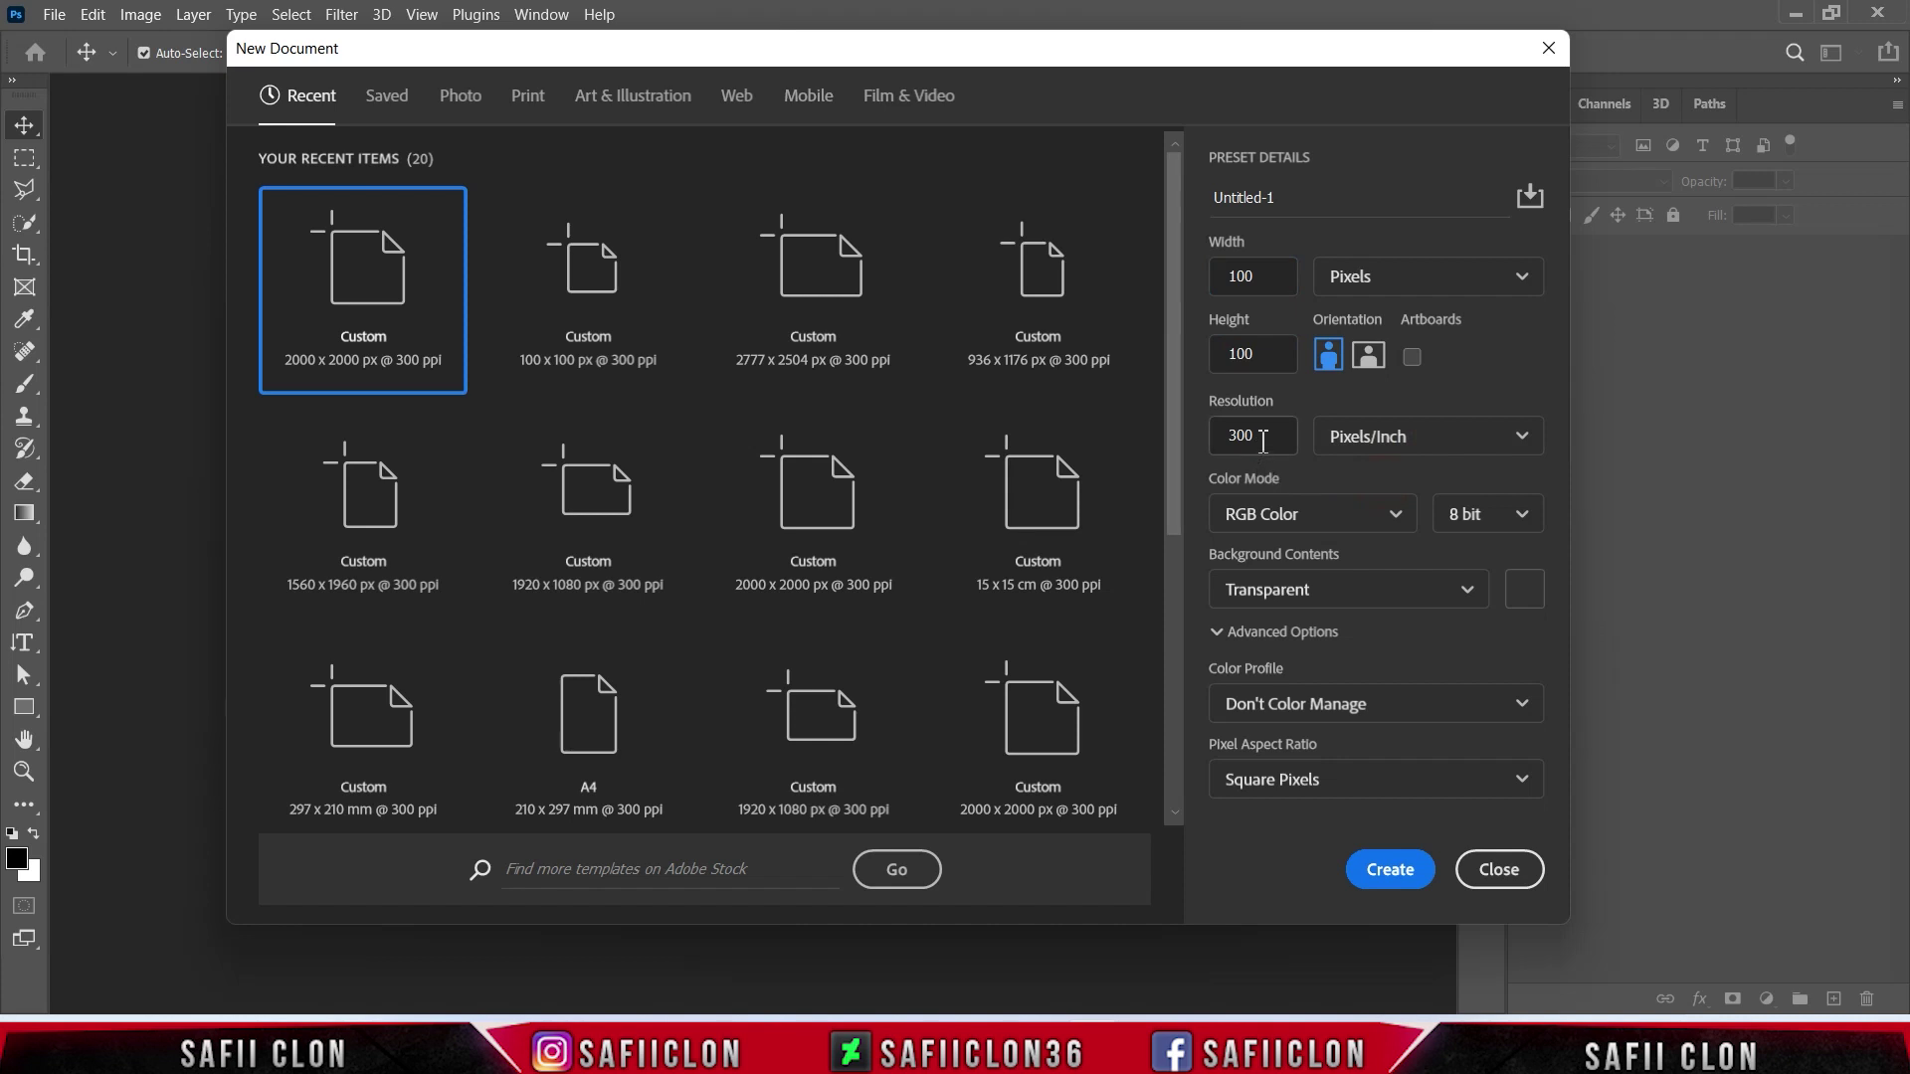
Create a 100 x 100 pixel RGB document at 300 pixels/inch with a transparent background.
{"action": "left_click", "coordinate": [1470, 594]}
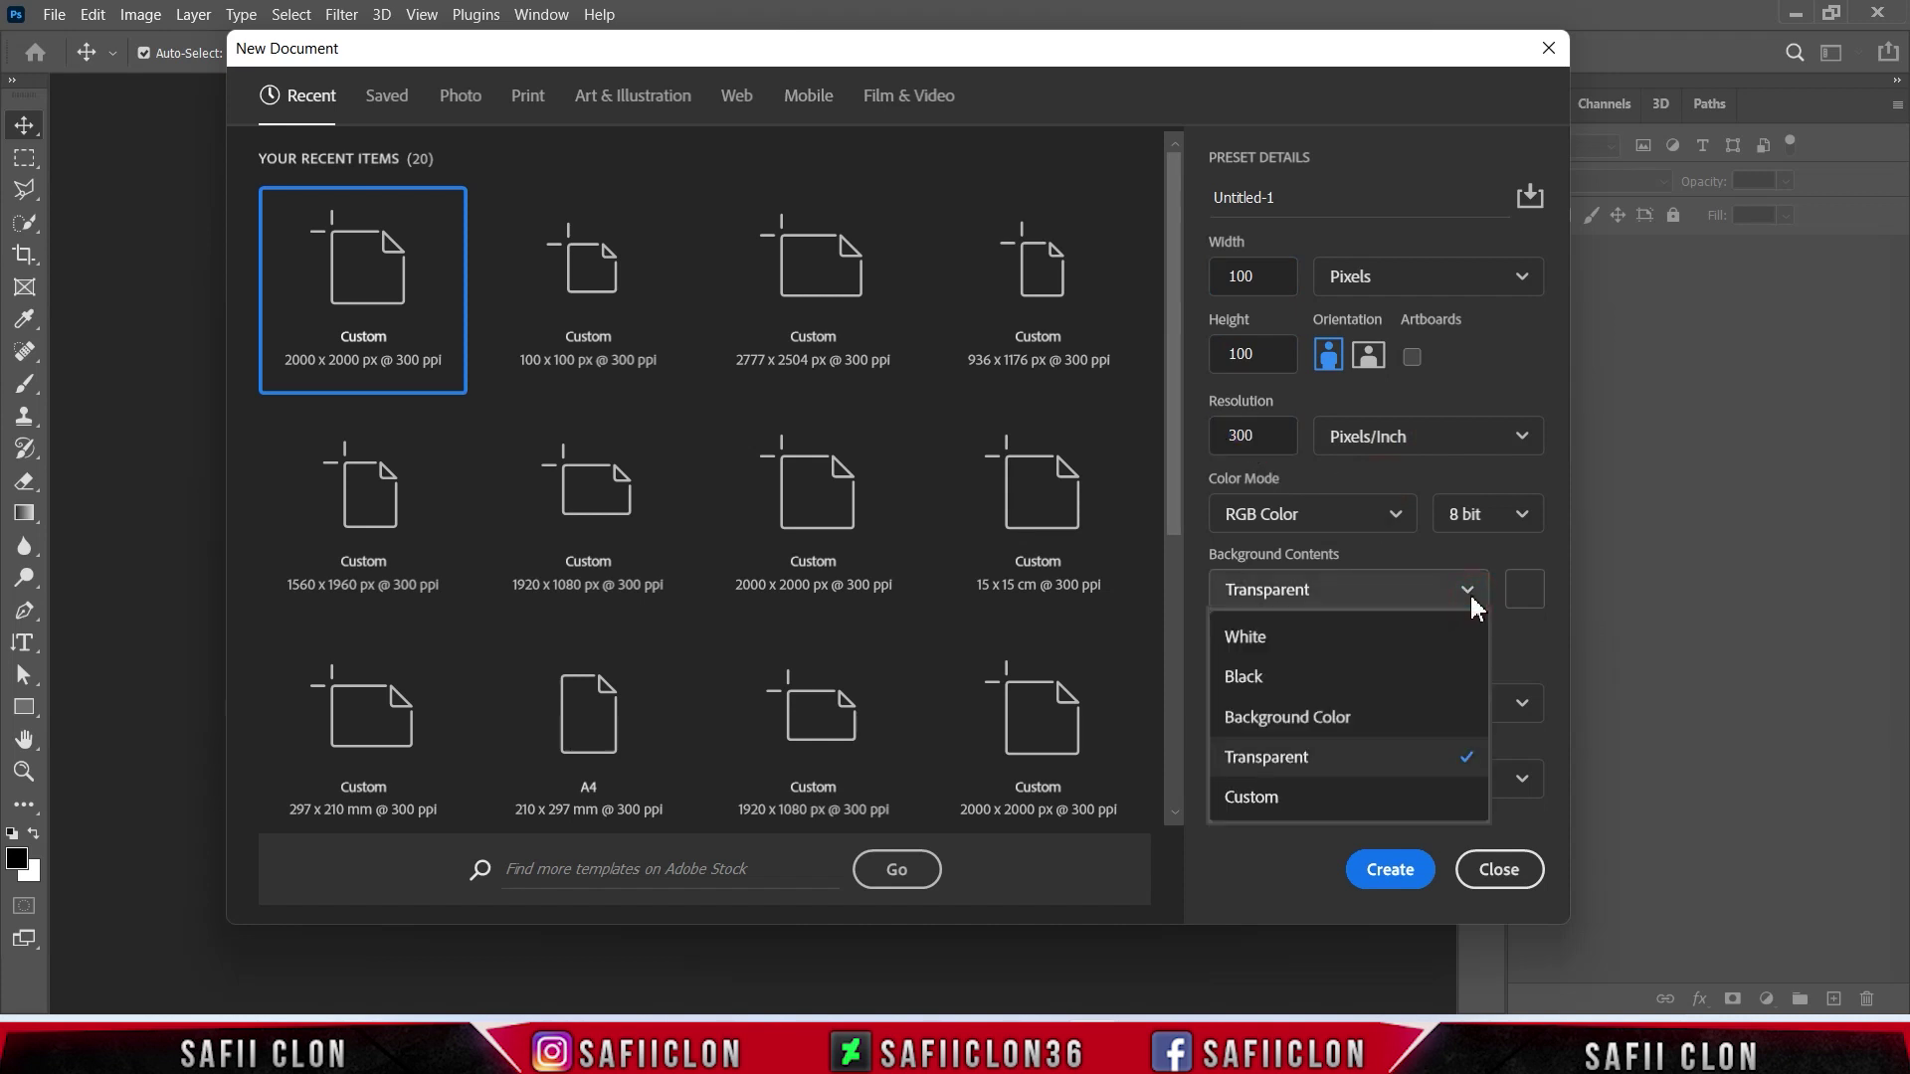
{"action": "left_click", "coordinate": [1324, 764]}
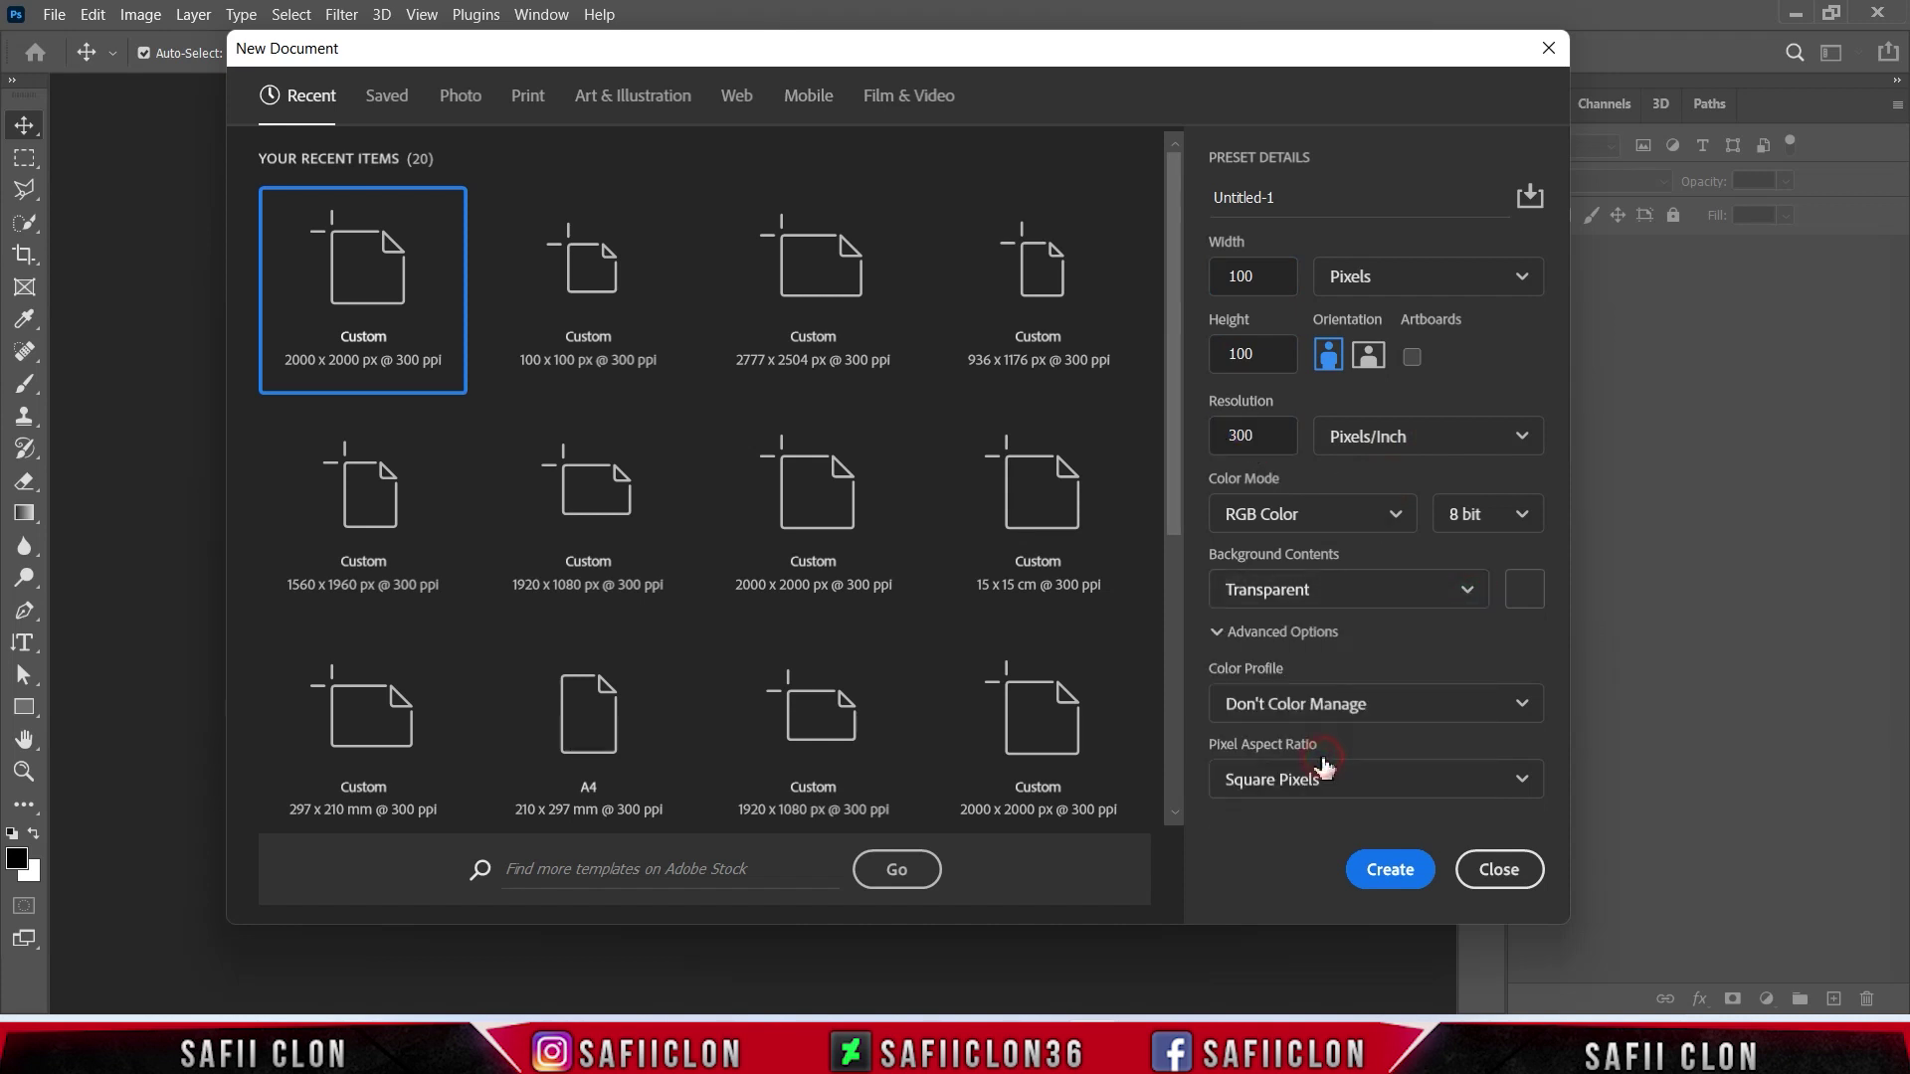
{"action": "left_click", "coordinate": [1391, 870]}
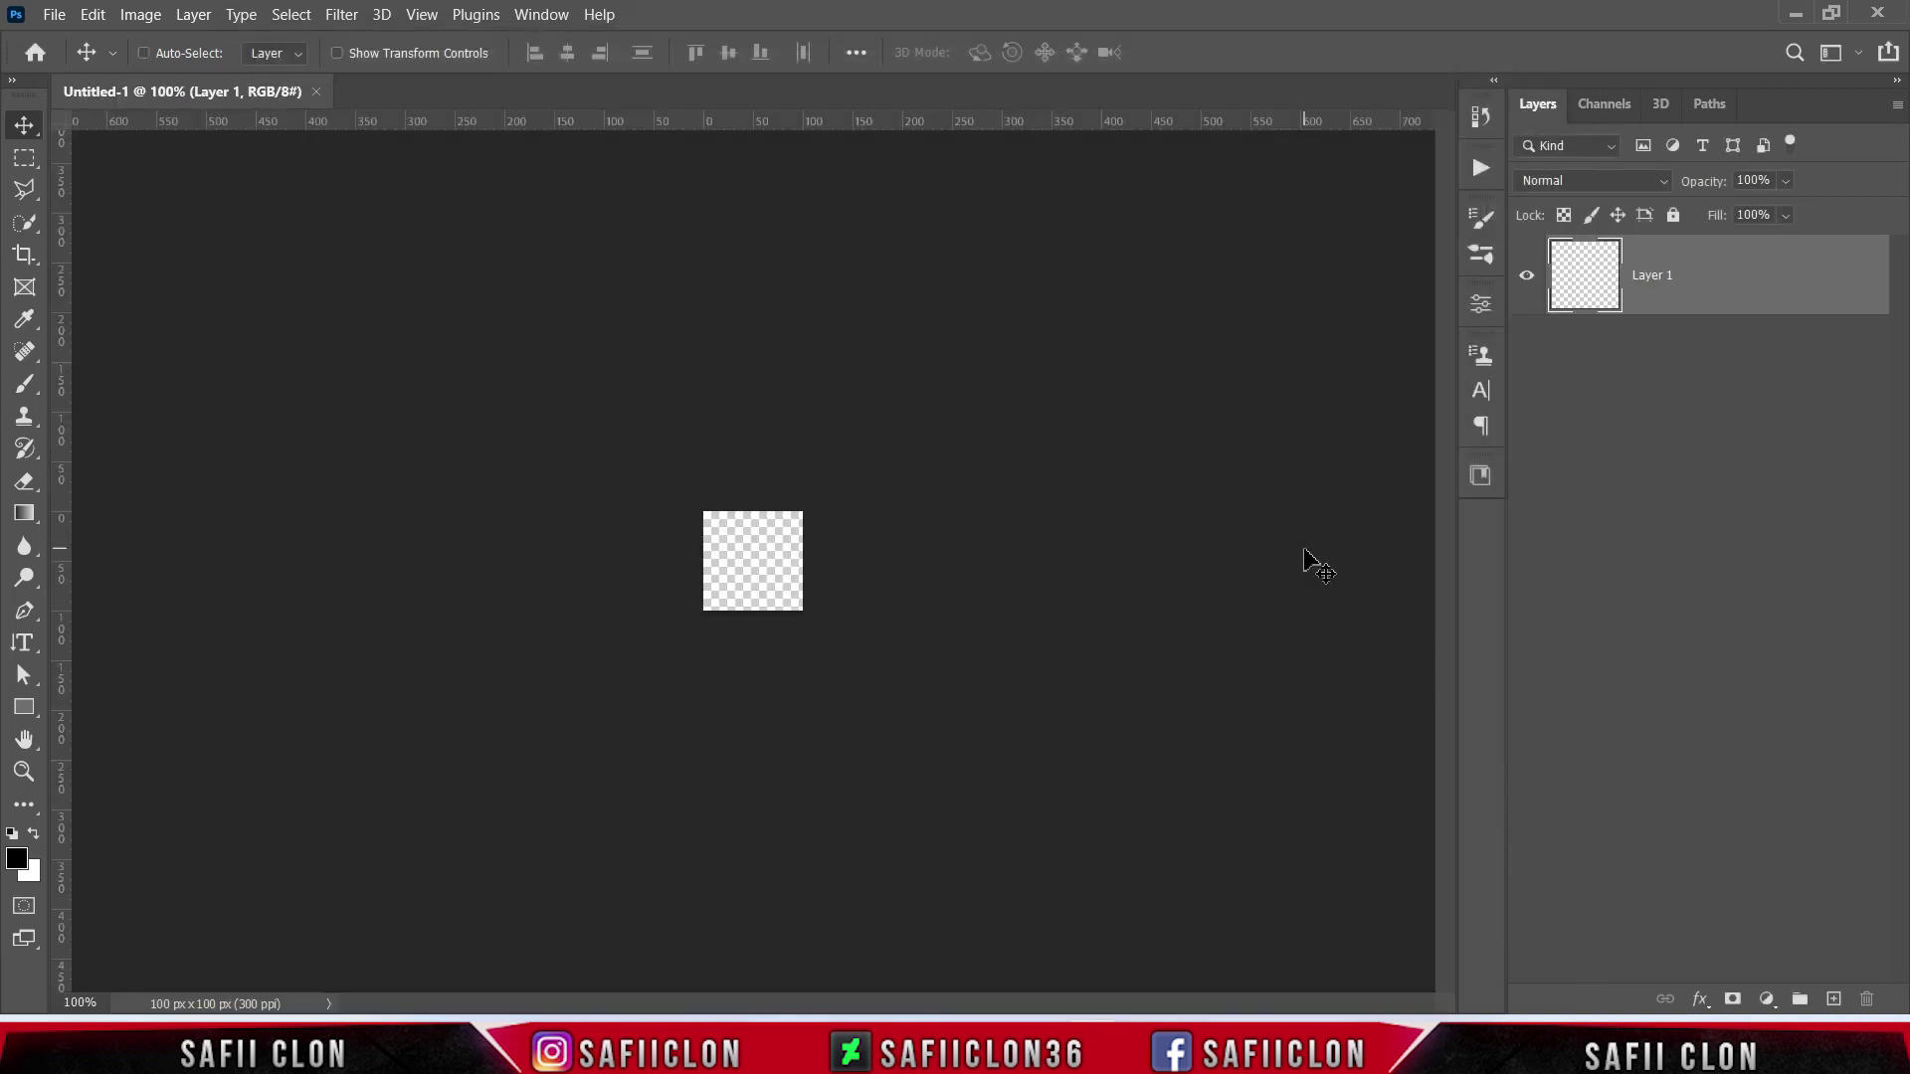
Set up the Rectangle tool in Shape mode with a solid black (#000000) fill.
{"action": "key", "text": "ctrl+plus"}
{"action": "key", "text": "ctrl+plus"}
{"action": "key", "text": "ctrl+plus"}
{"action": "key", "text": "ctrl+plus"}
{"action": "key", "text": "ctrl+plus"}
{"action": "key", "text": "ctrl+plus"}
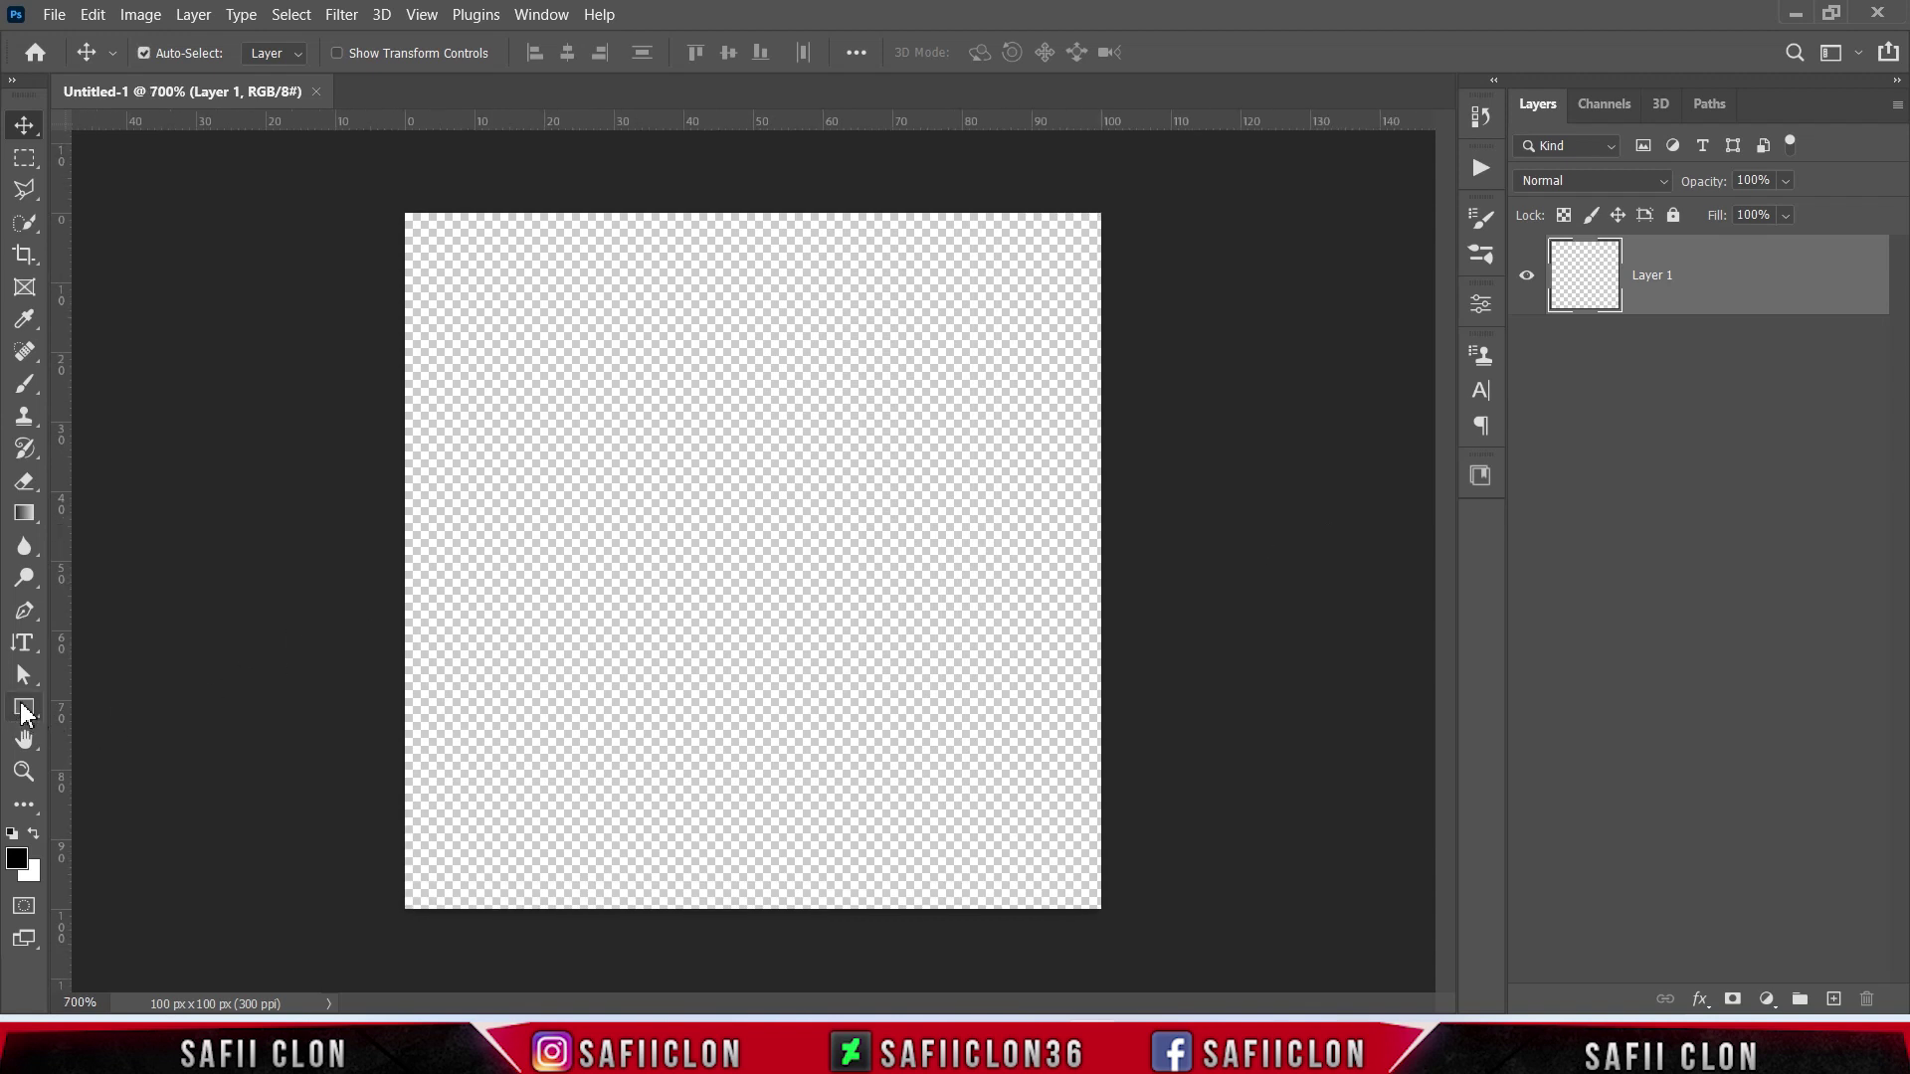
{"action": "left_click", "coordinate": [24, 709]}
{"action": "left_click", "coordinate": [90, 707]}
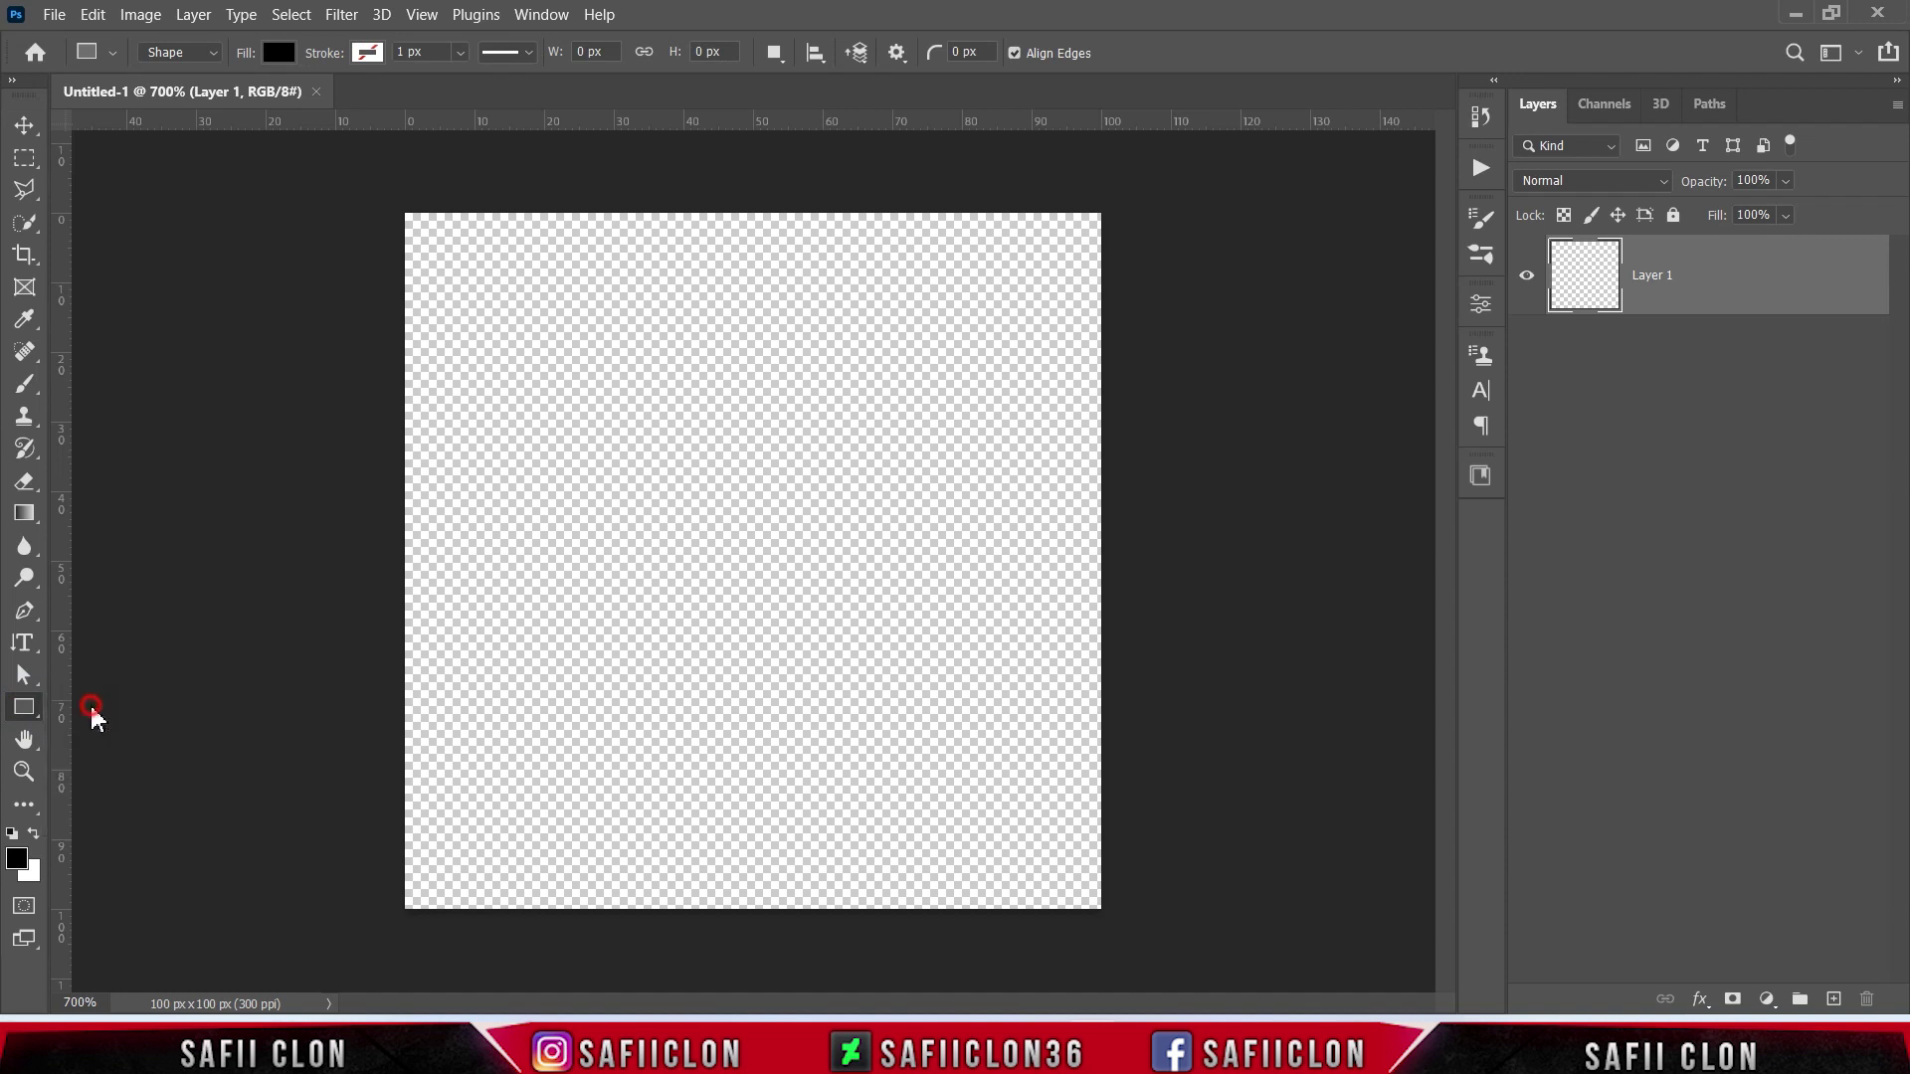
{"action": "left_click", "coordinate": [179, 51]}
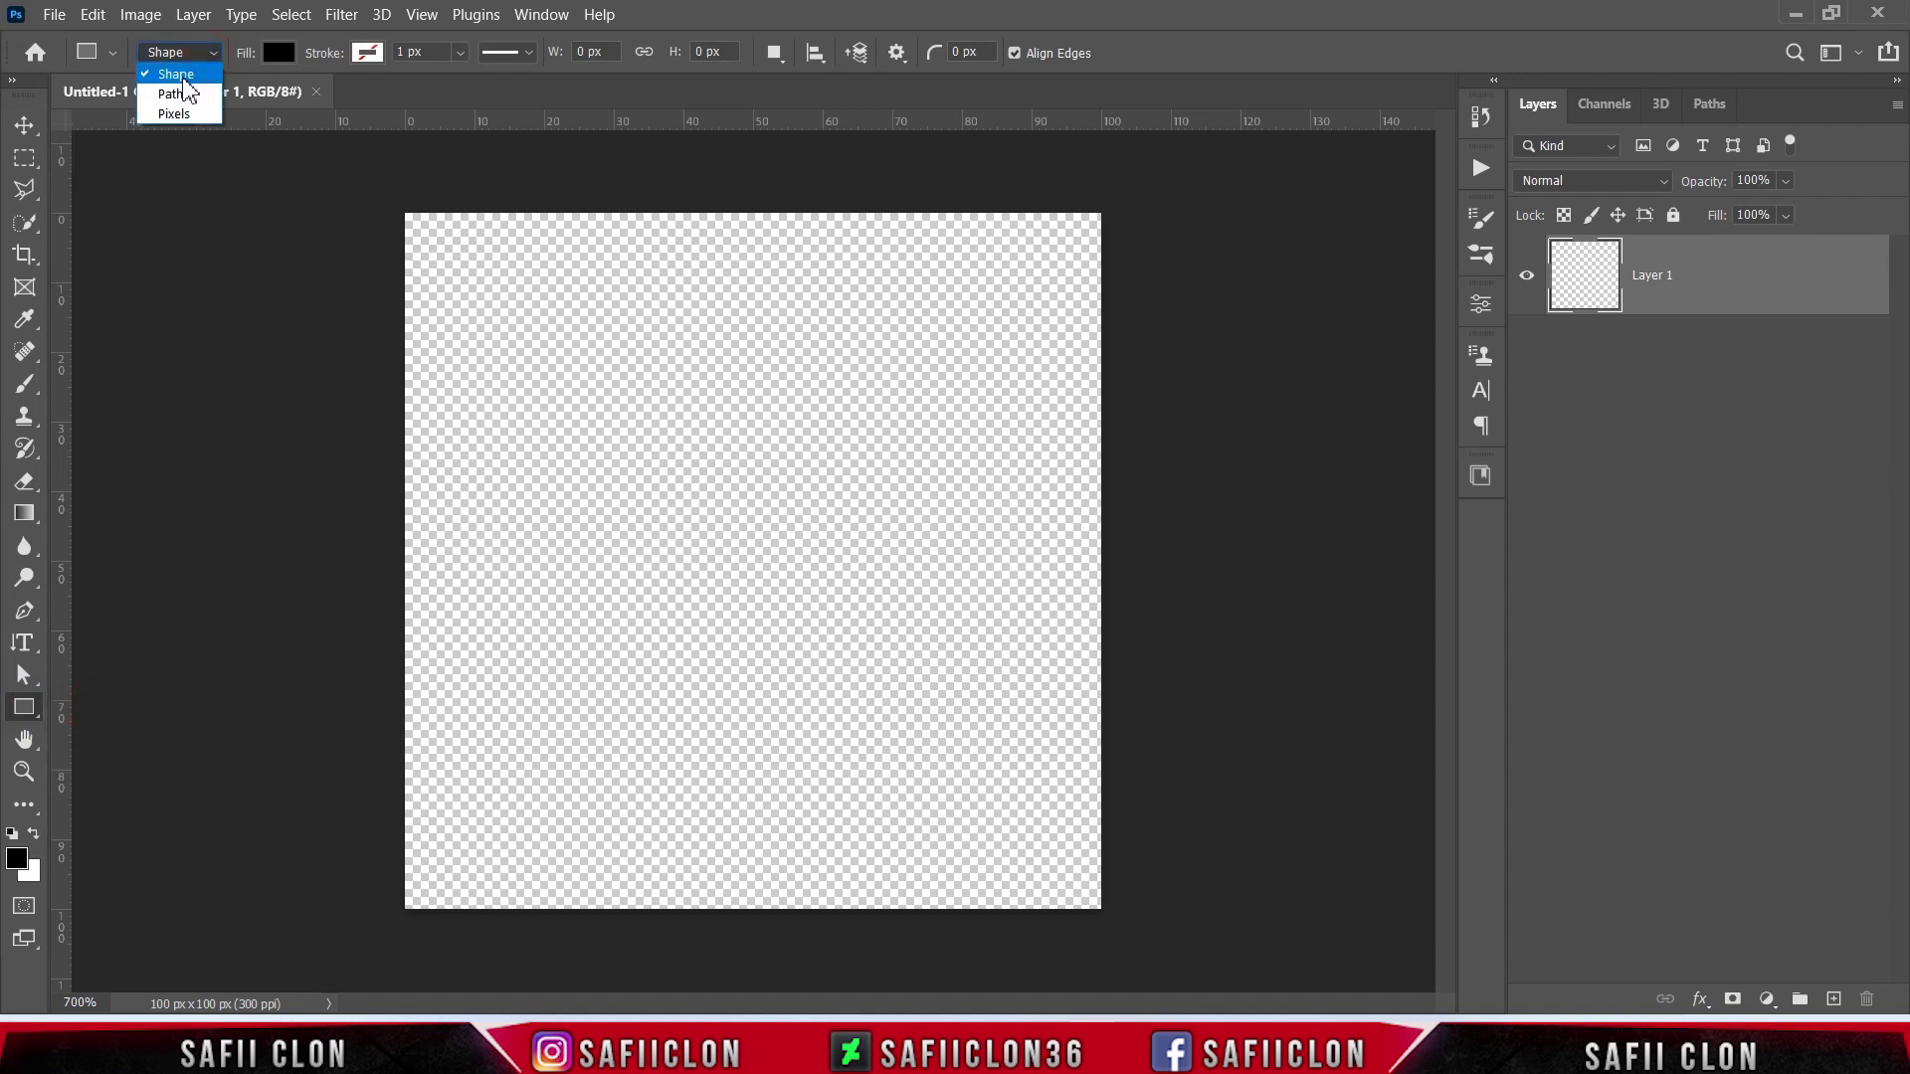
{"action": "left_click", "coordinate": [199, 70]}
{"action": "left_click", "coordinate": [279, 52]}
{"action": "left_click", "coordinate": [178, 99]}
{"action": "left_click", "coordinate": [433, 99]}
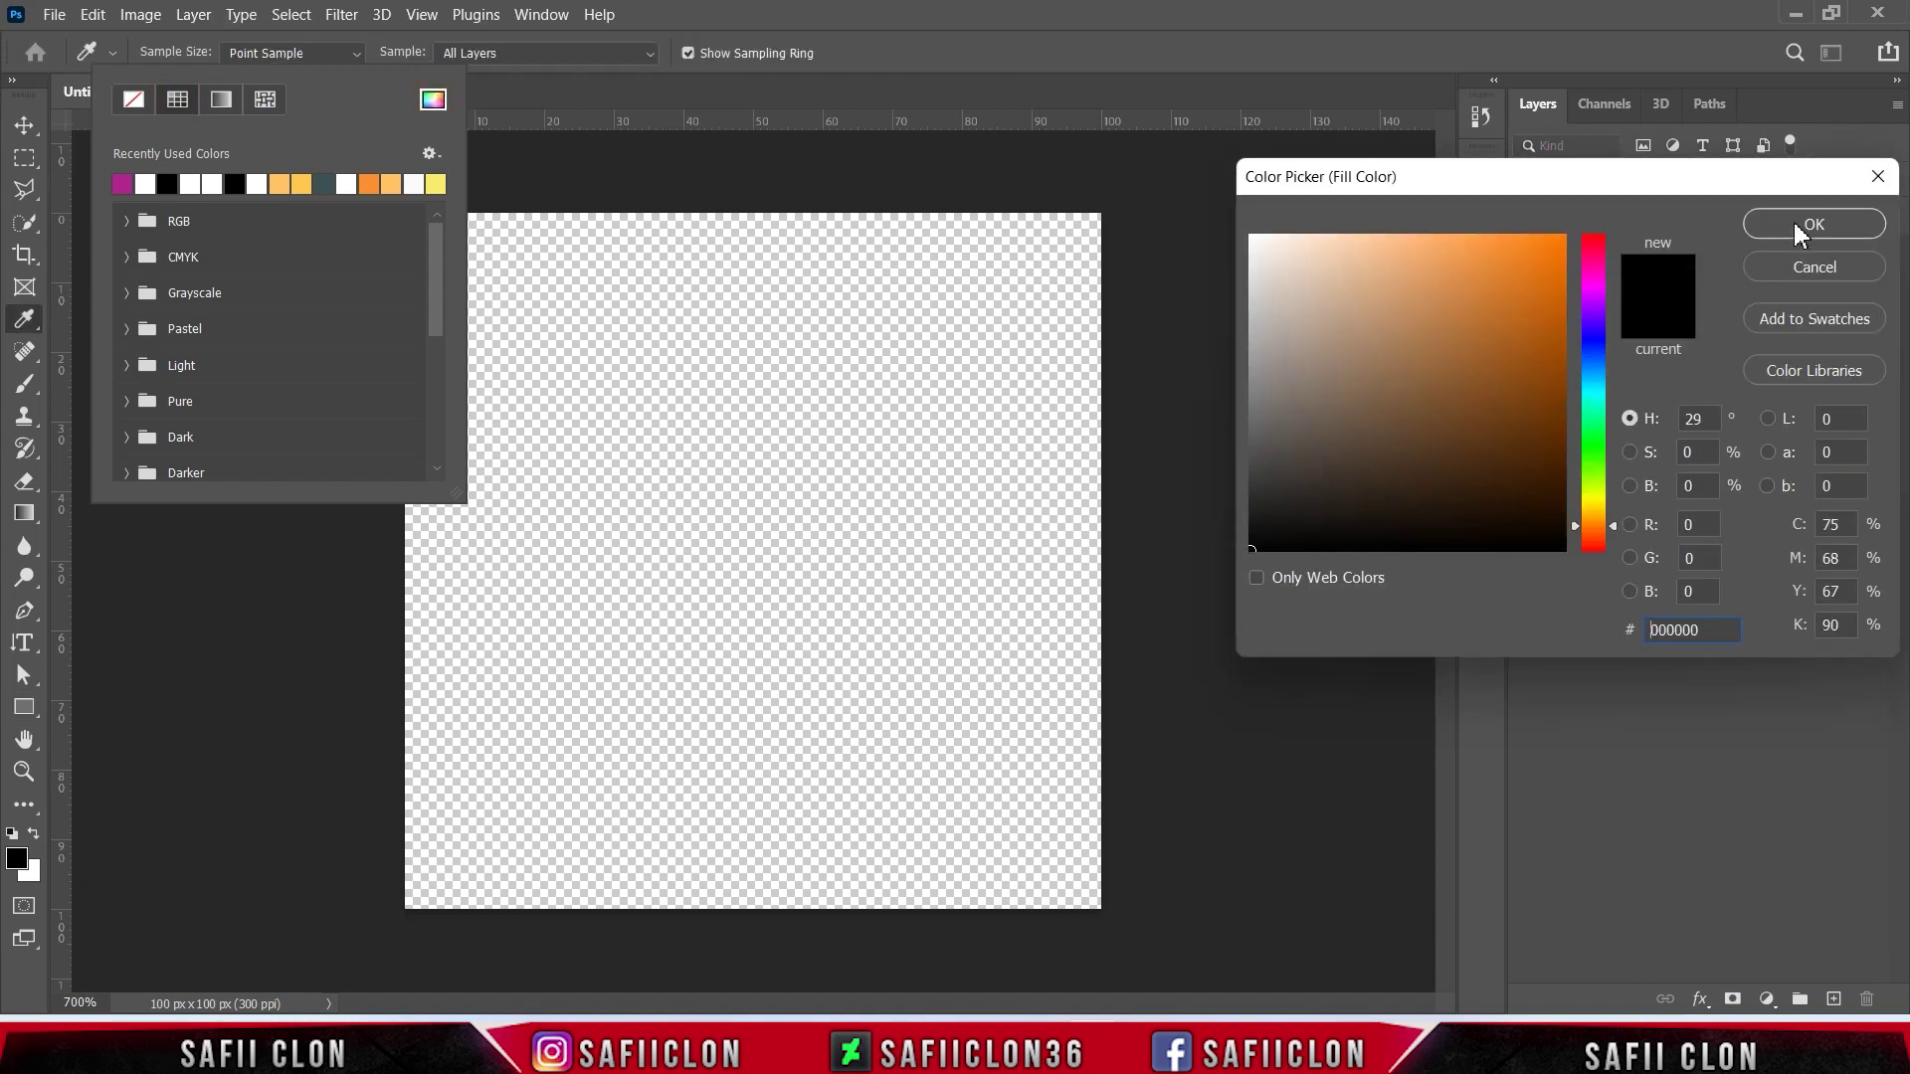
{"action": "left_click", "coordinate": [1803, 227]}
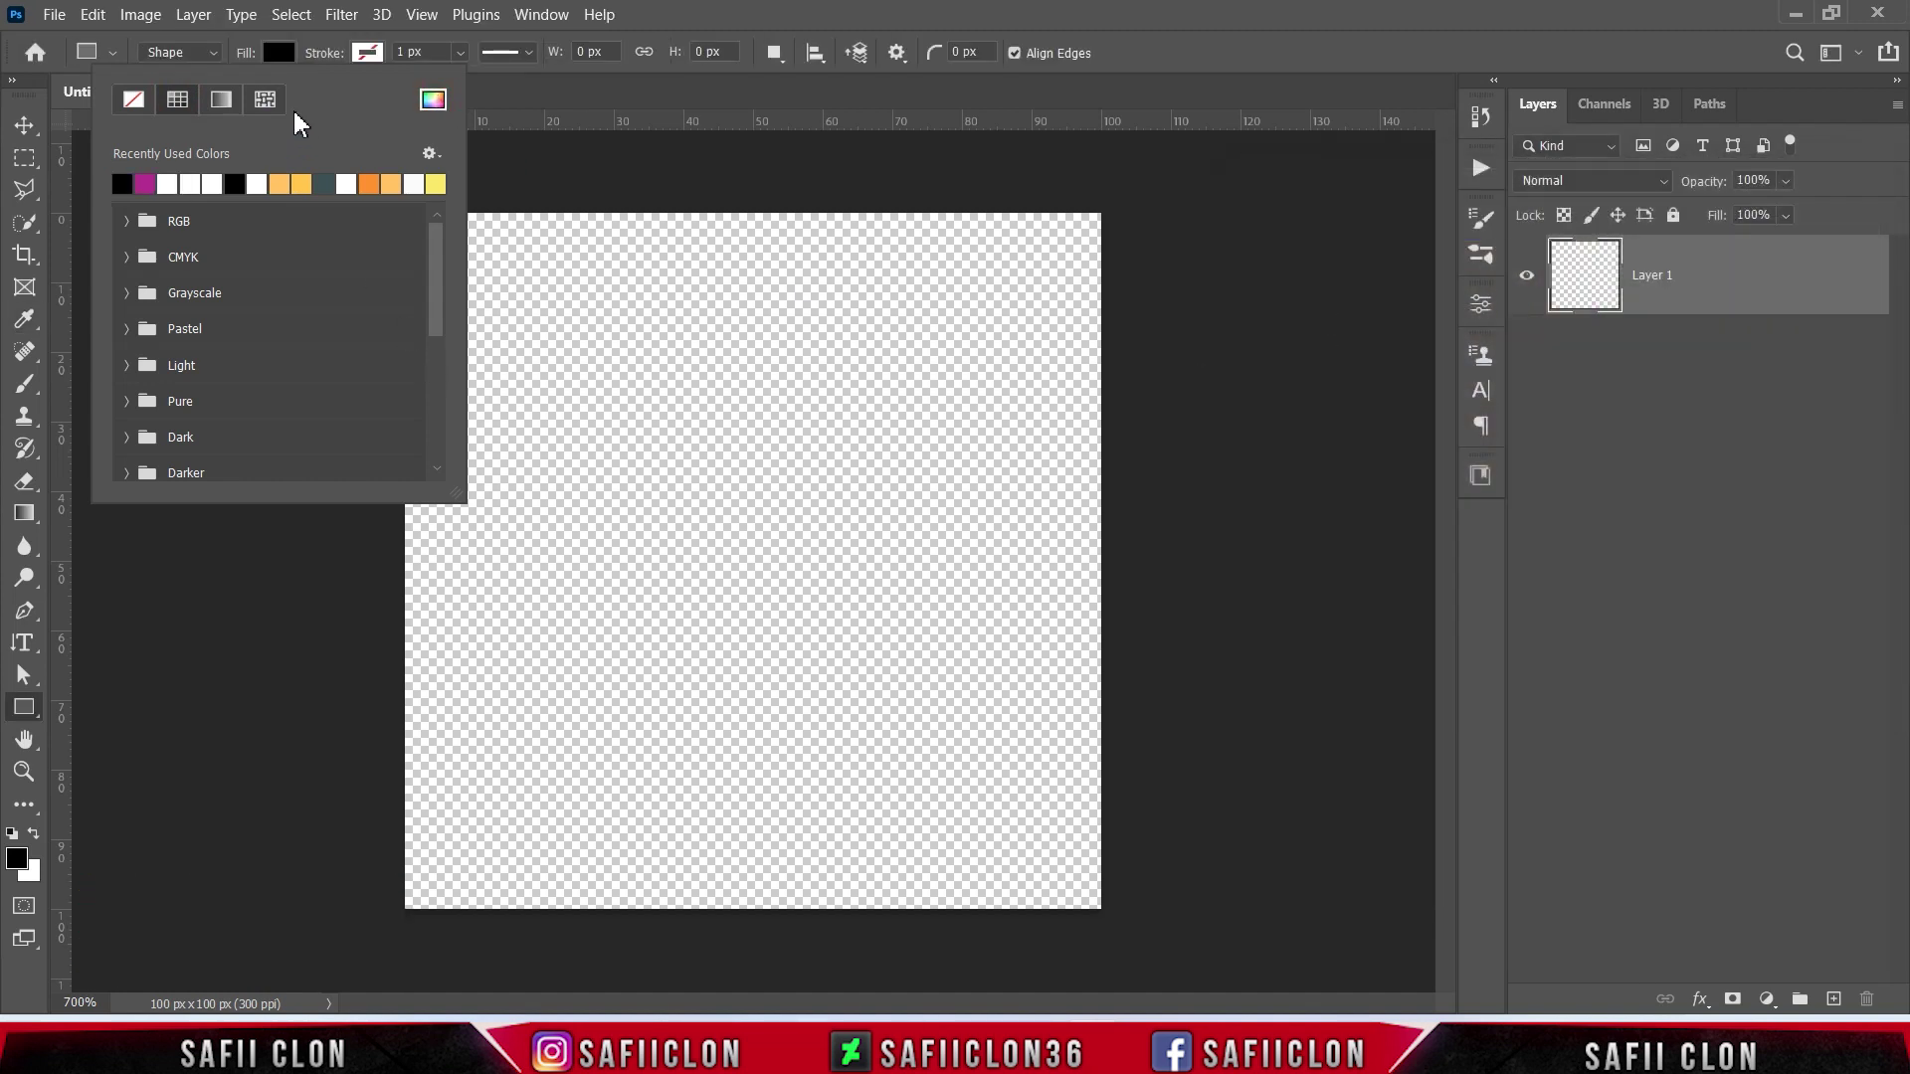
{"action": "left_click", "coordinate": [275, 54]}
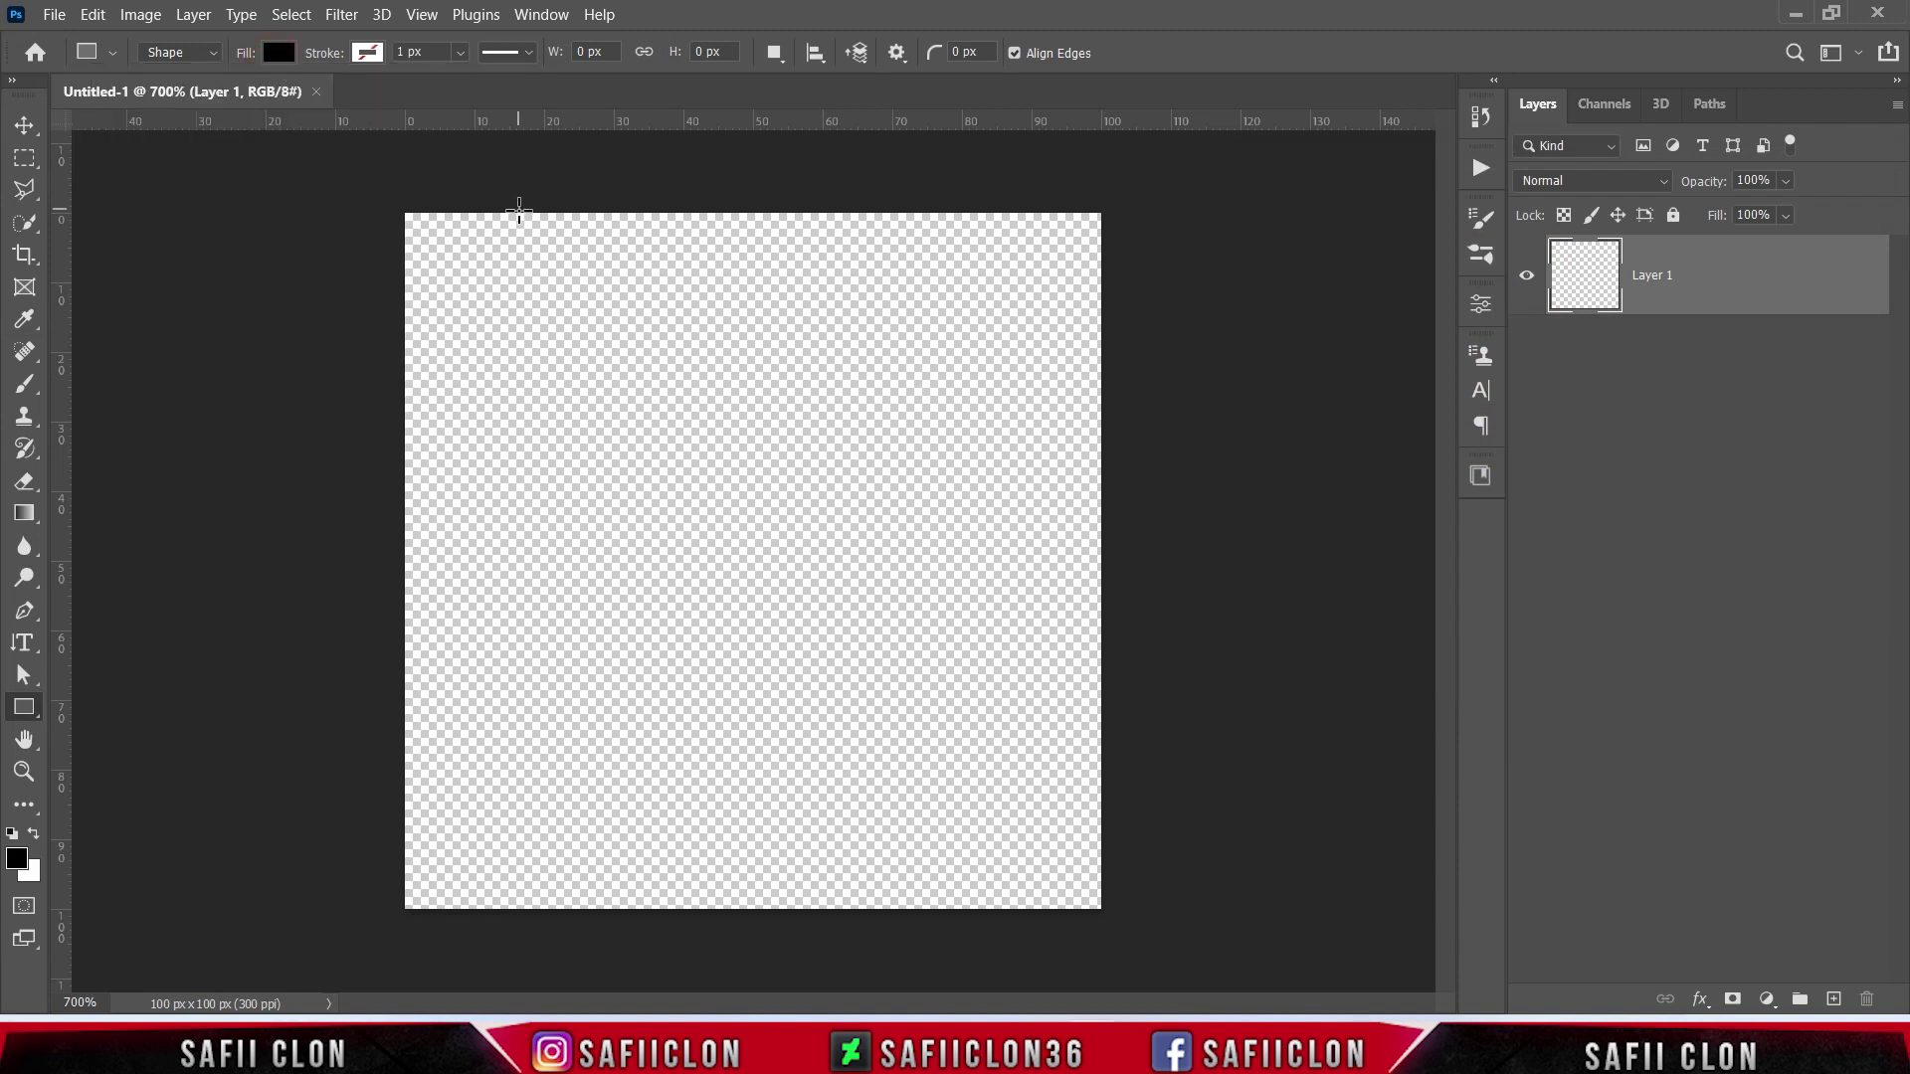
Draw a black rectangle about 111 px wide across the canvas, extending past both sides, and position it over roughly the middle third.
{"action": "left_click_drag", "start_coordinate": [359, 468], "coordinate": [1142, 703]}
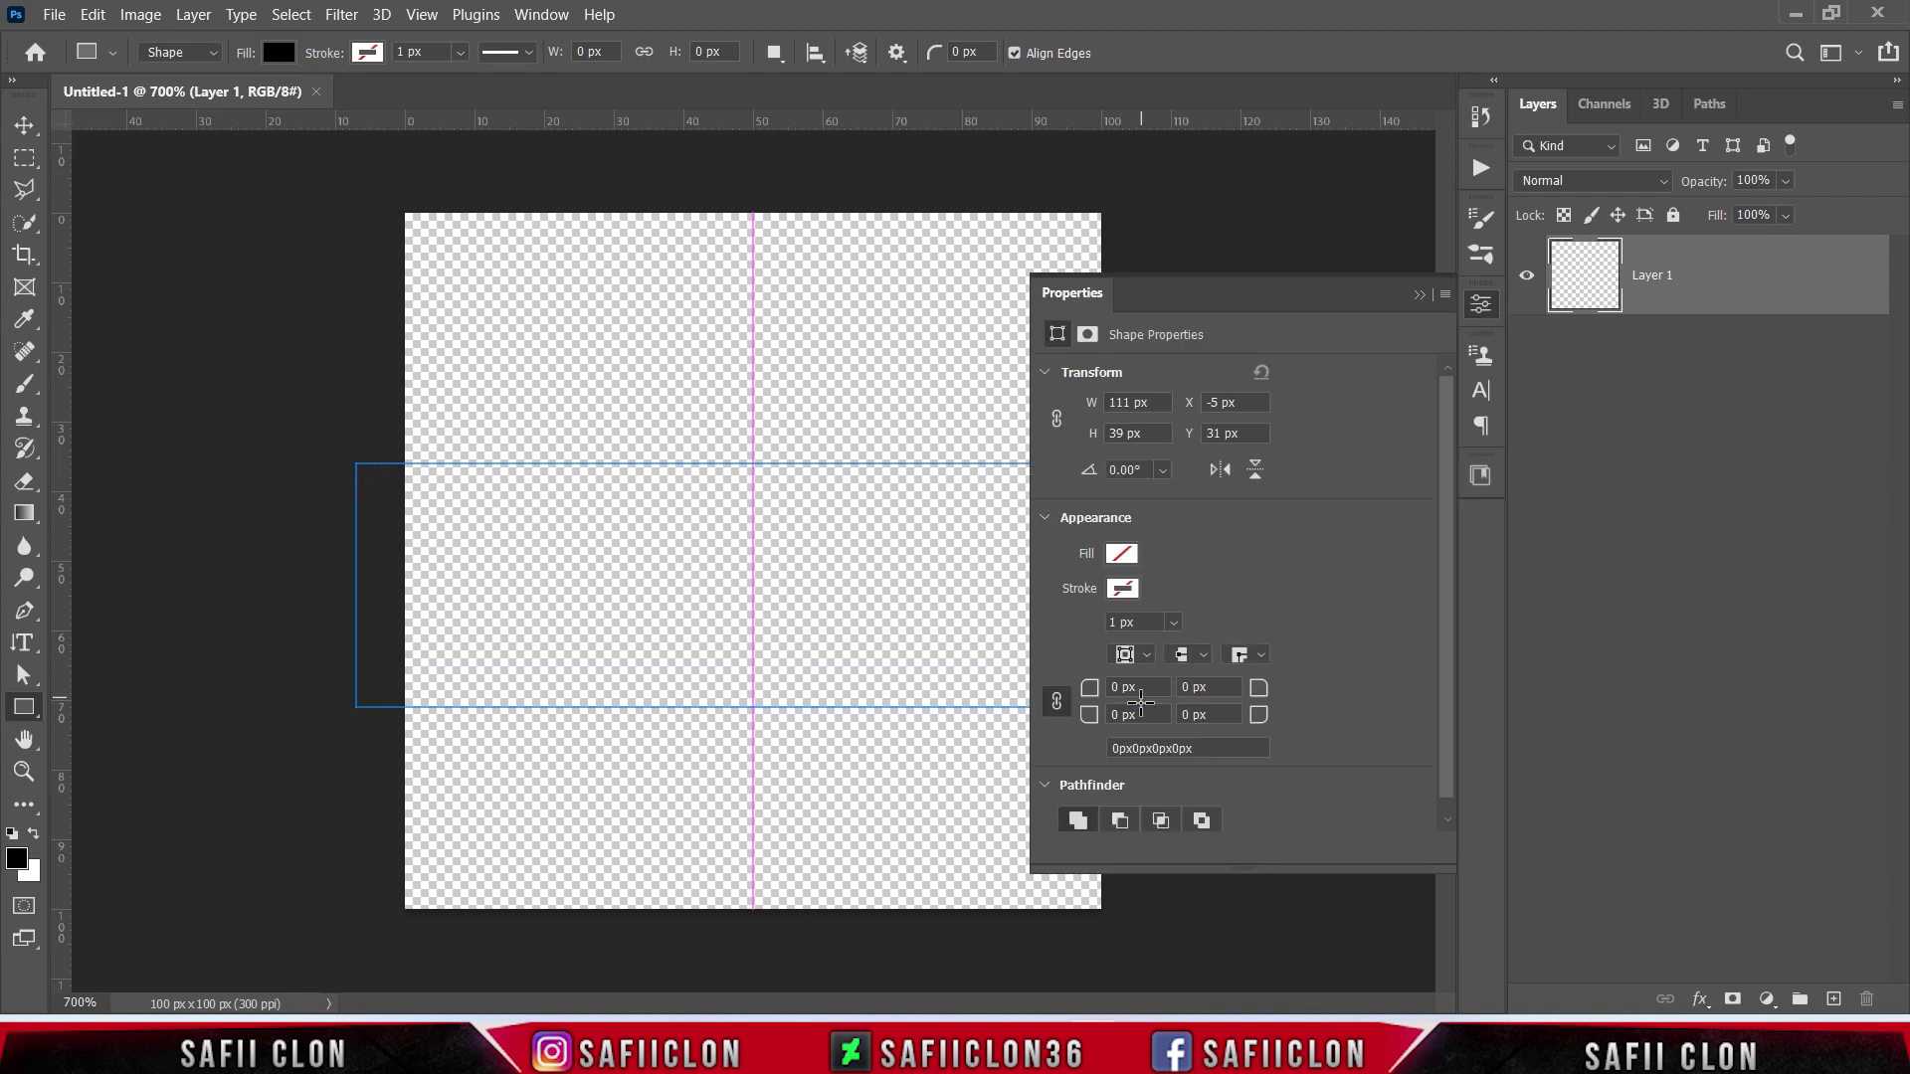
{"action": "left_click", "coordinate": [1421, 296]}
{"action": "left_click", "coordinate": [25, 125]}
{"action": "mouse_move", "coordinate": [771, 595]}
{"action": "left_mouse_down"}
{"action": "mouse_move", "coordinate": [772, 547]}
{"action": "mouse_move", "coordinate": [764, 666]}
{"action": "mouse_move", "coordinate": [763, 490]}
{"action": "mouse_move", "coordinate": [754, 587]}
{"action": "left_mouse_up"}
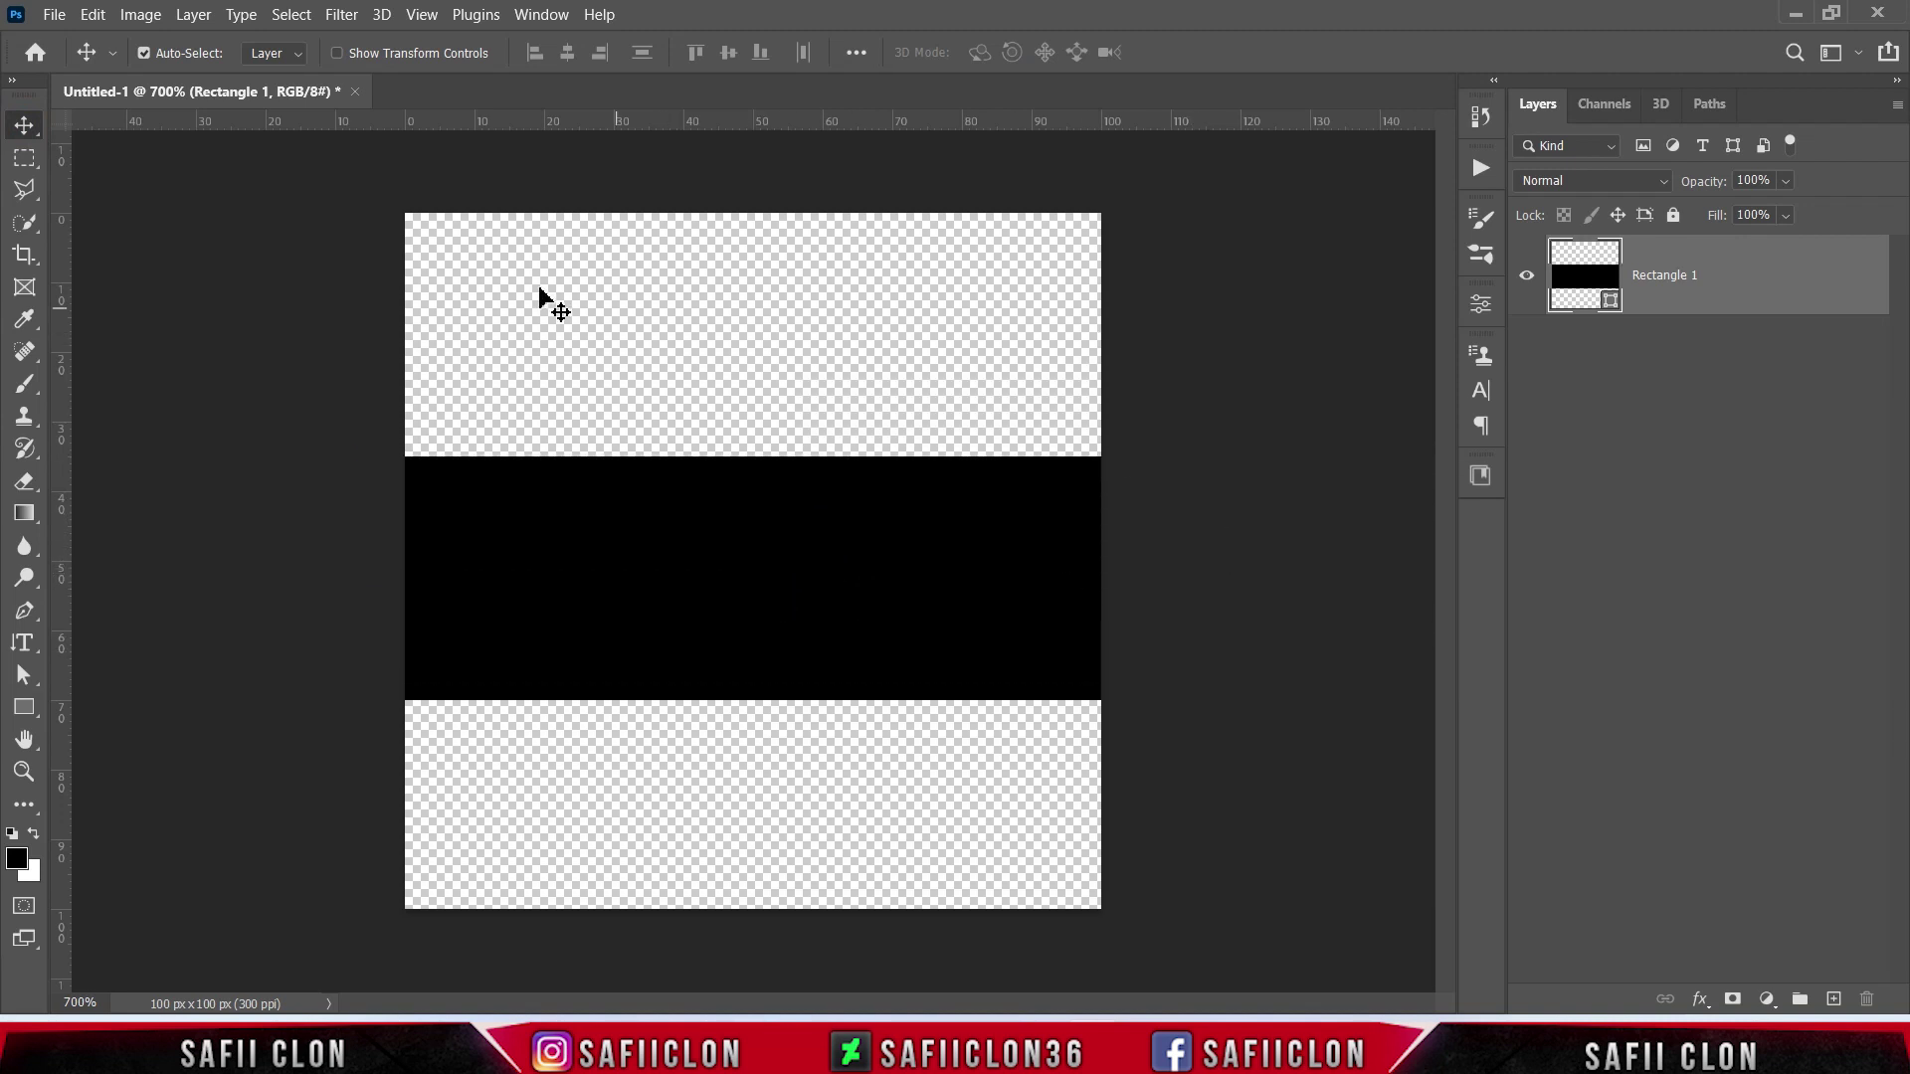
Define the black stripe artwork as a pattern named "Line".
{"action": "left_click", "coordinate": [93, 15]}
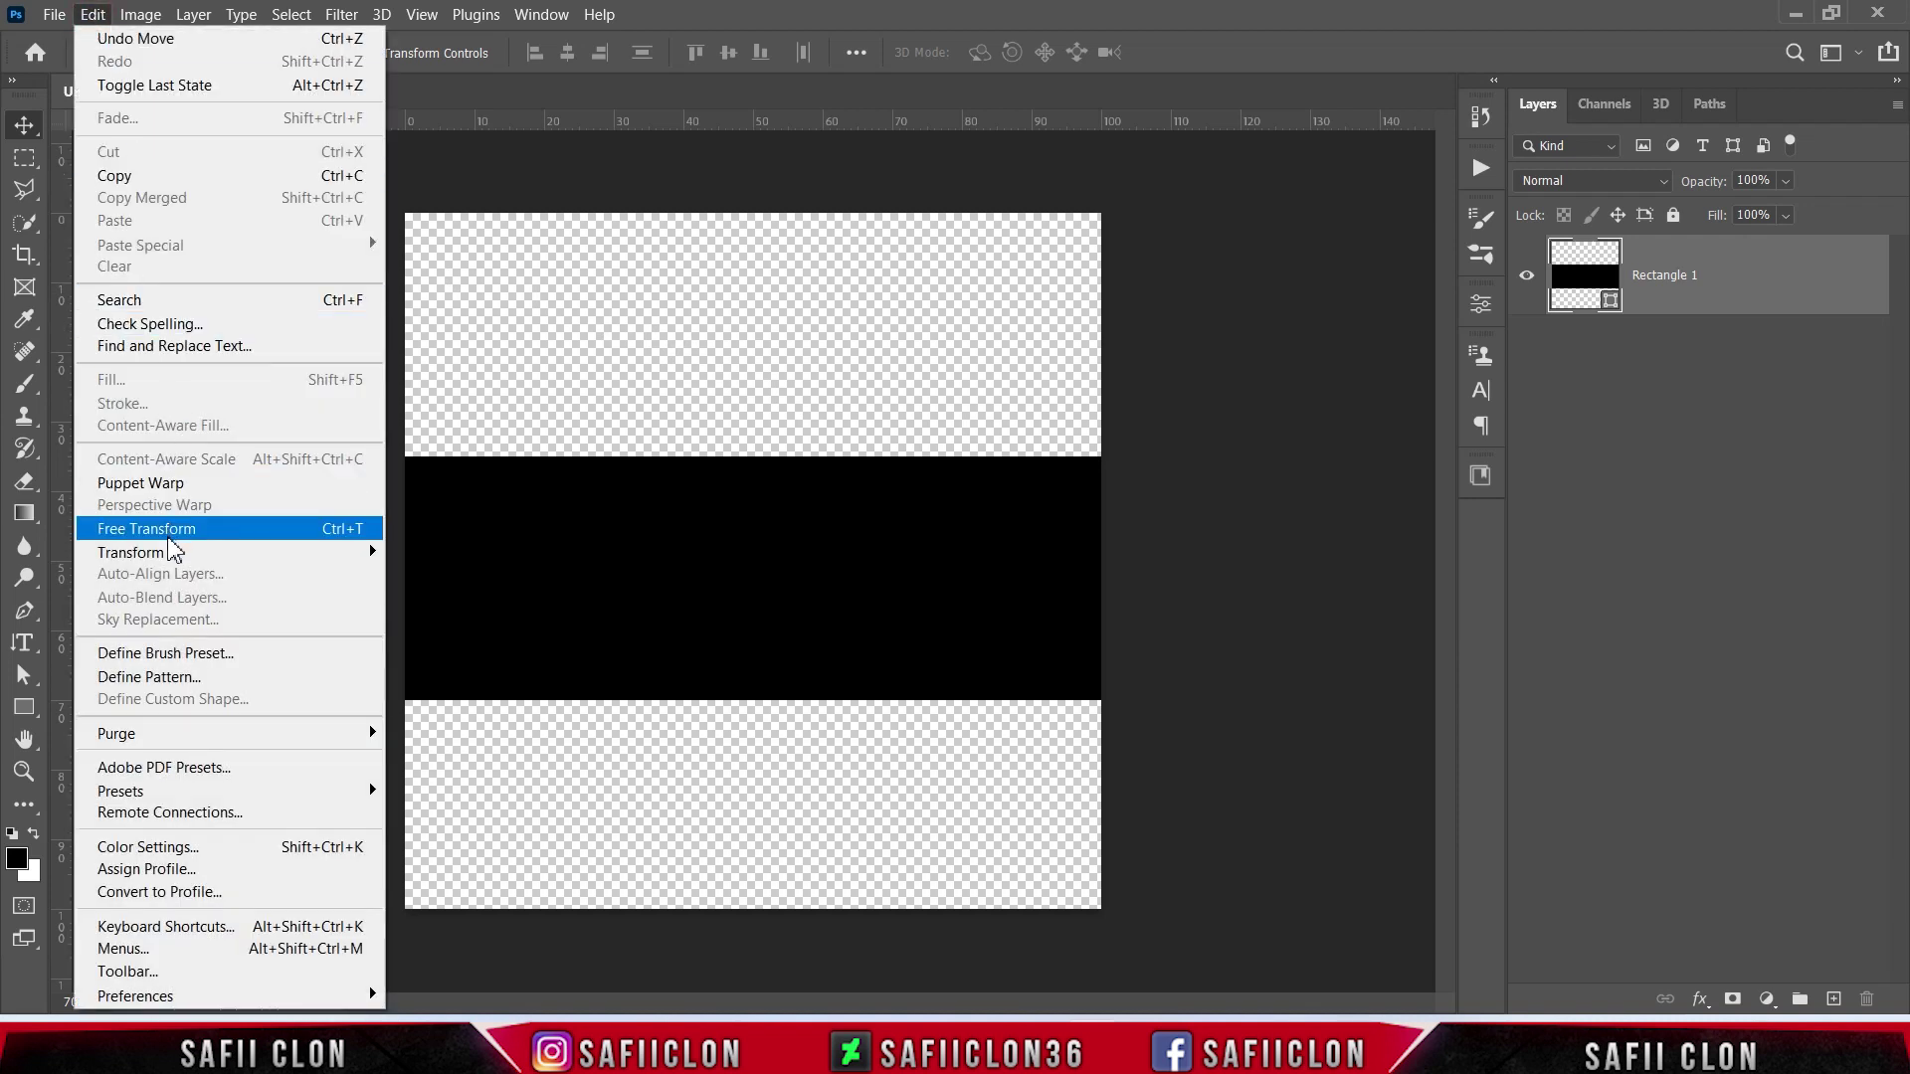
{"action": "left_click", "coordinate": [200, 680]}
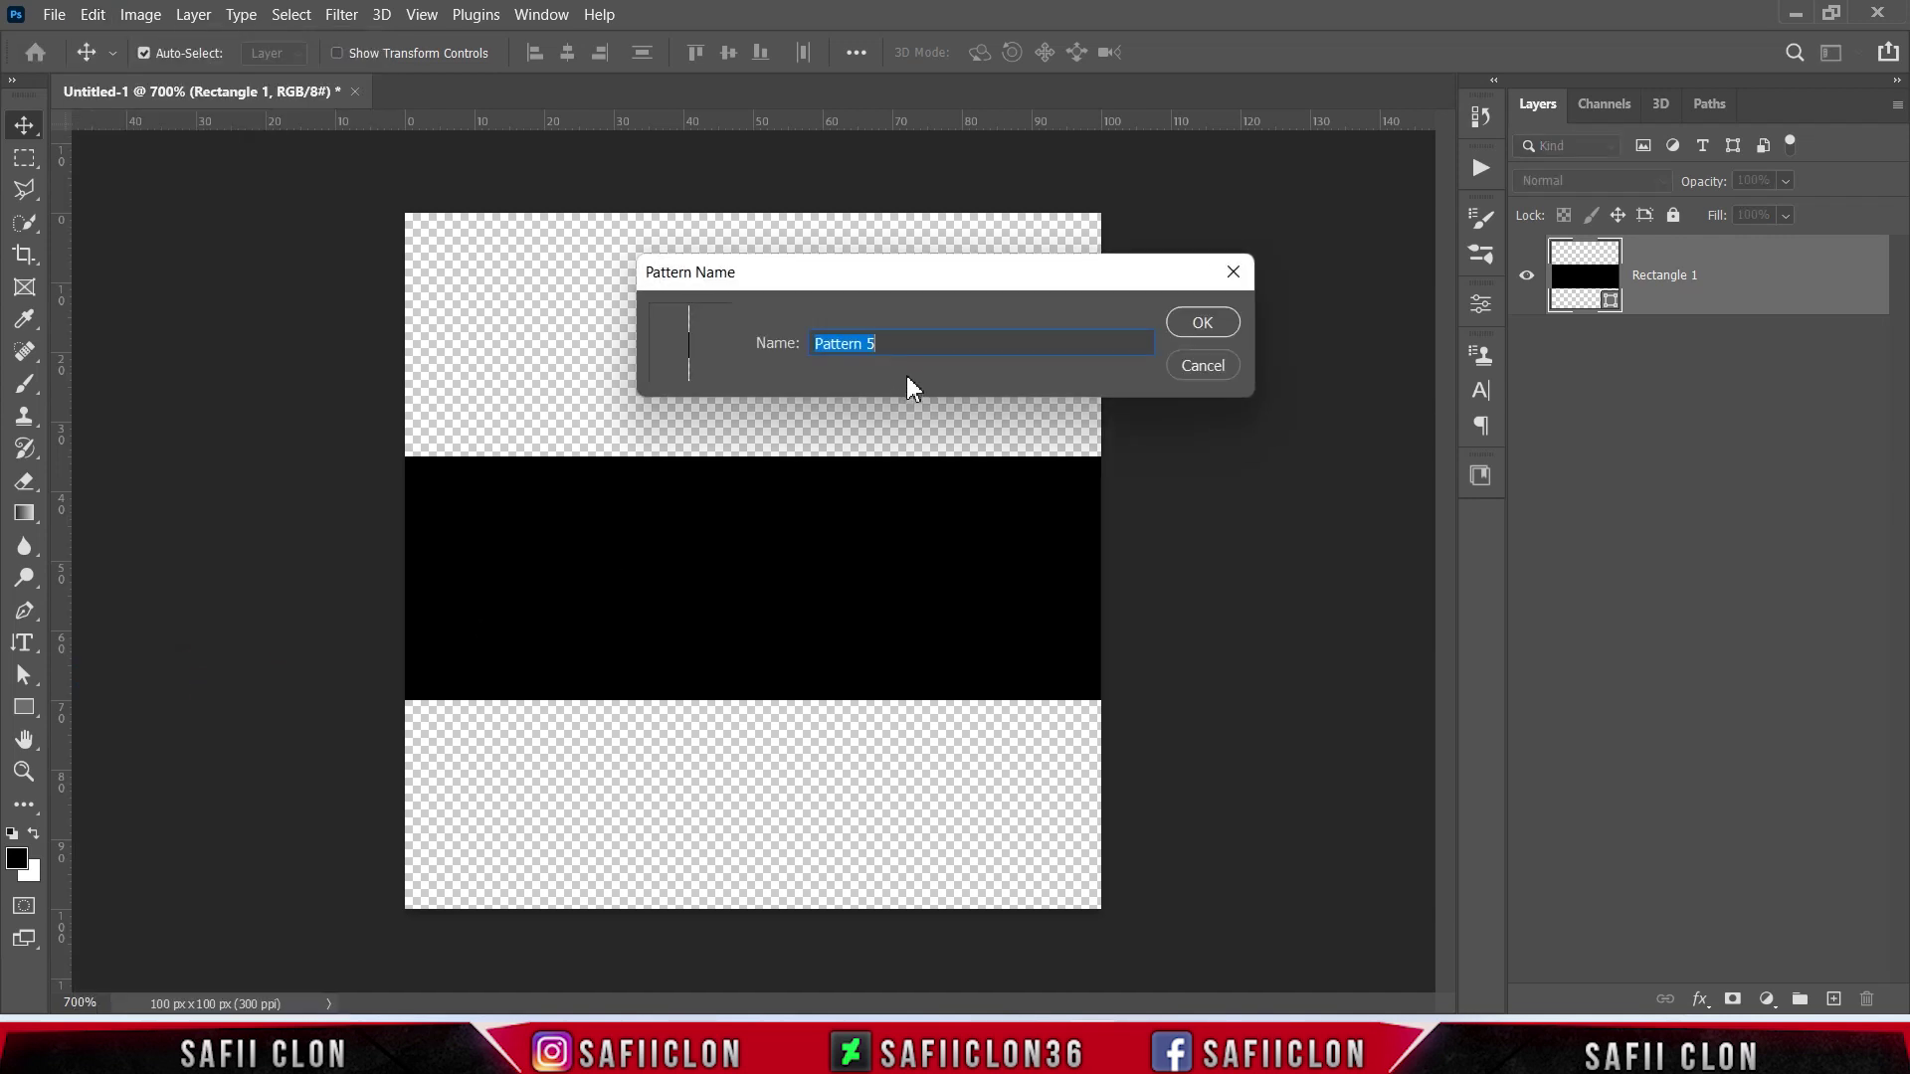
{"action": "double_click", "coordinate": [896, 343]}
{"action": "type", "text": "Line"}
{"action": "left_click", "coordinate": [1212, 326]}
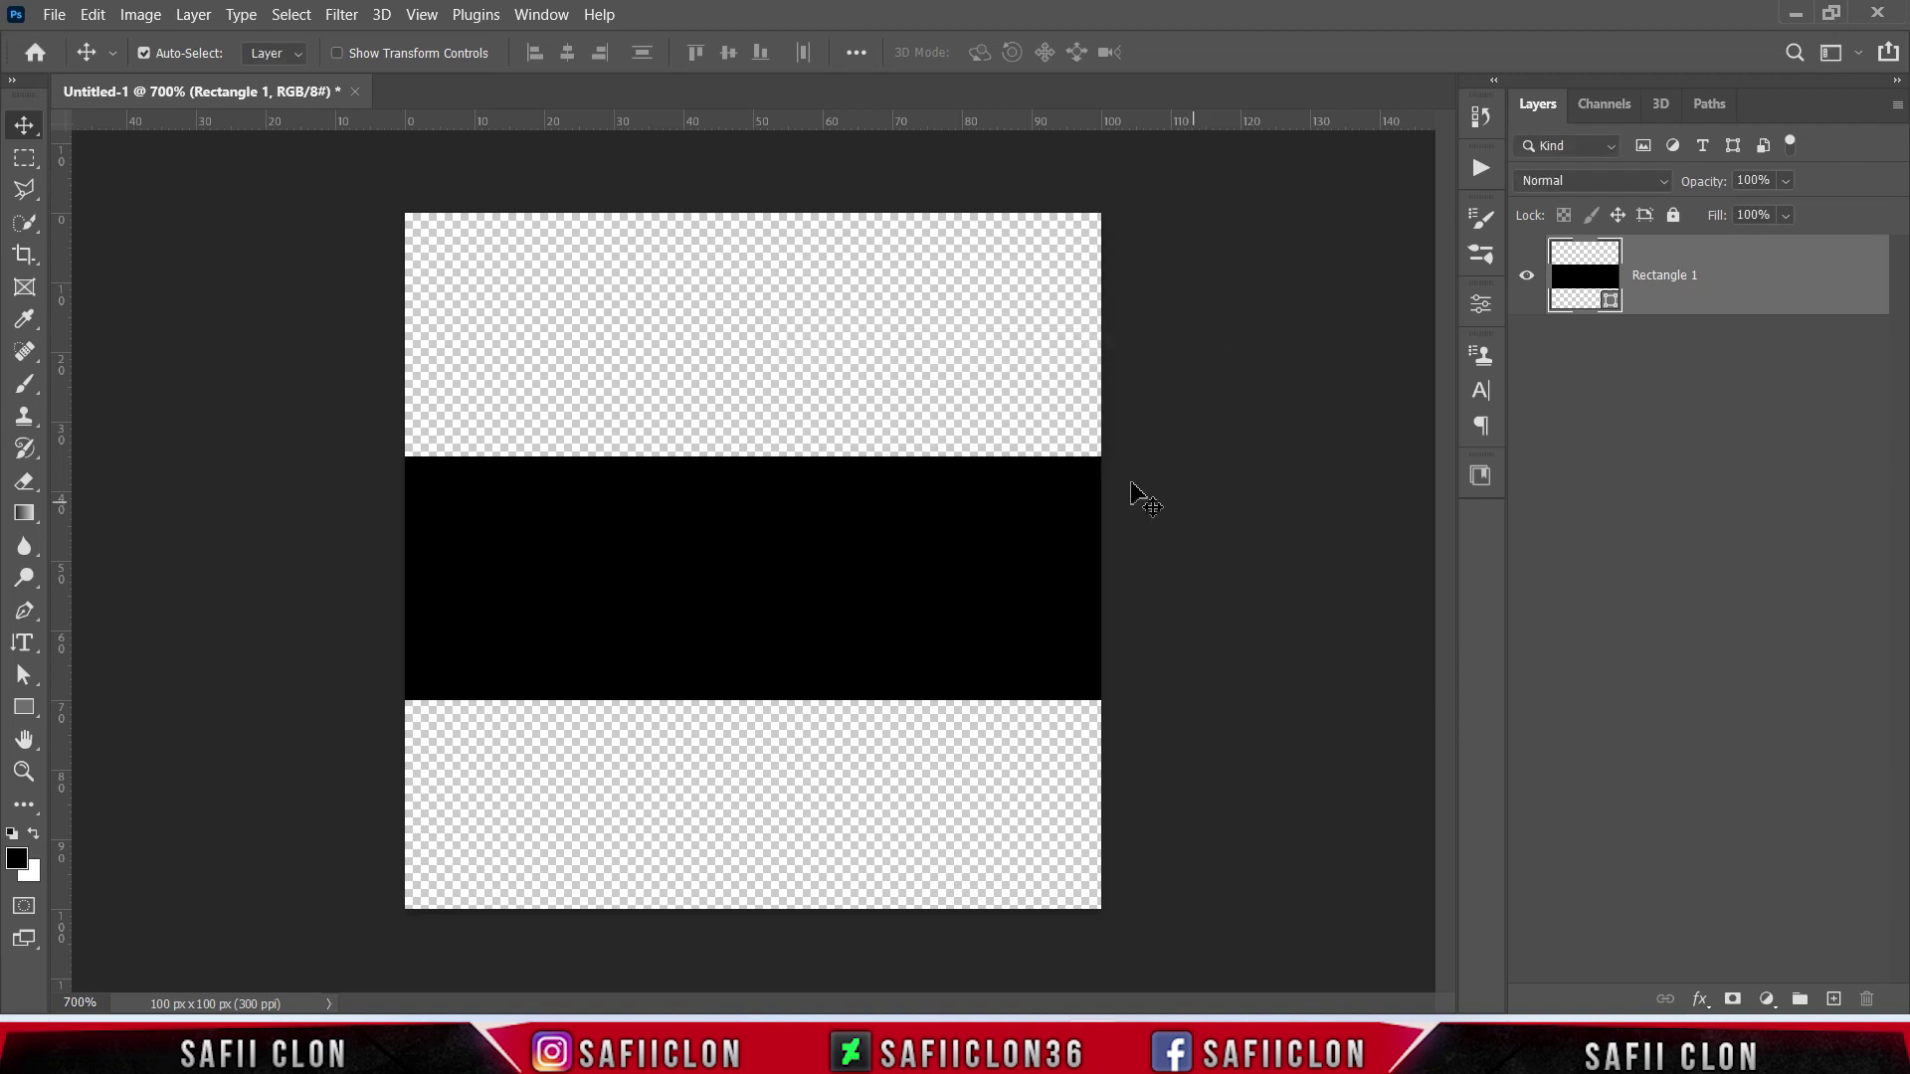
Start another new document and set its width and height to 2000 pixels each.
{"action": "left_click", "coordinate": [53, 15]}
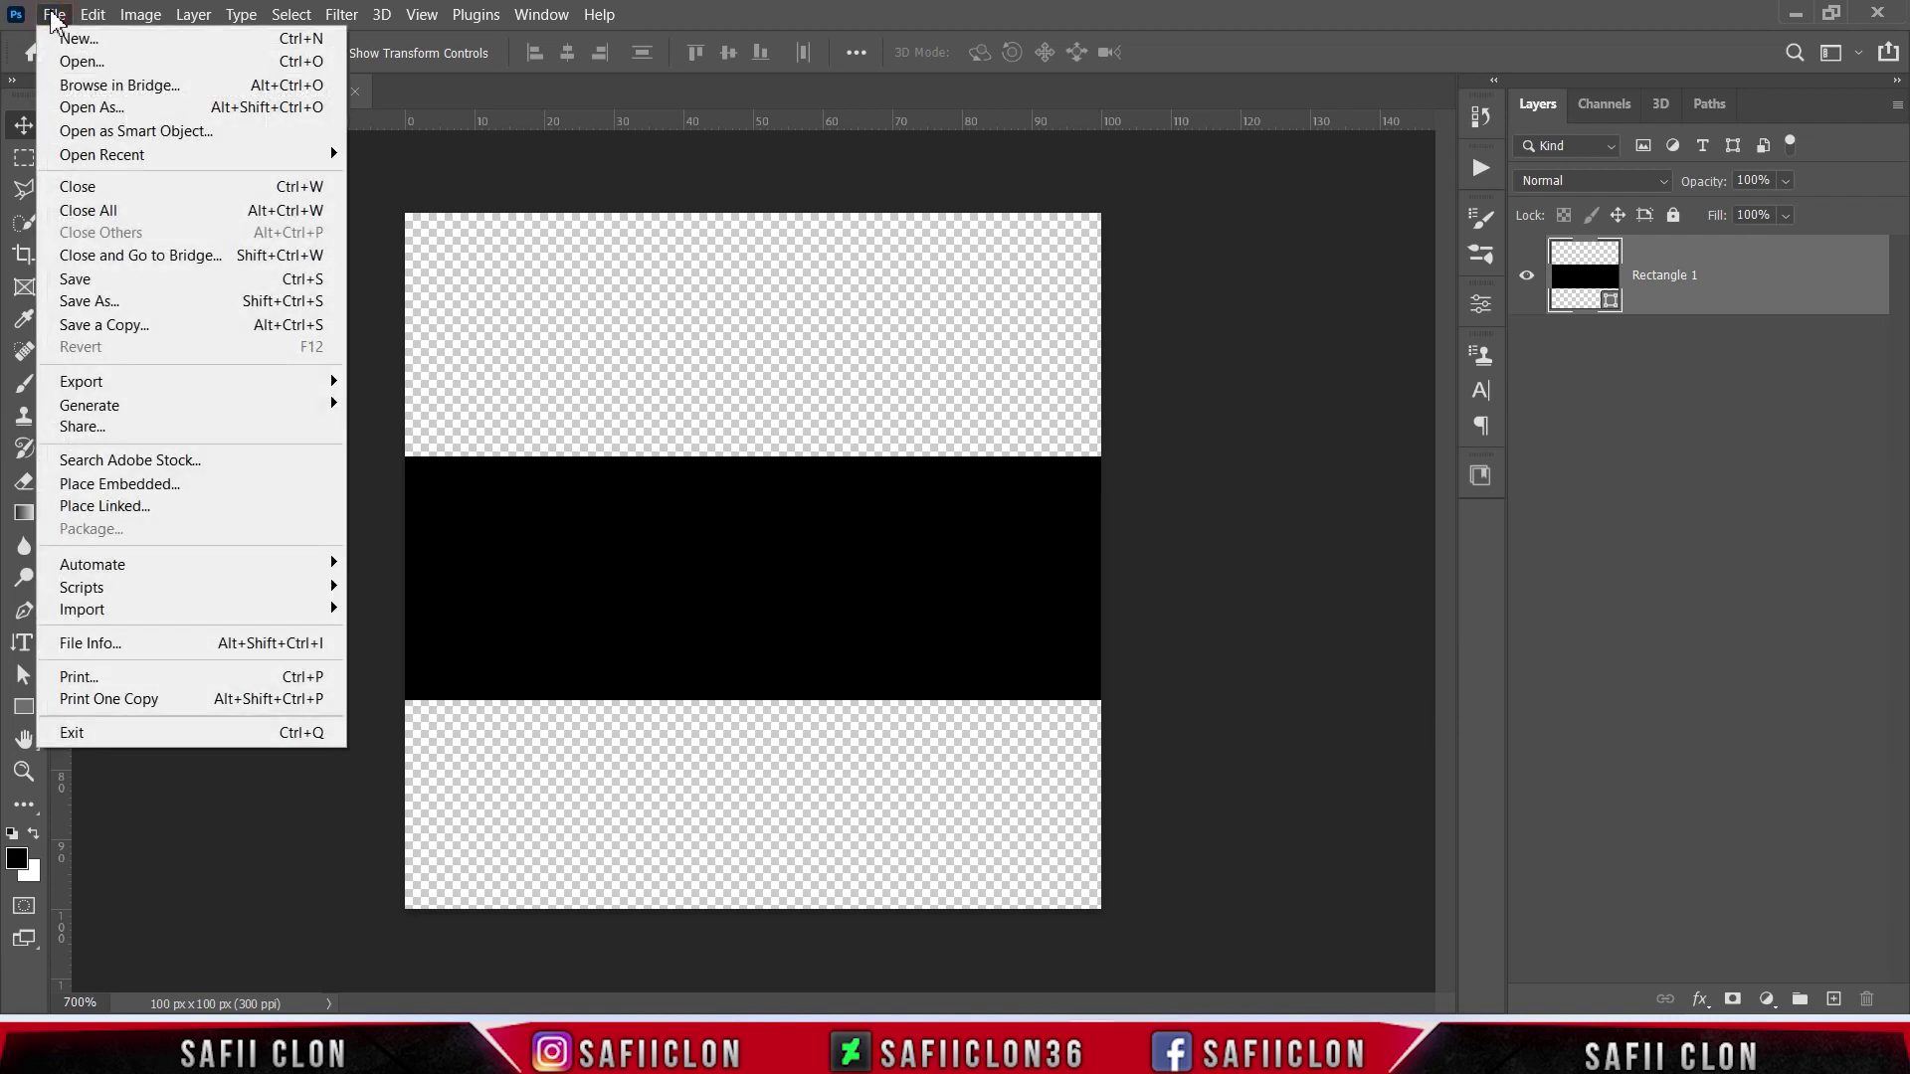
{"action": "left_click", "coordinate": [79, 38]}
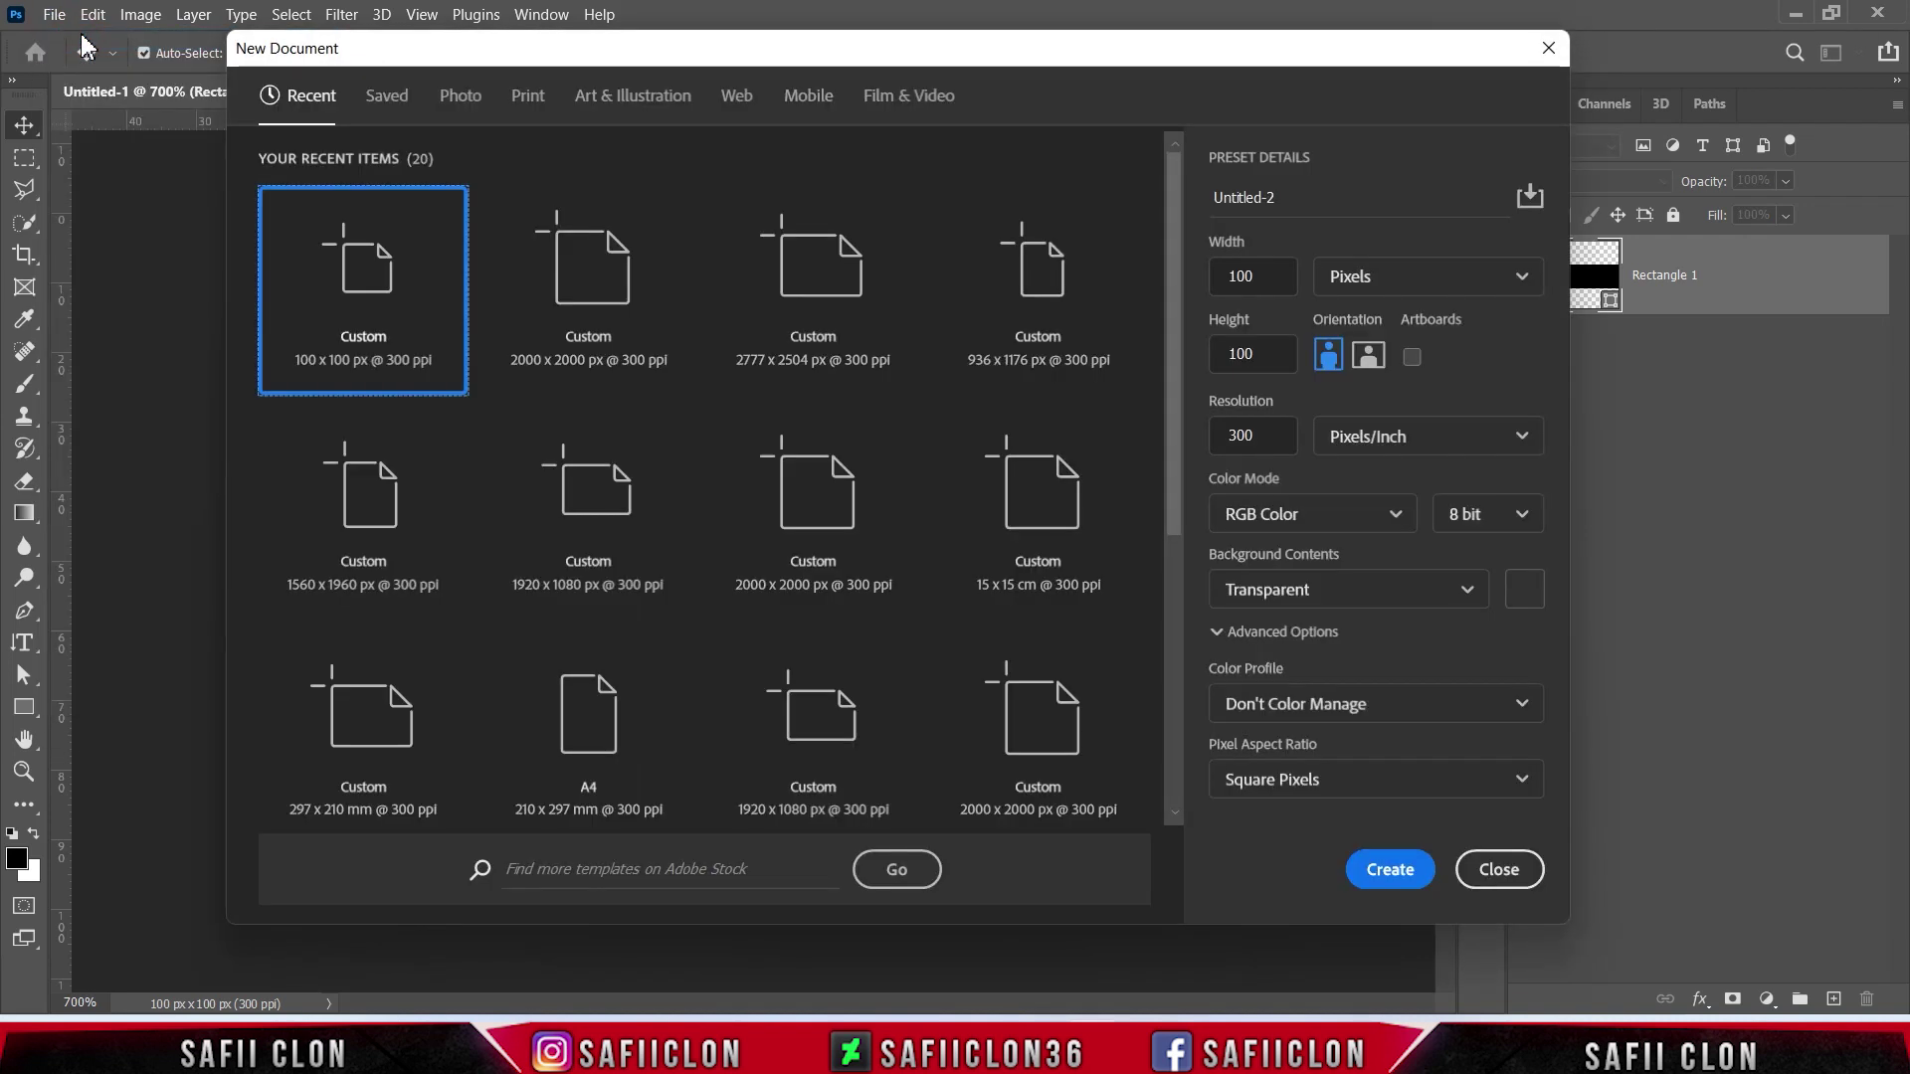
{"action": "left_click", "coordinate": [1428, 283]}
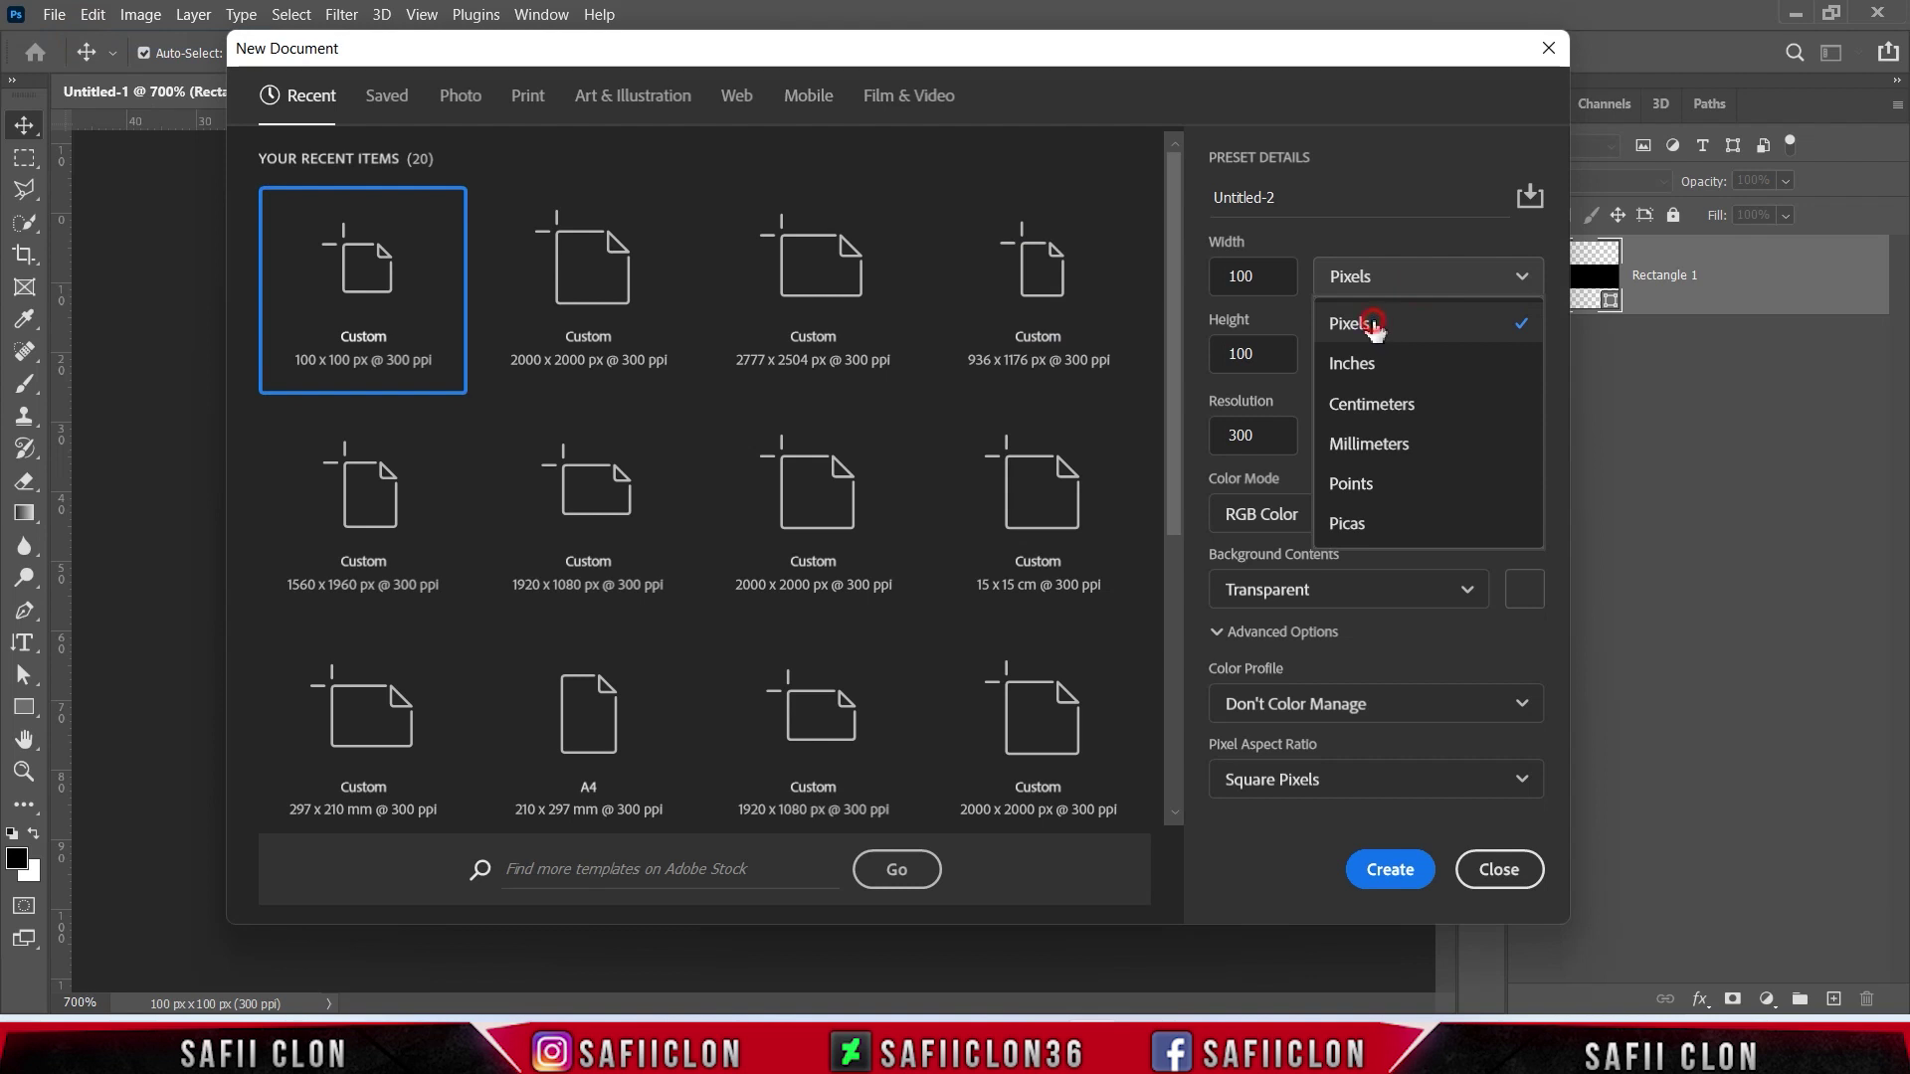
{"action": "left_click", "coordinate": [1368, 320]}
{"action": "double_click", "coordinate": [1268, 293]}
{"action": "type", "text": "20"}
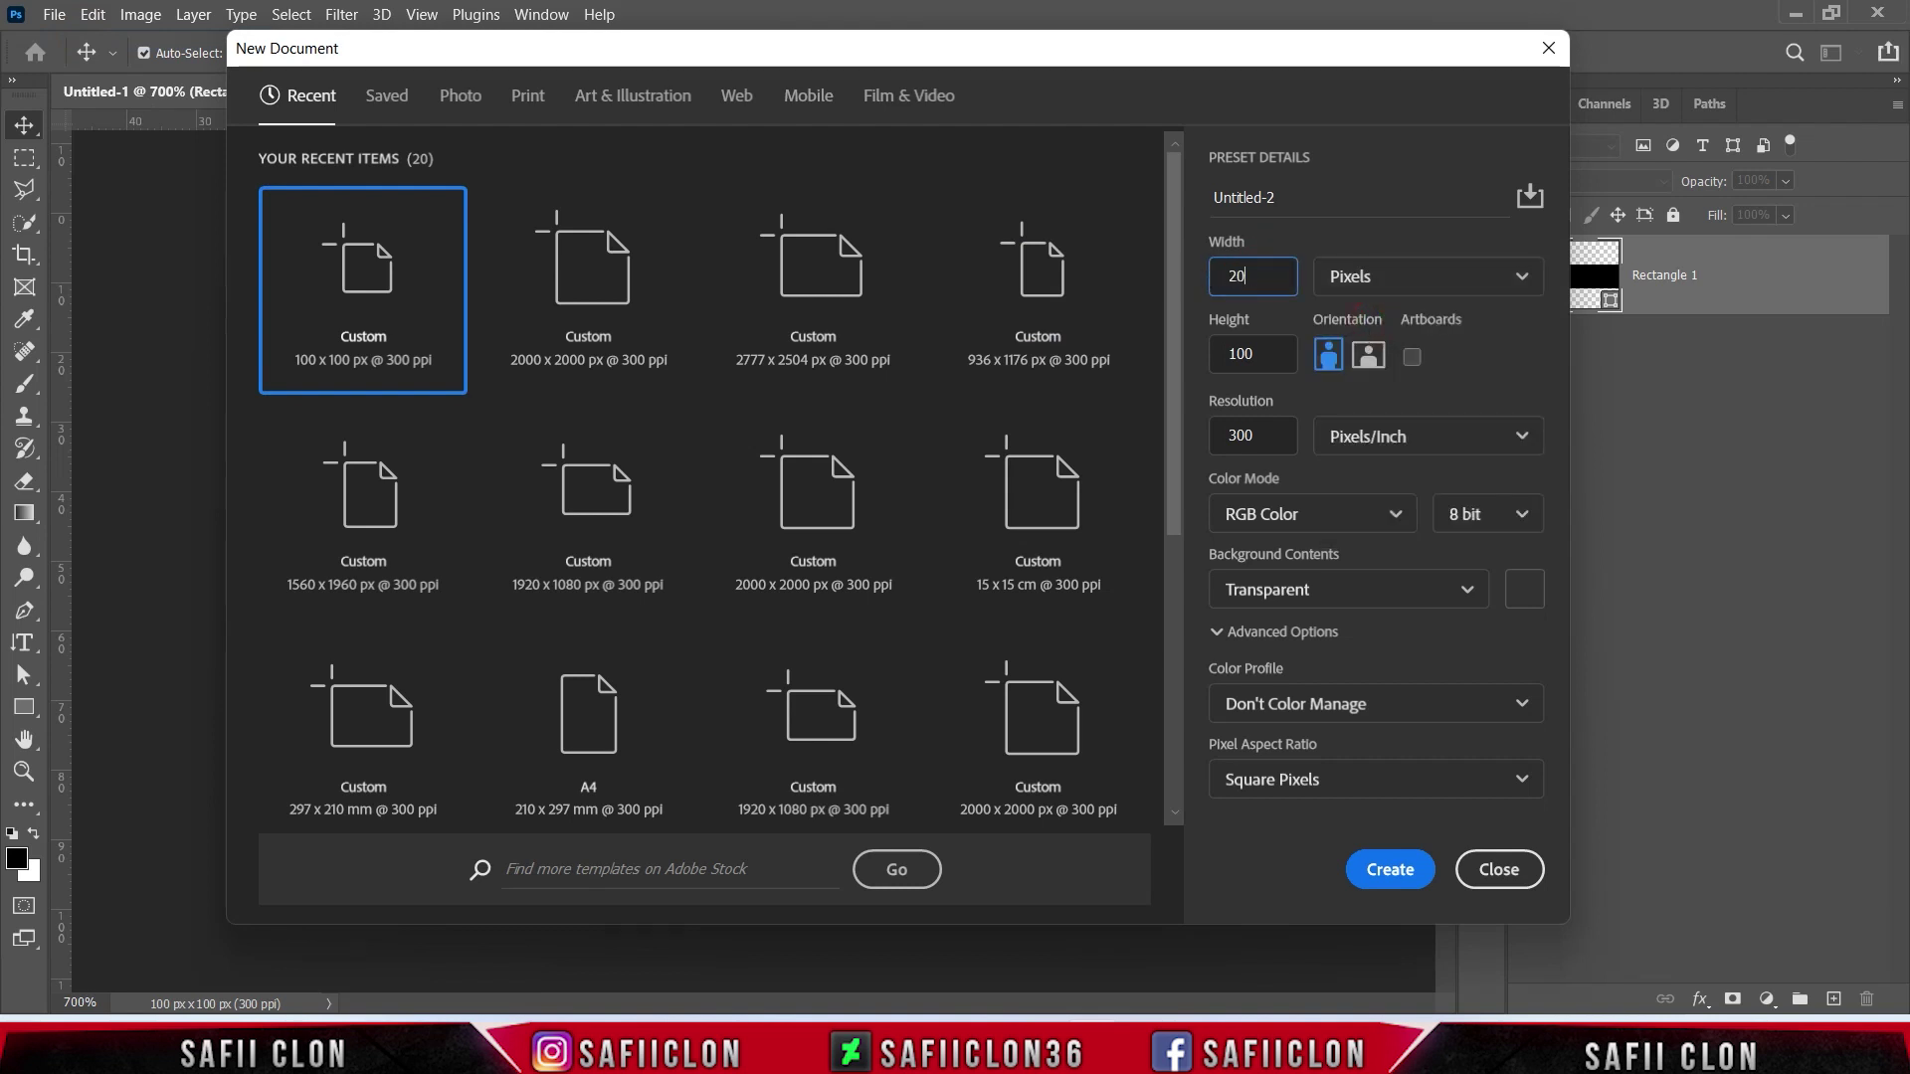
{"action": "double_click", "coordinate": [1270, 355]}
{"action": "type", "text": "2000"}
Create the new document with a resolution of 300 pixels/inch and a transparent background.
{"action": "left_click", "coordinate": [1383, 436]}
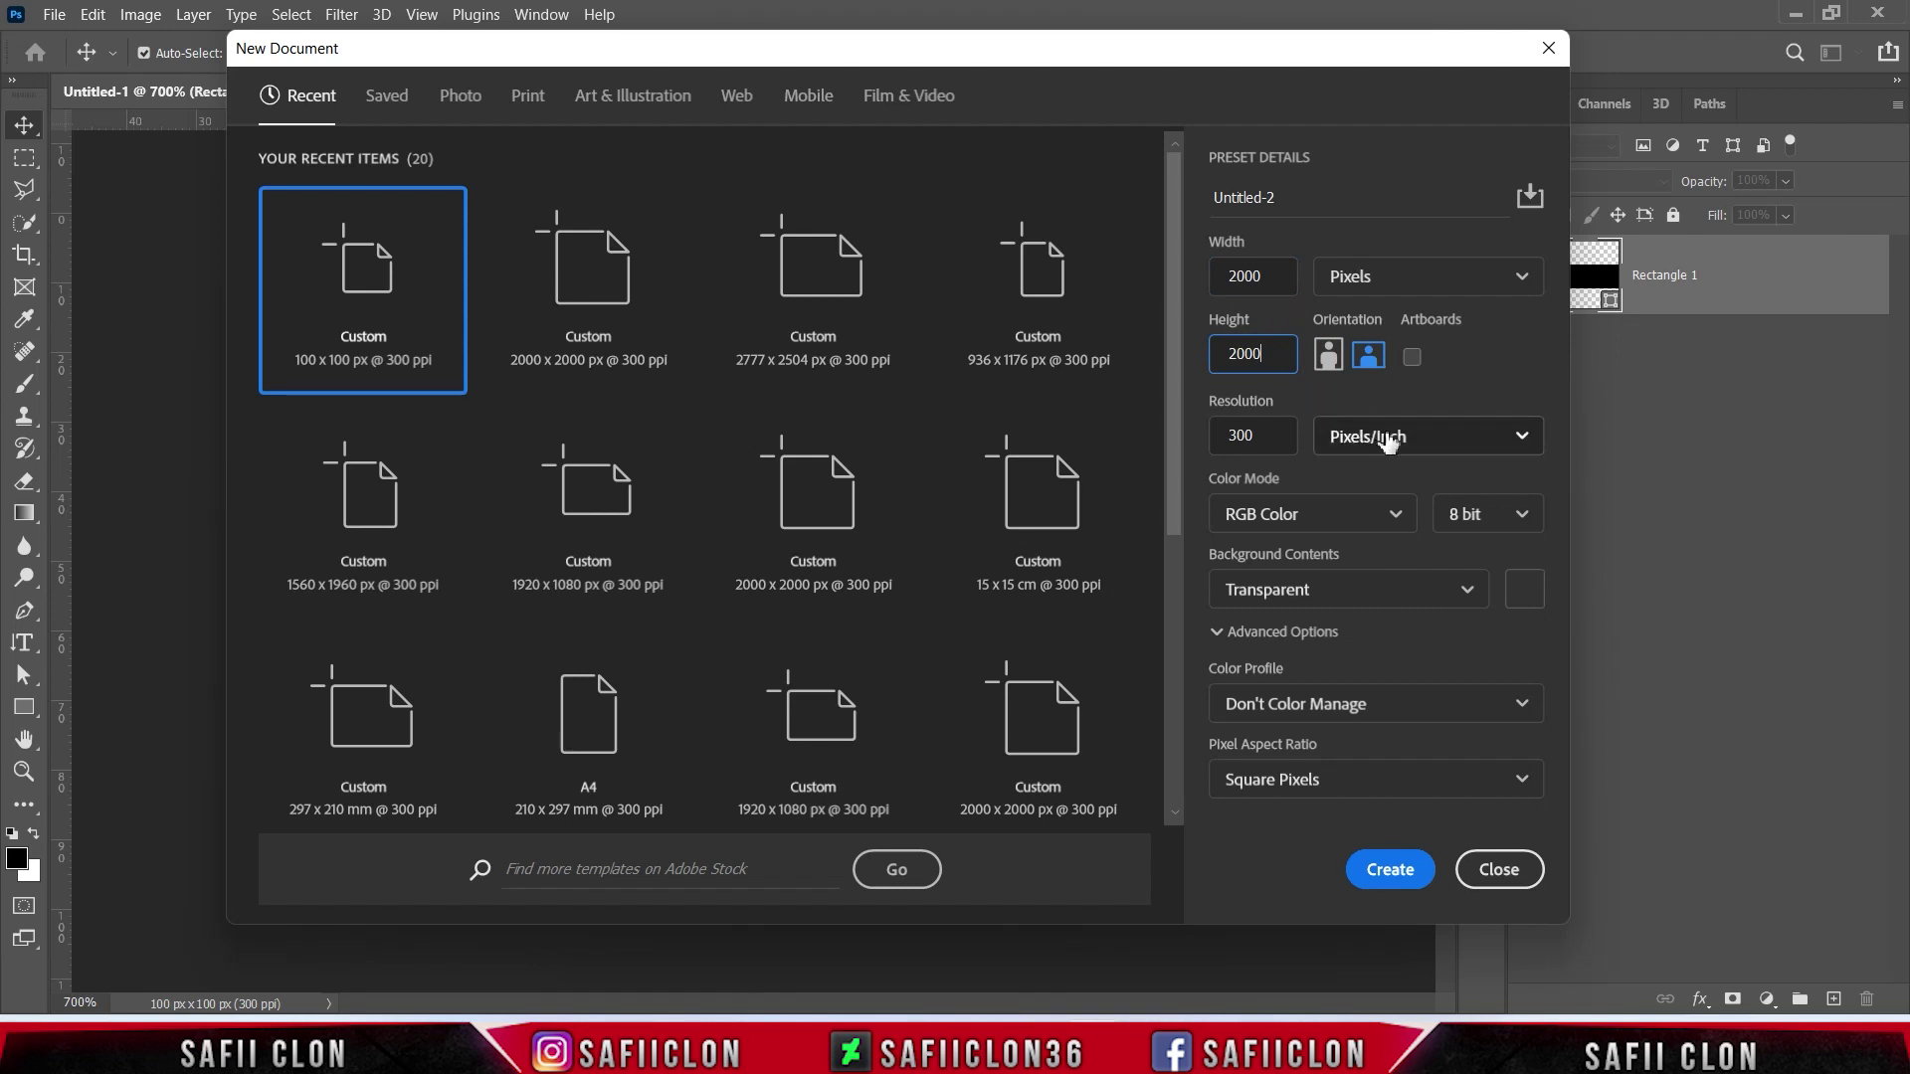
{"action": "left_click", "coordinate": [1361, 480]}
{"action": "double_click", "coordinate": [1221, 435]}
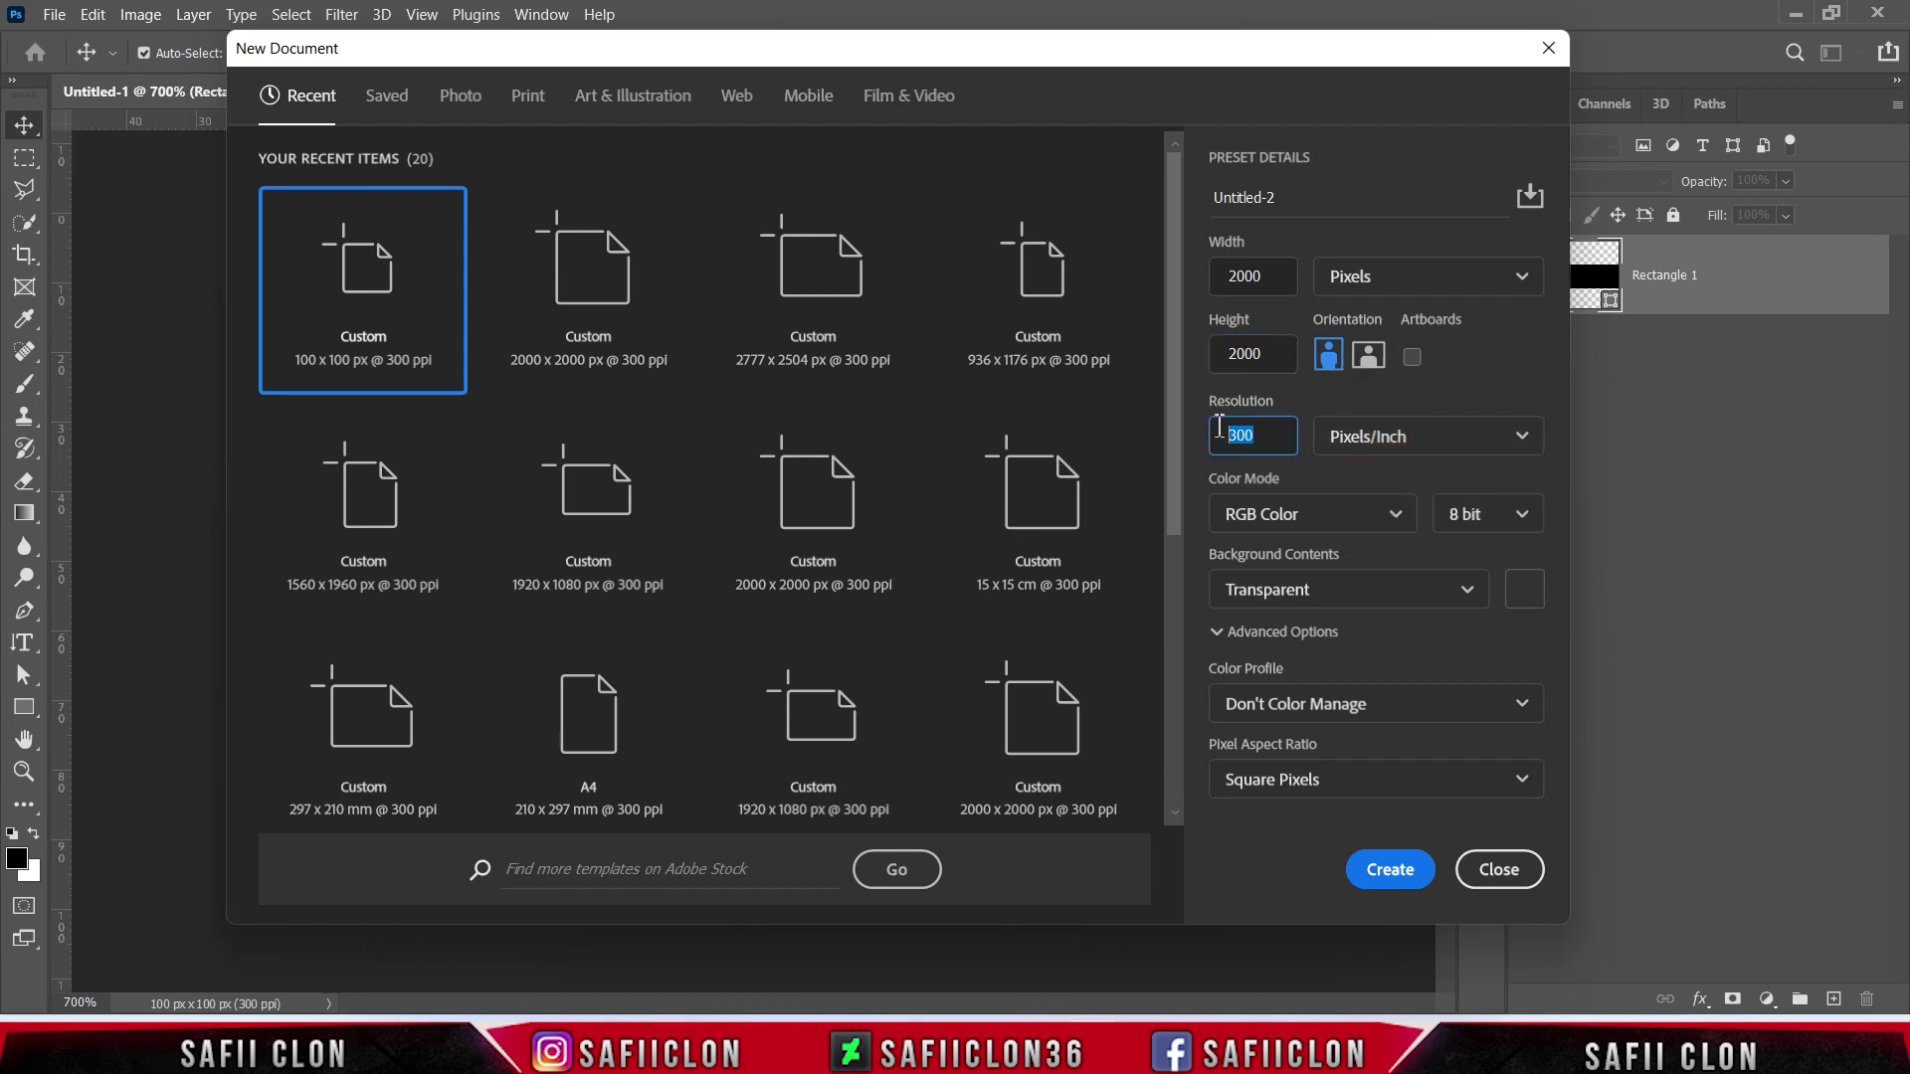
{"action": "left_click", "coordinate": [1466, 591]}
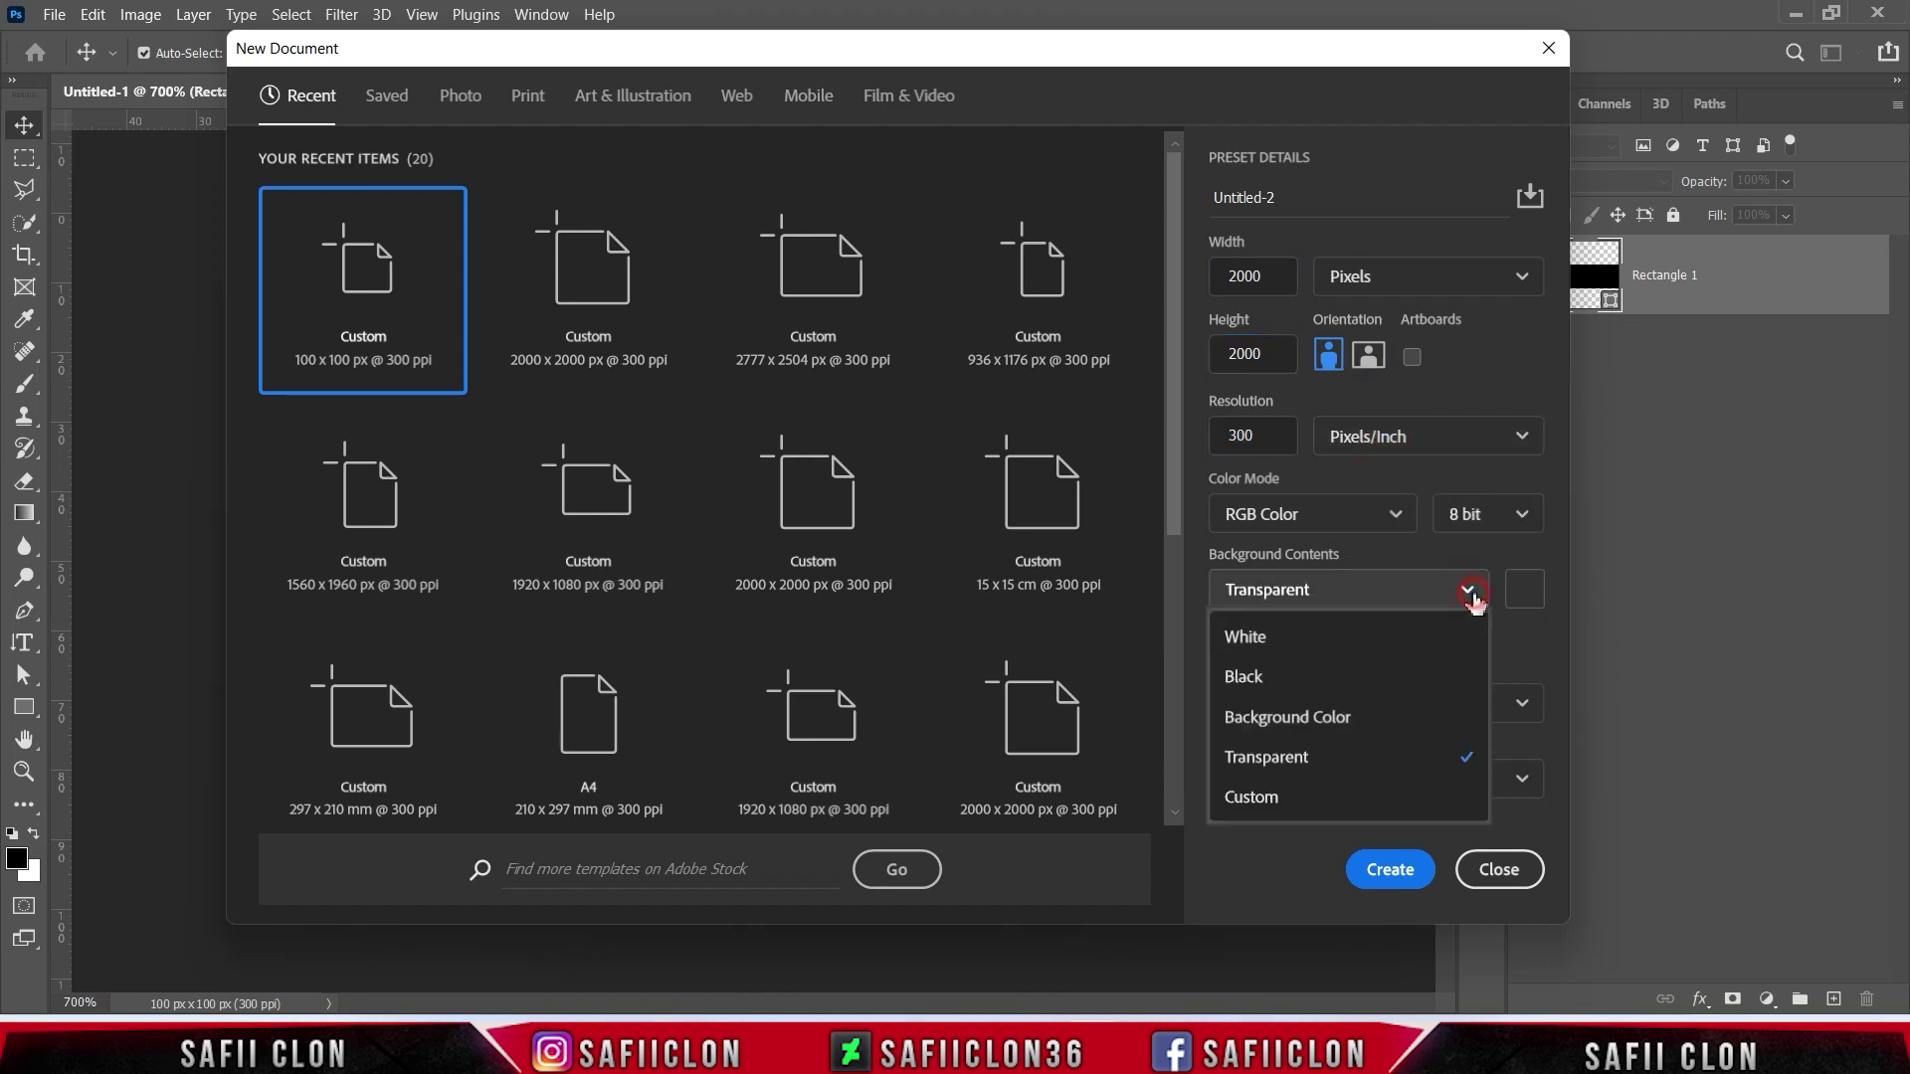
{"action": "left_click", "coordinate": [1301, 761]}
{"action": "left_click", "coordinate": [1389, 870]}
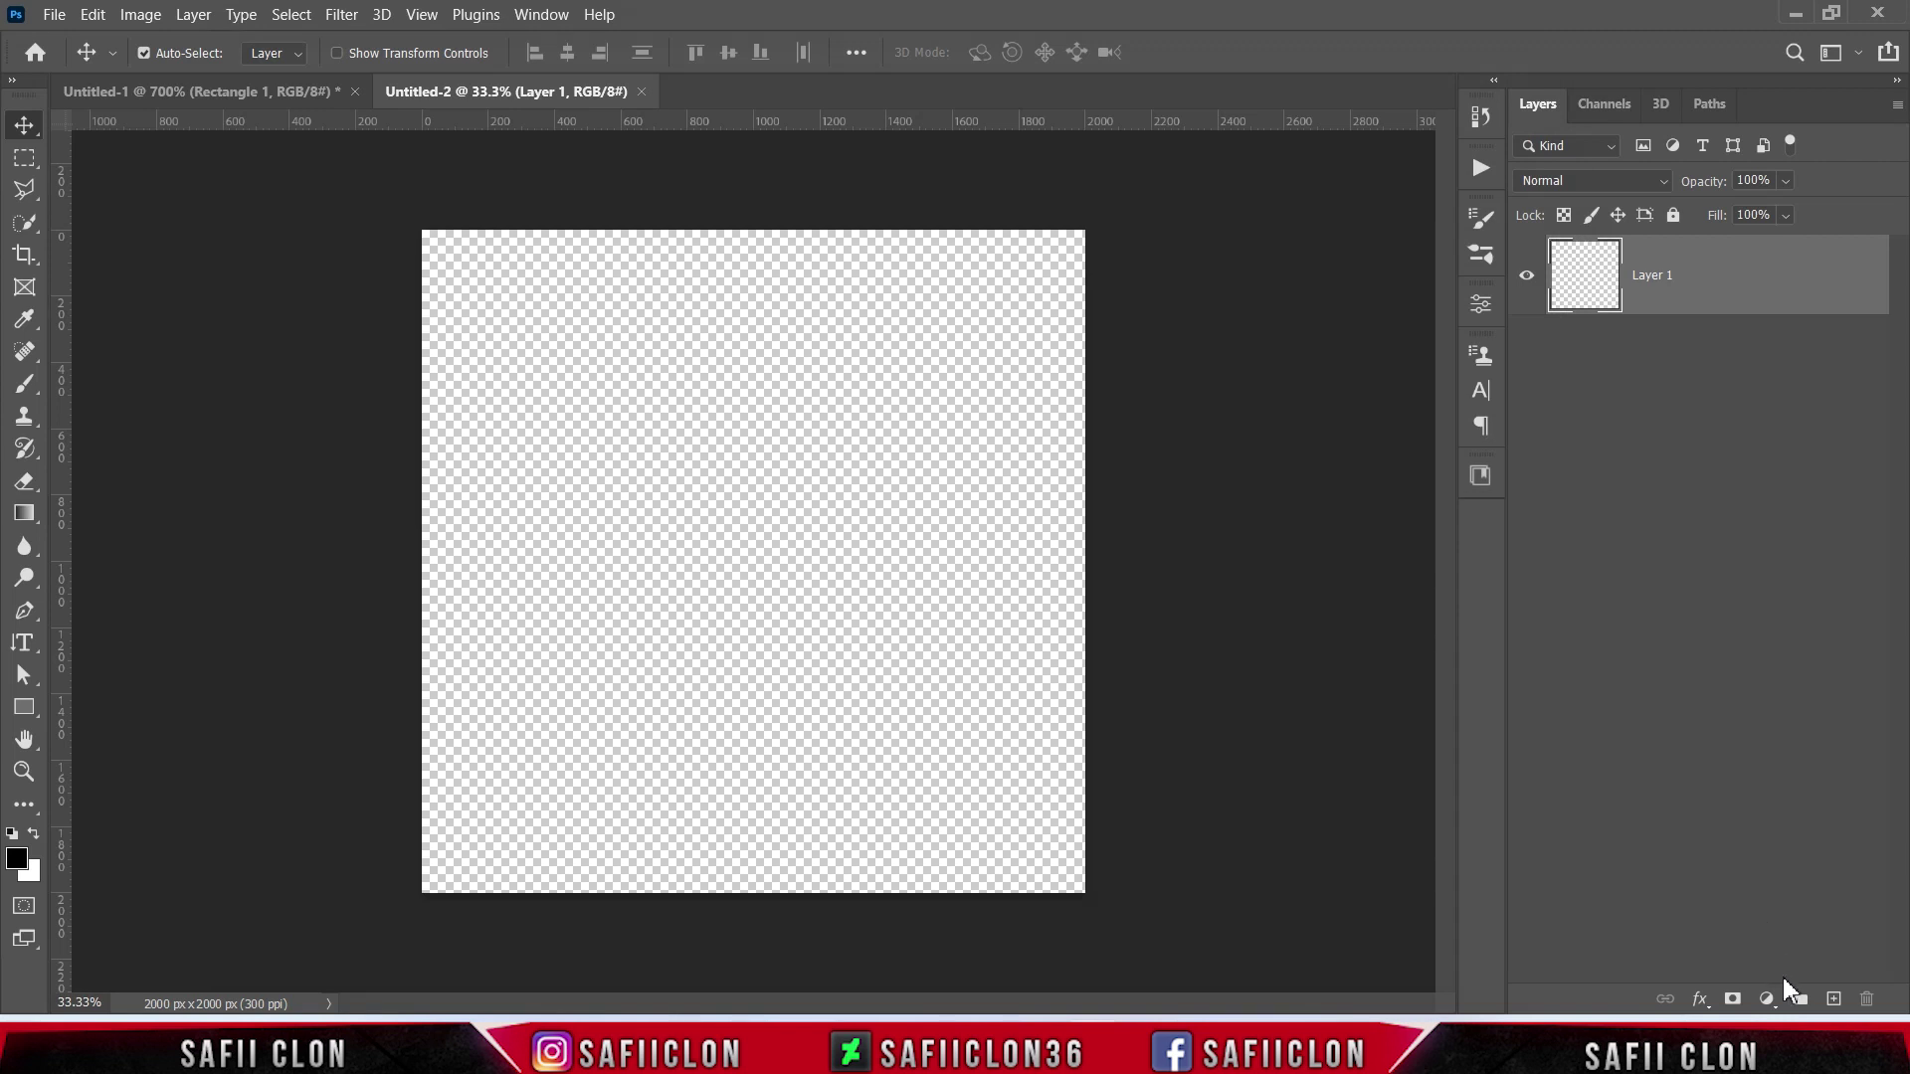
Add a Pattern fill layer and choose the newly defined line pattern for it.
{"action": "left_click", "coordinate": [1767, 1000]}
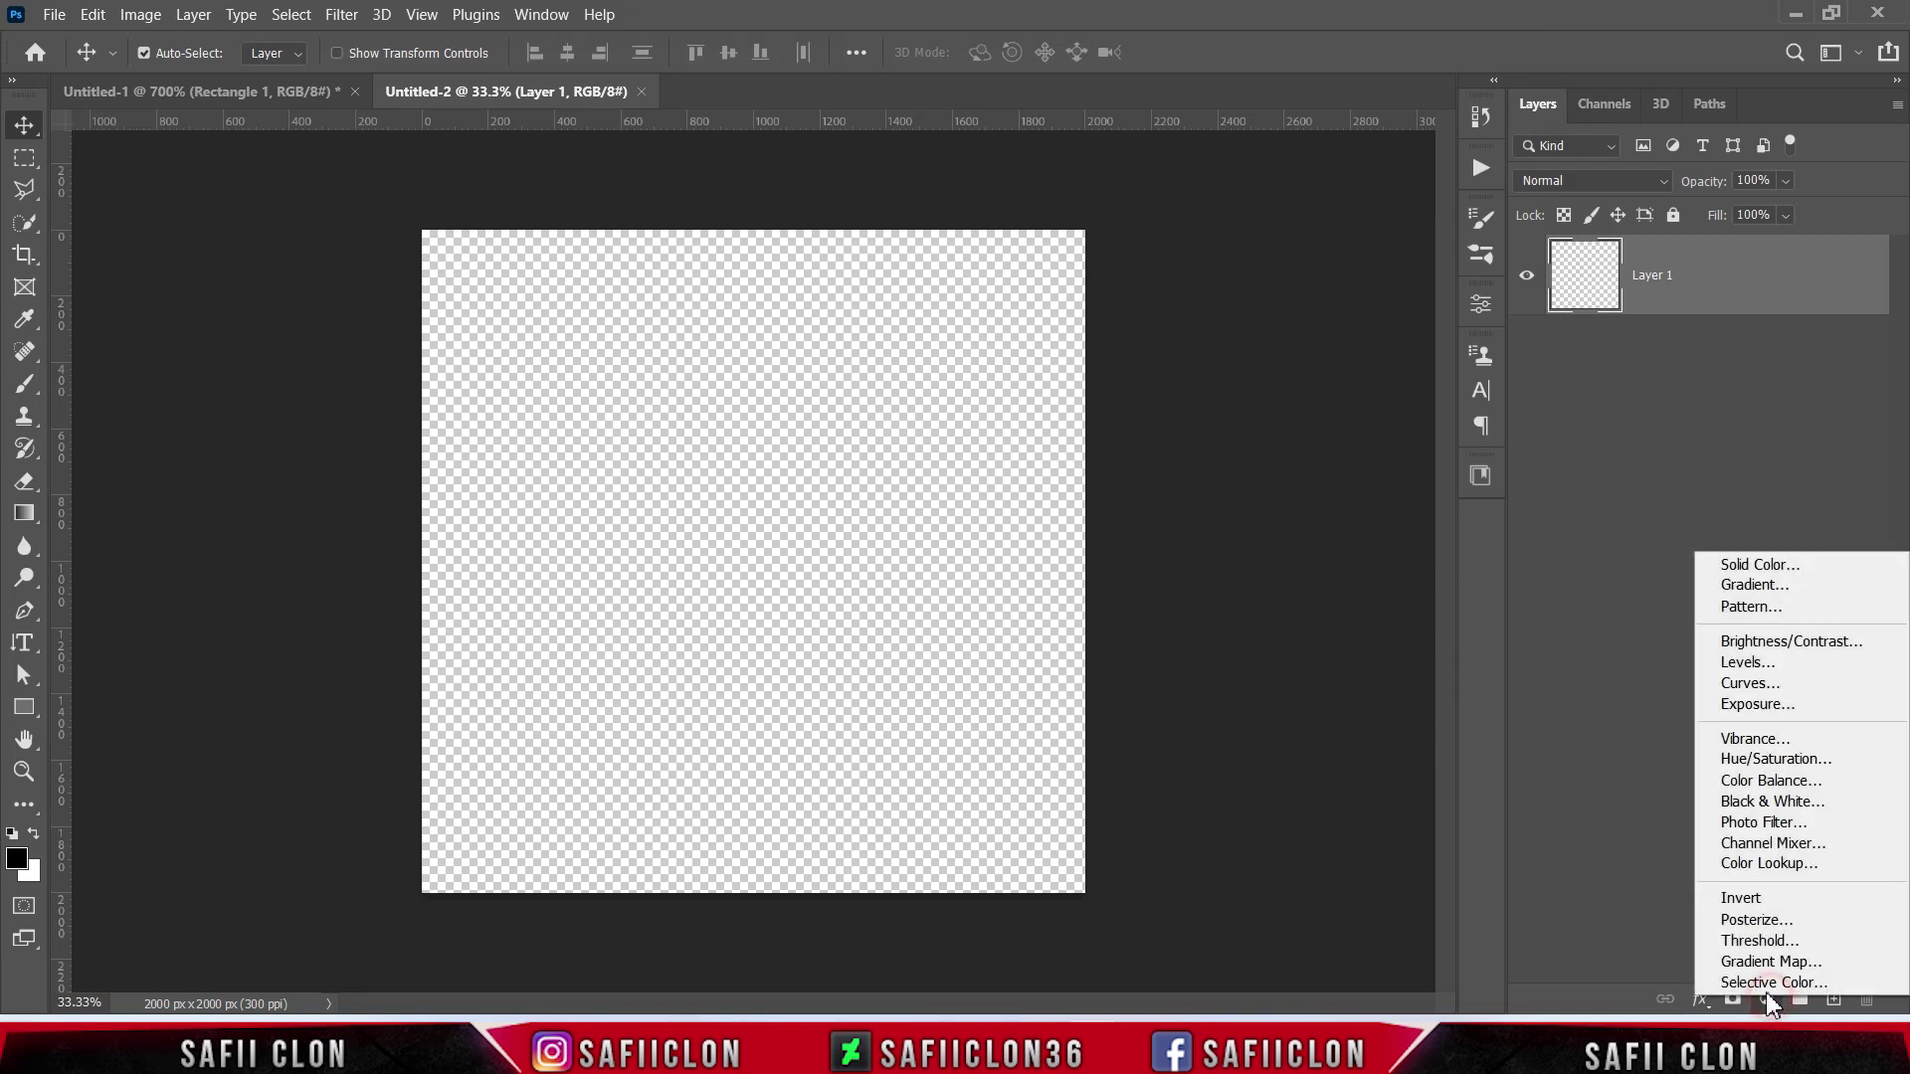
{"action": "left_click", "coordinate": [1757, 618]}
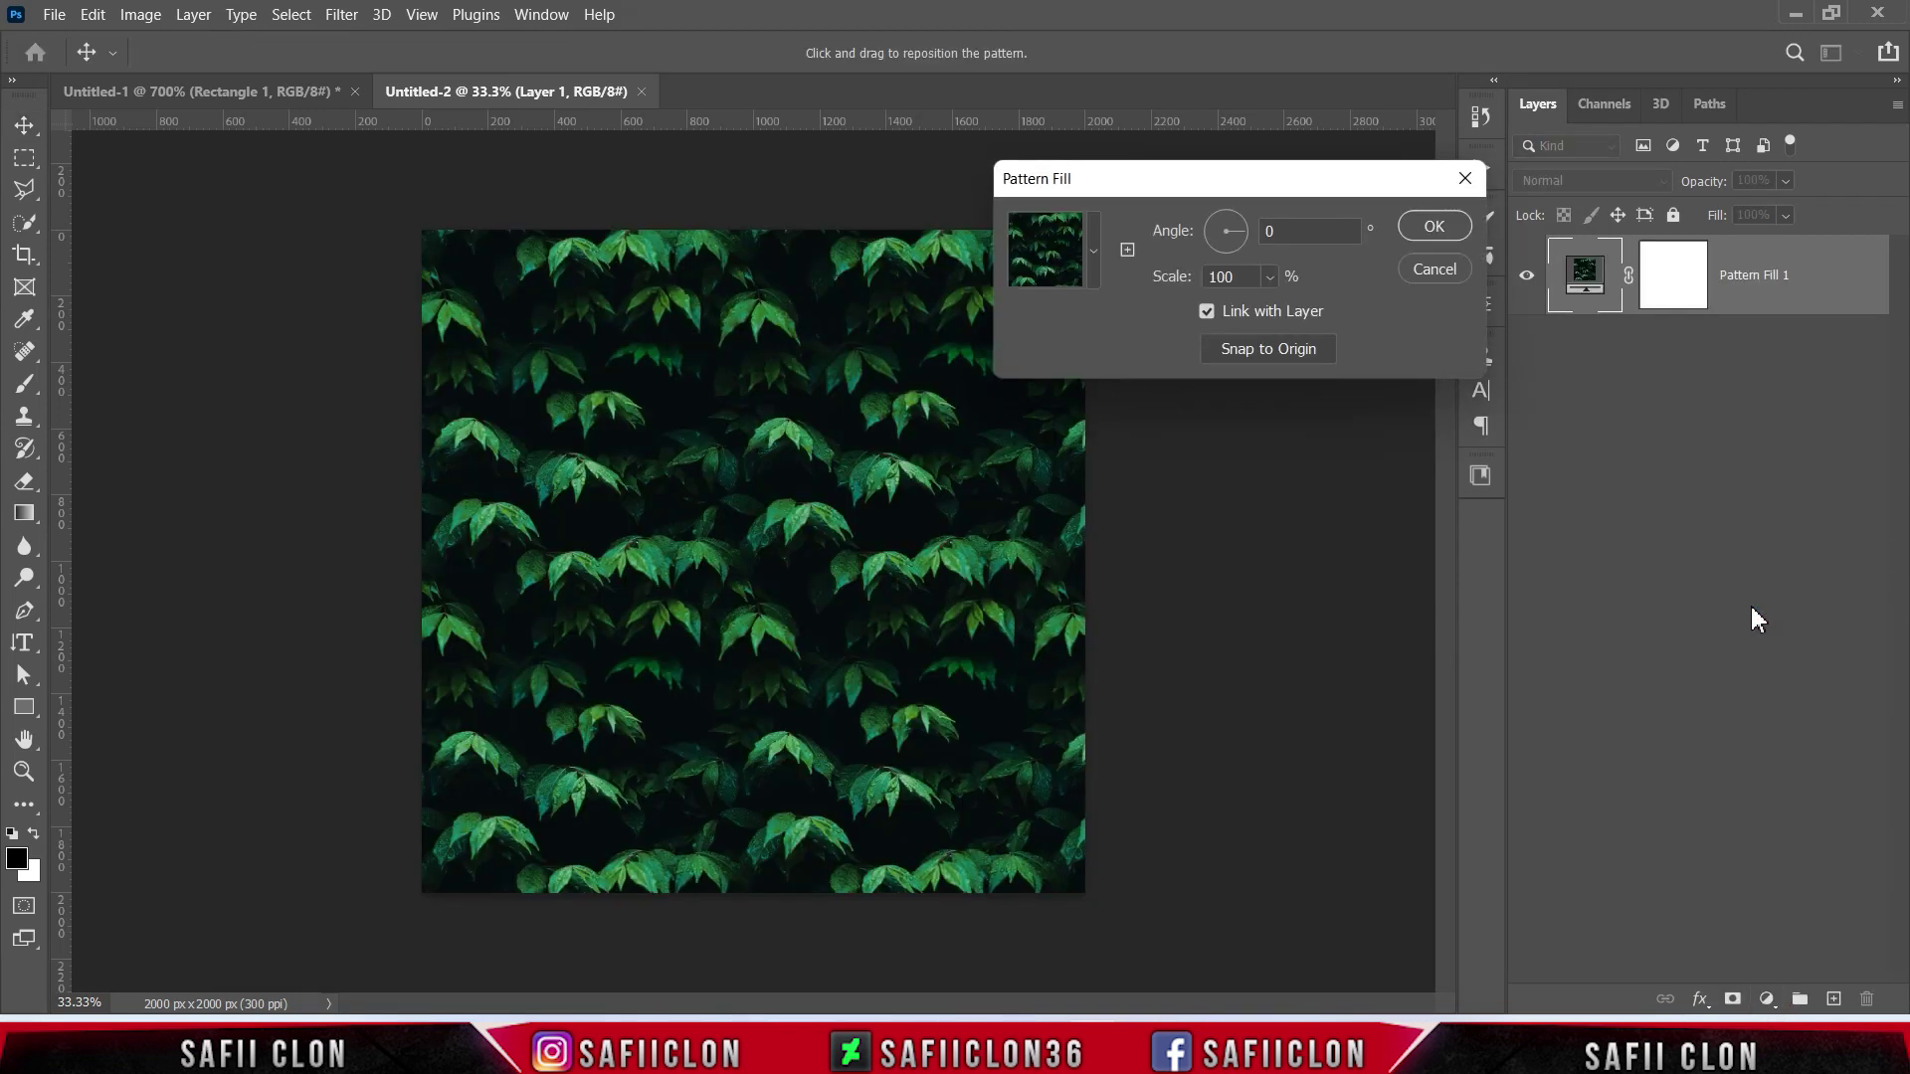
{"action": "left_click", "coordinate": [1094, 225]}
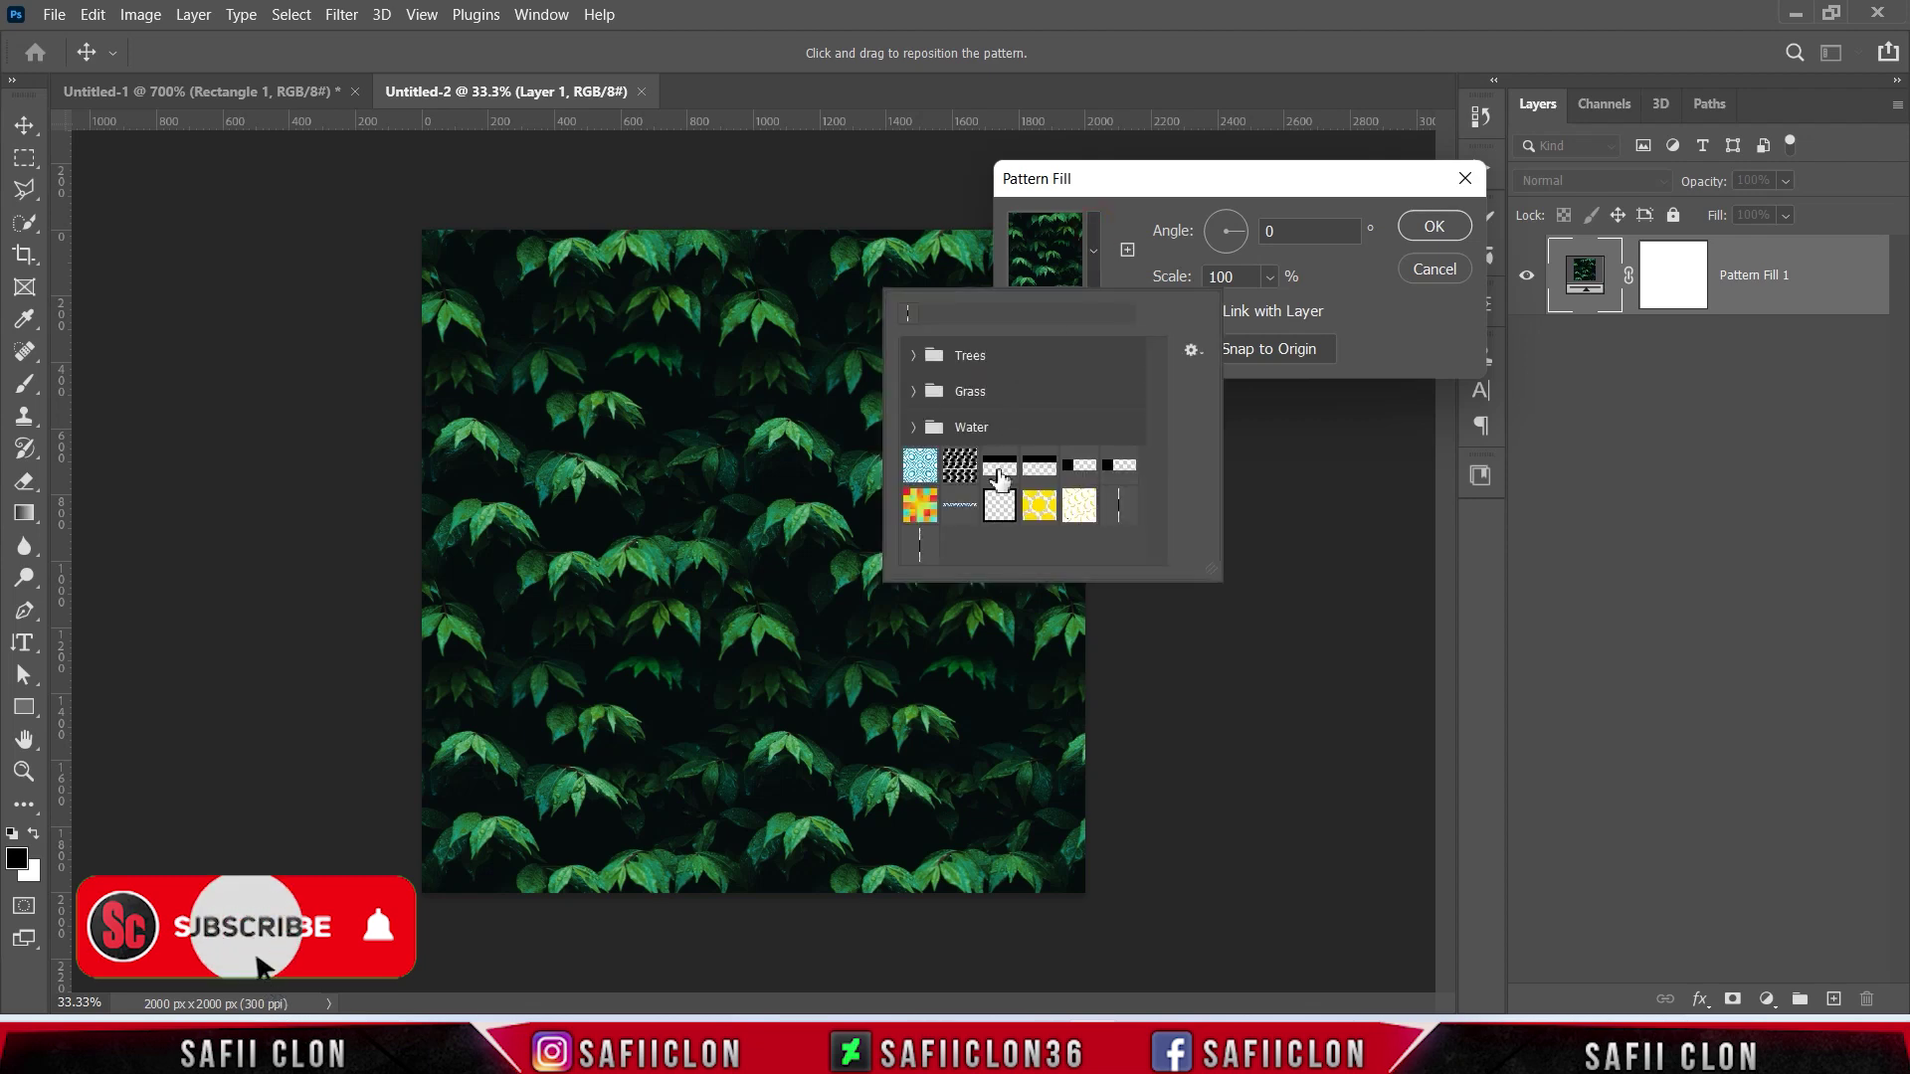
{"action": "left_click", "coordinate": [921, 547]}
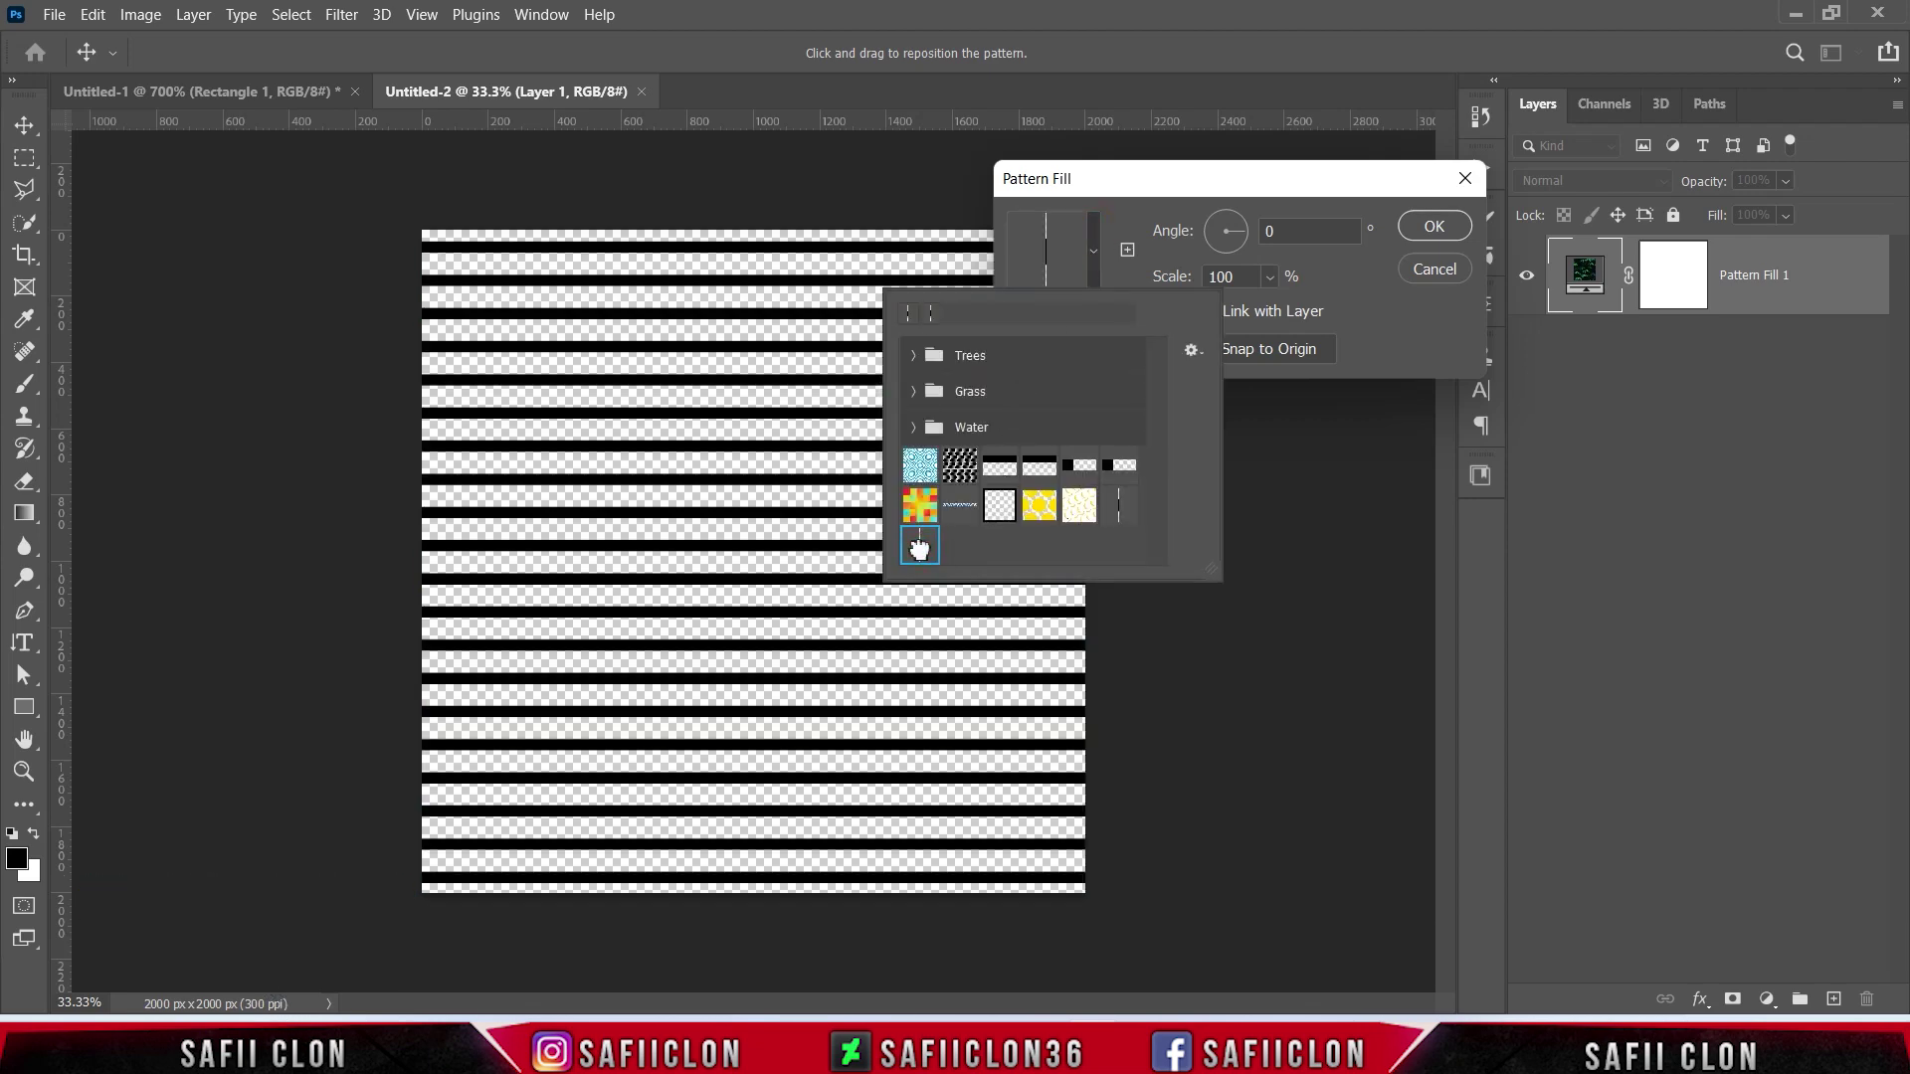
{"action": "left_click", "coordinate": [1096, 257]}
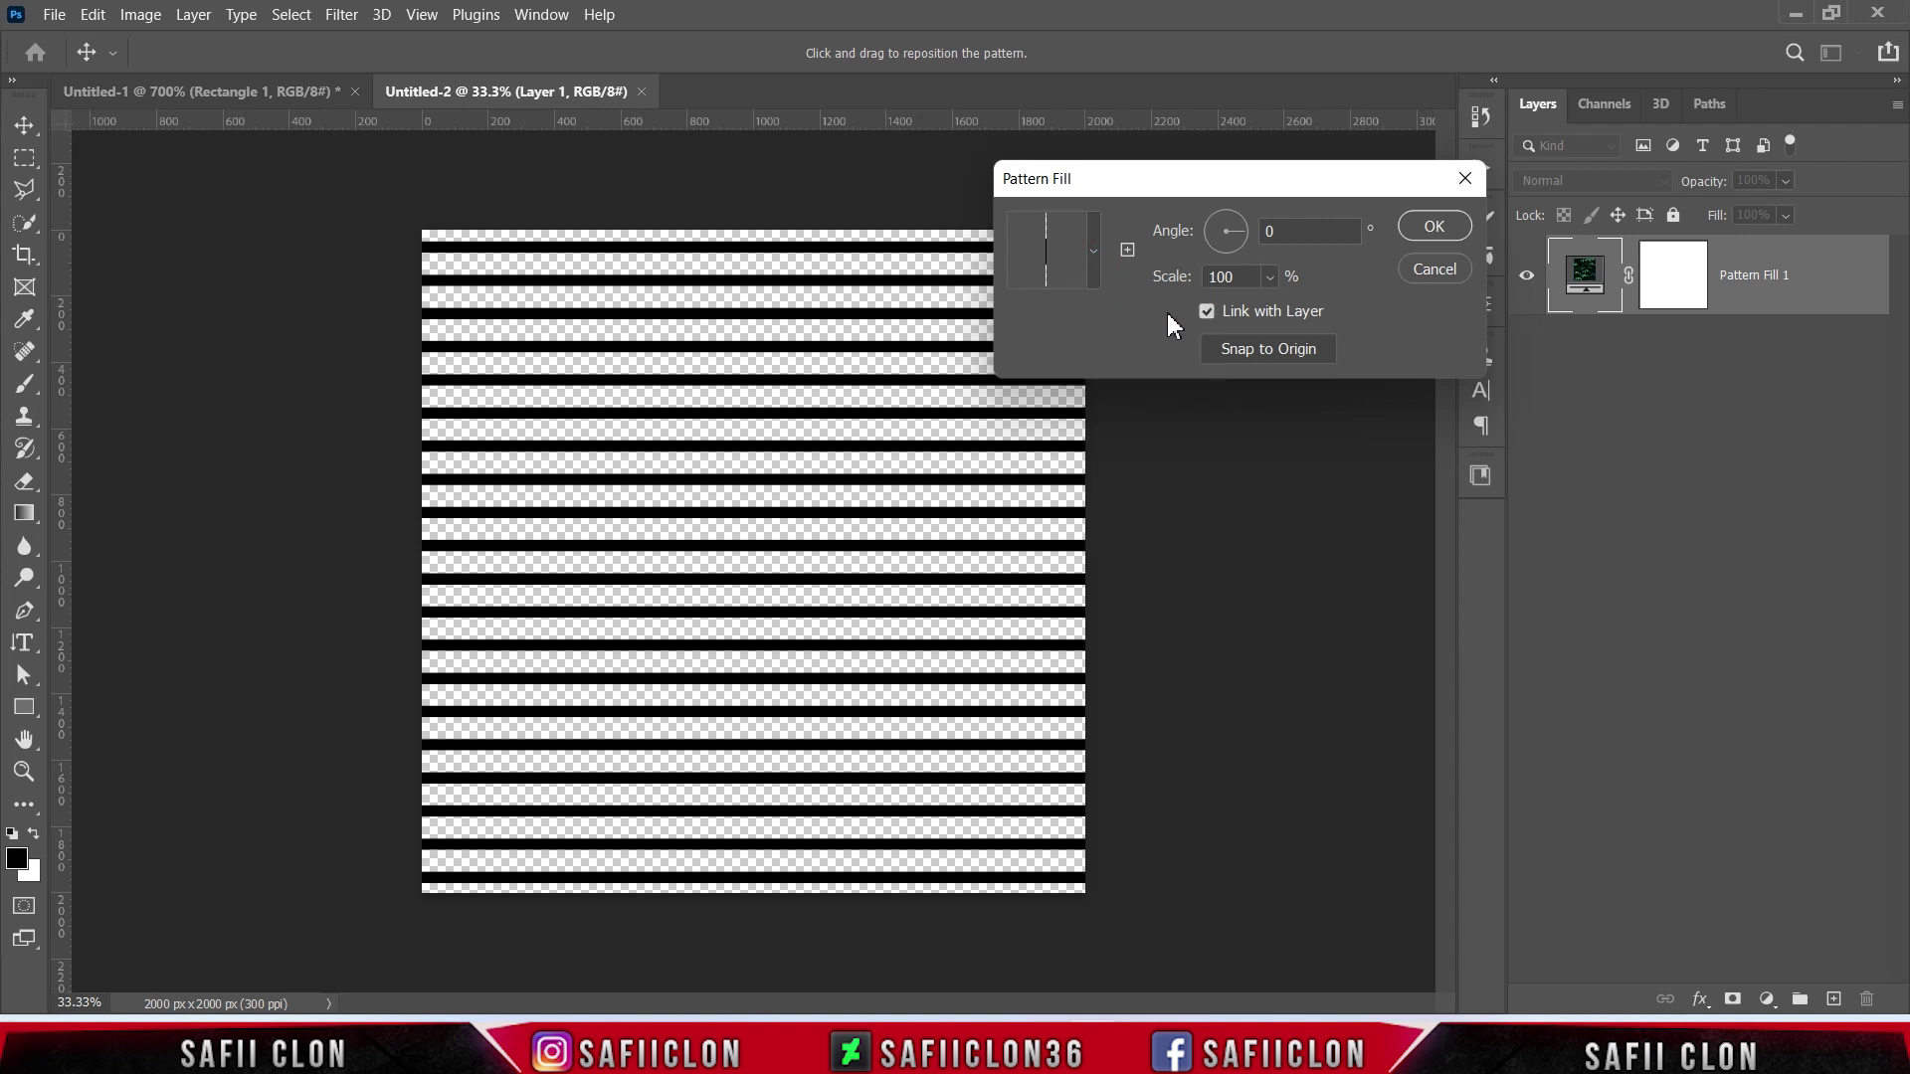
Set the pattern fill's angle to 32.43° and its scale to 122%, and apply the fill.
{"action": "left_click", "coordinate": [1246, 226]}
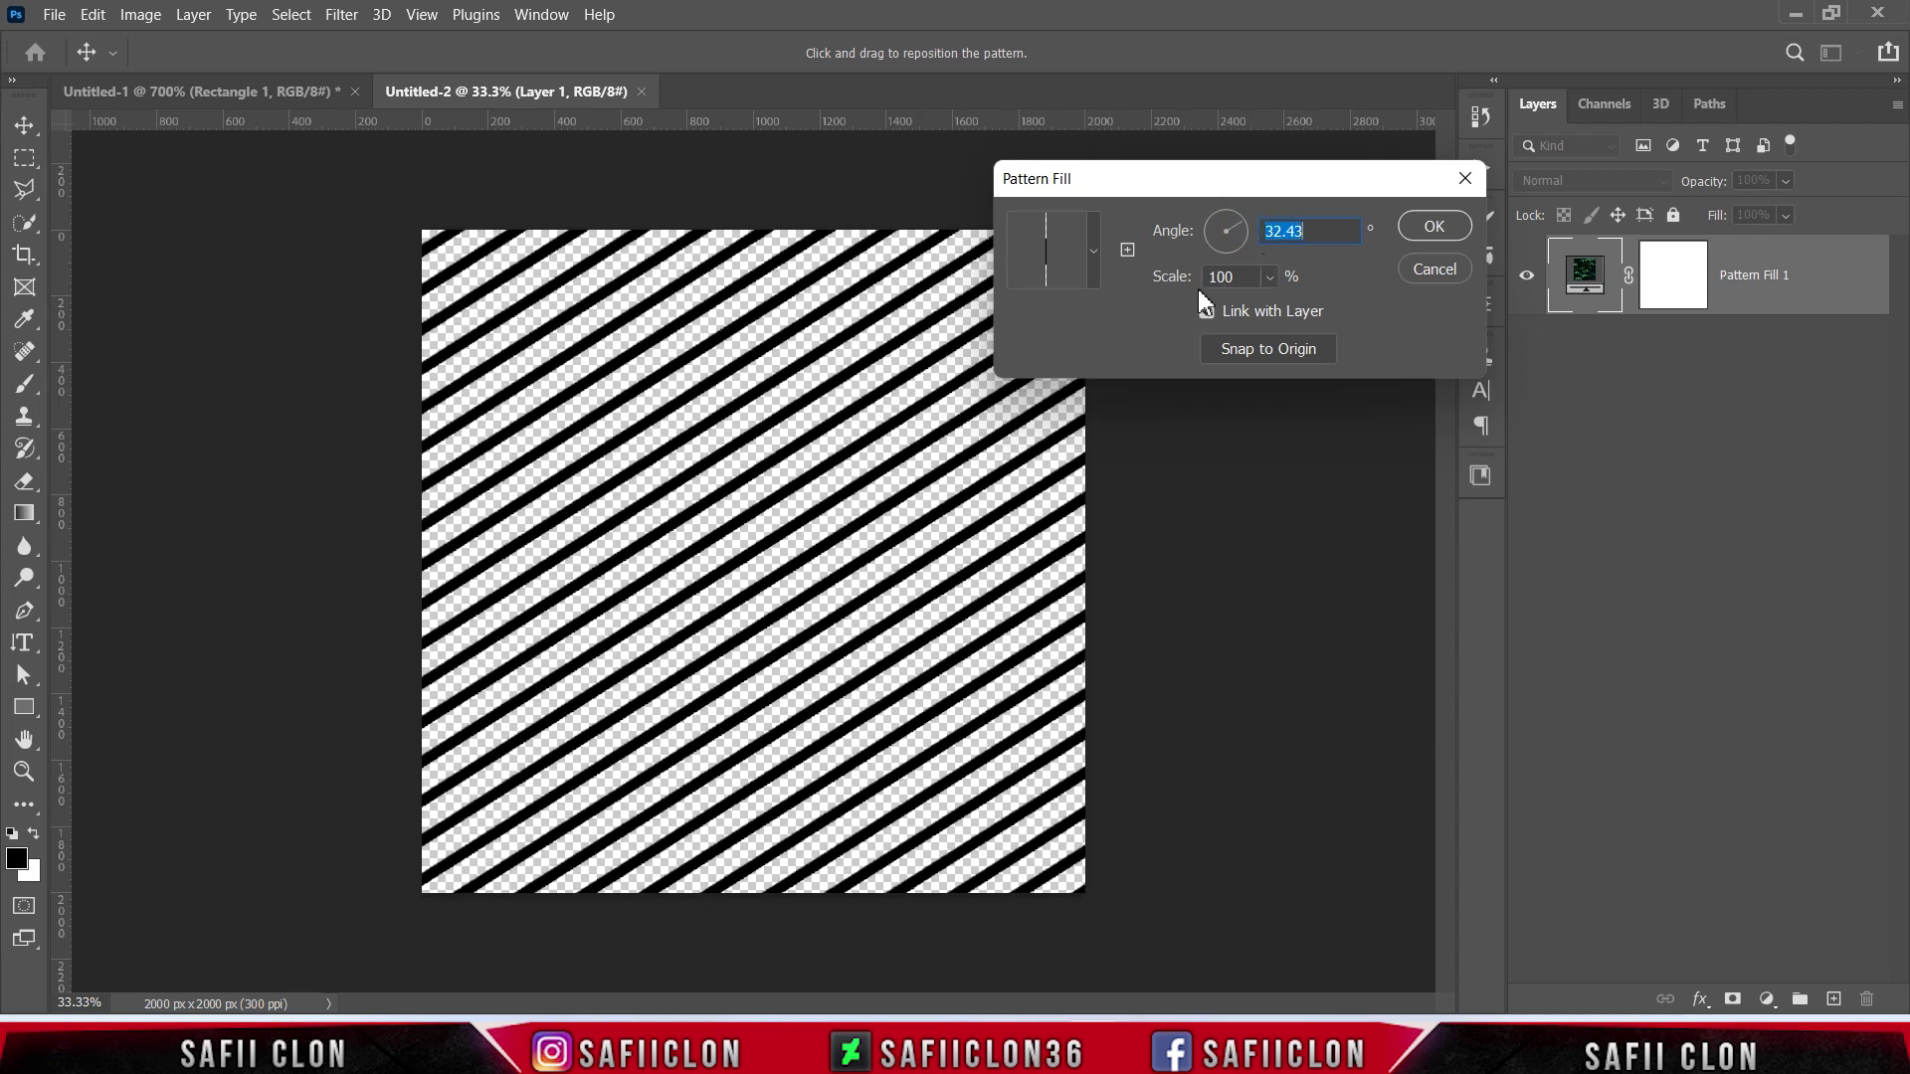
{"action": "left_click", "coordinate": [1273, 277]}
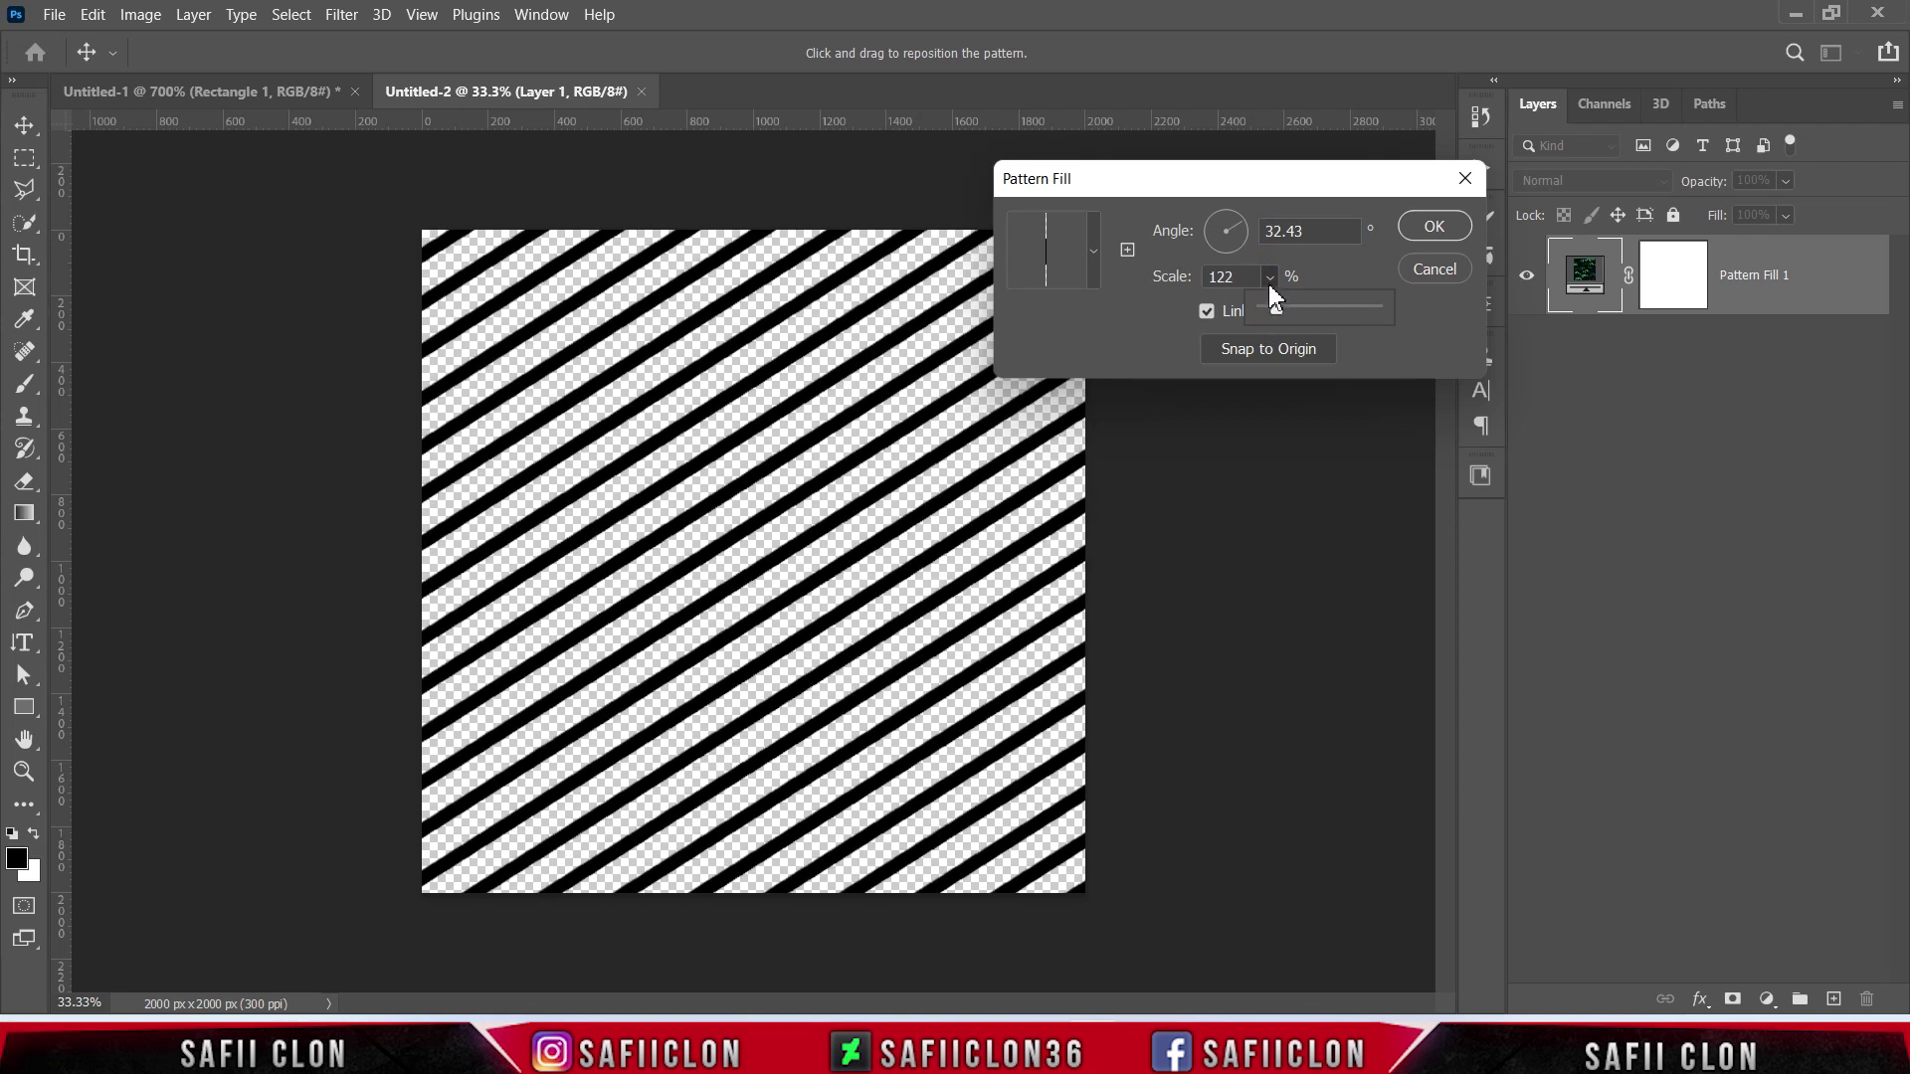
{"action": "left_click", "coordinate": [1271, 277]}
{"action": "left_click", "coordinate": [1433, 225]}
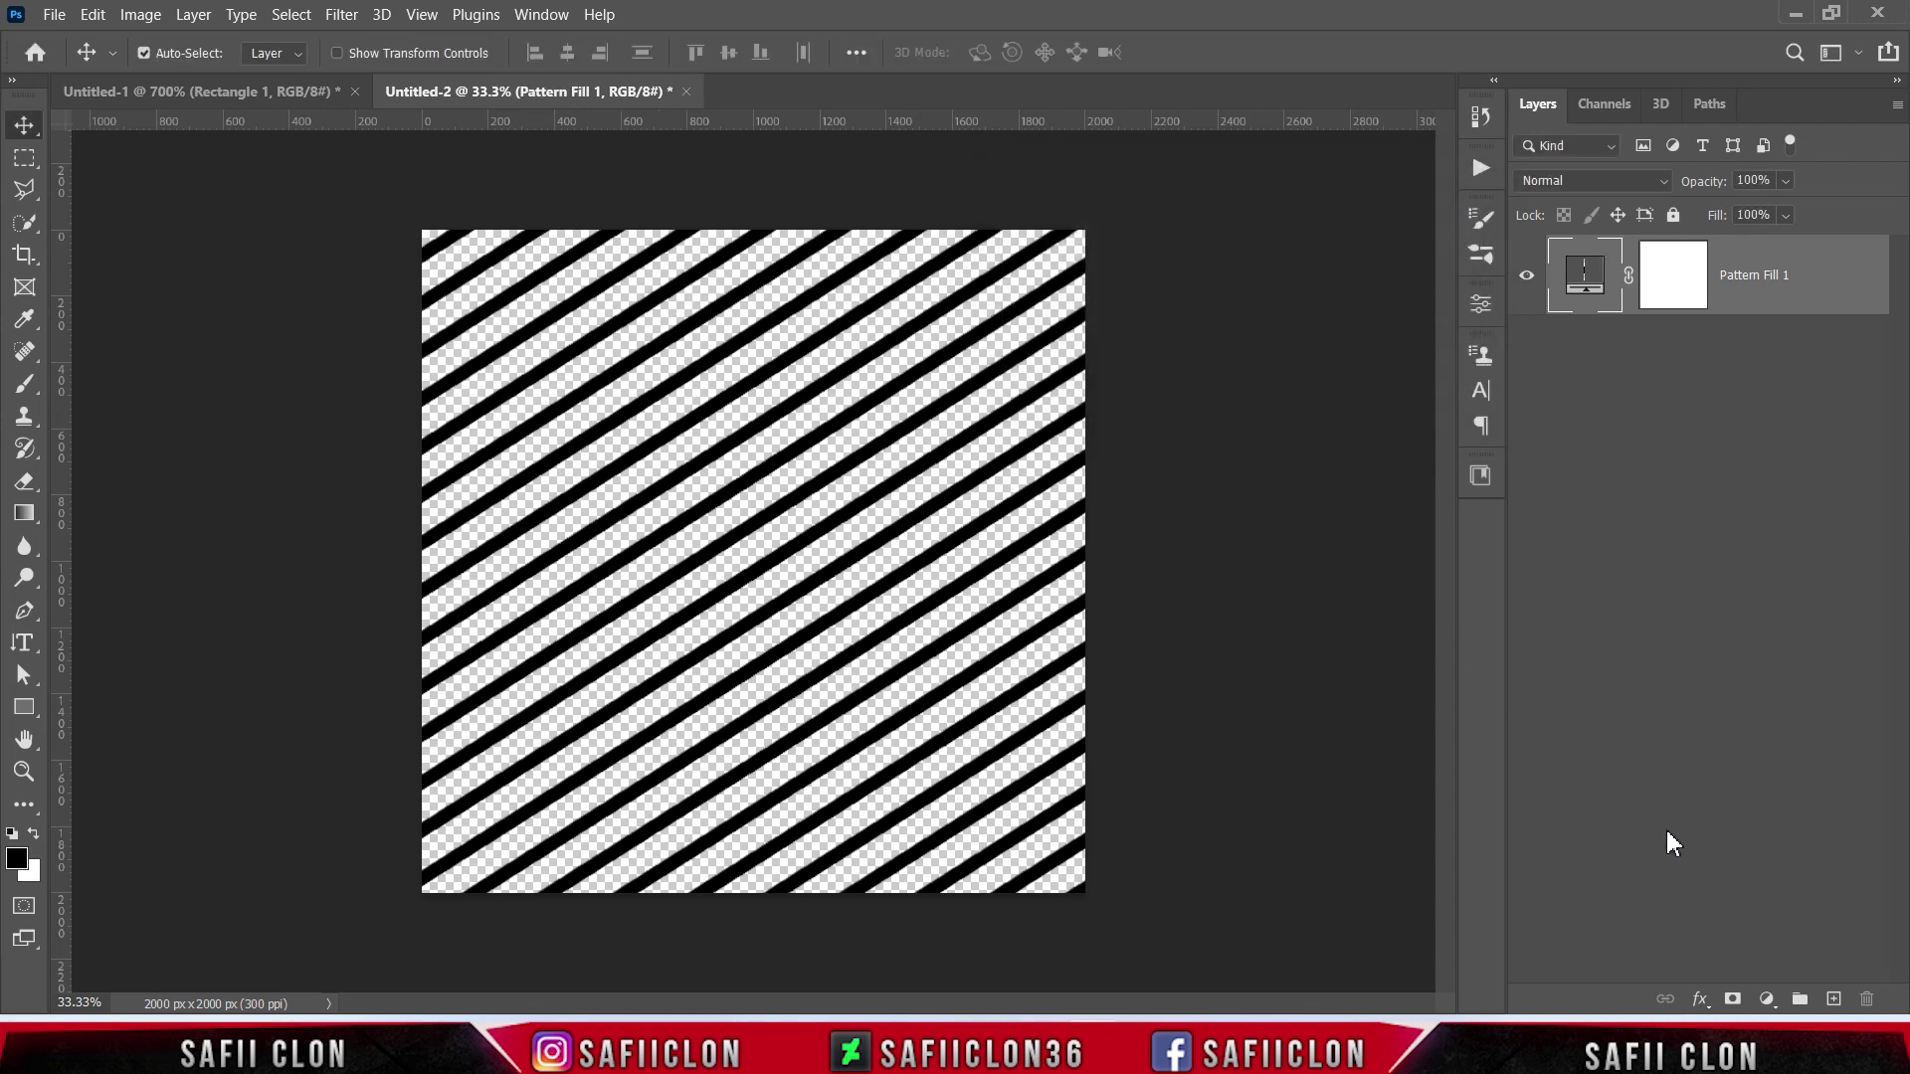
Add a white (#ffffff) Solid Color fill layer and move it below the pattern fill layer.
{"action": "left_click", "coordinate": [1768, 999]}
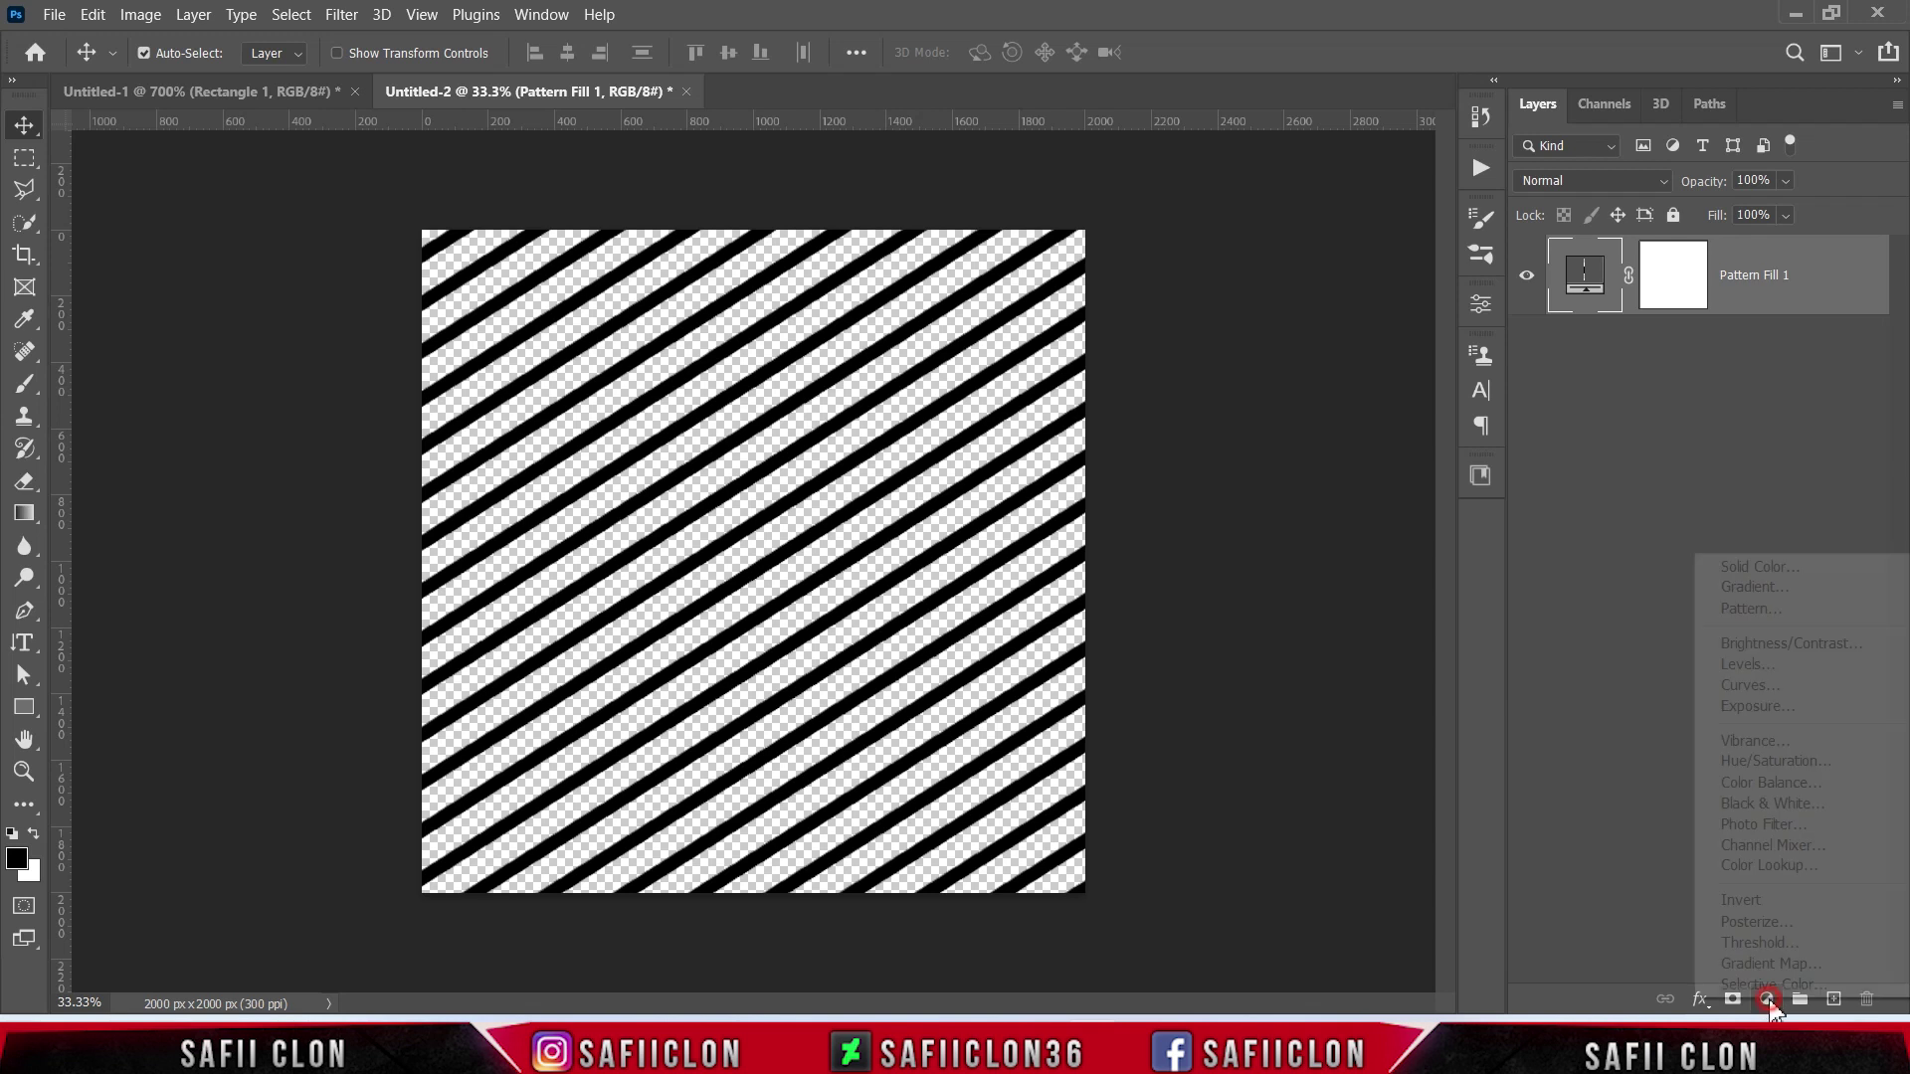
{"action": "left_click", "coordinate": [1790, 569]}
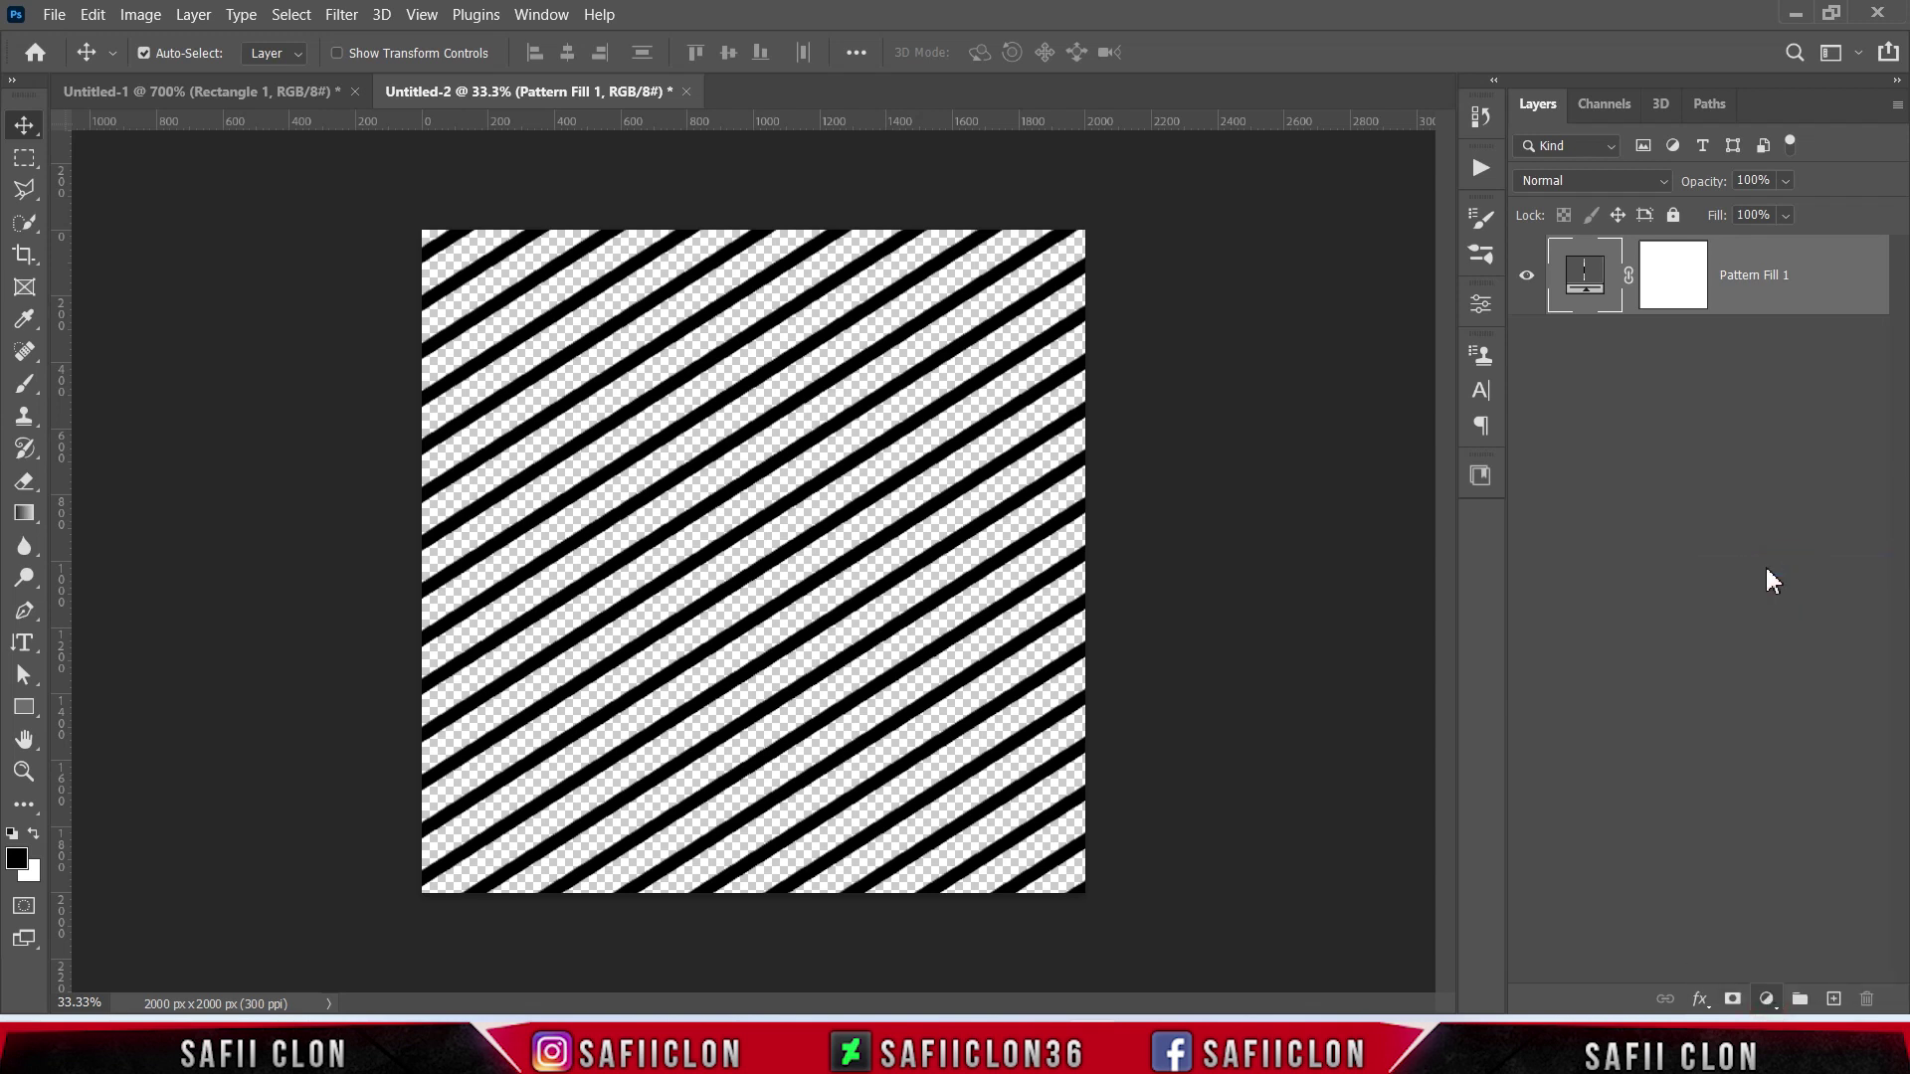
{"action": "left_click_drag", "start_coordinate": [1377, 418], "coordinate": [1230, 210]}
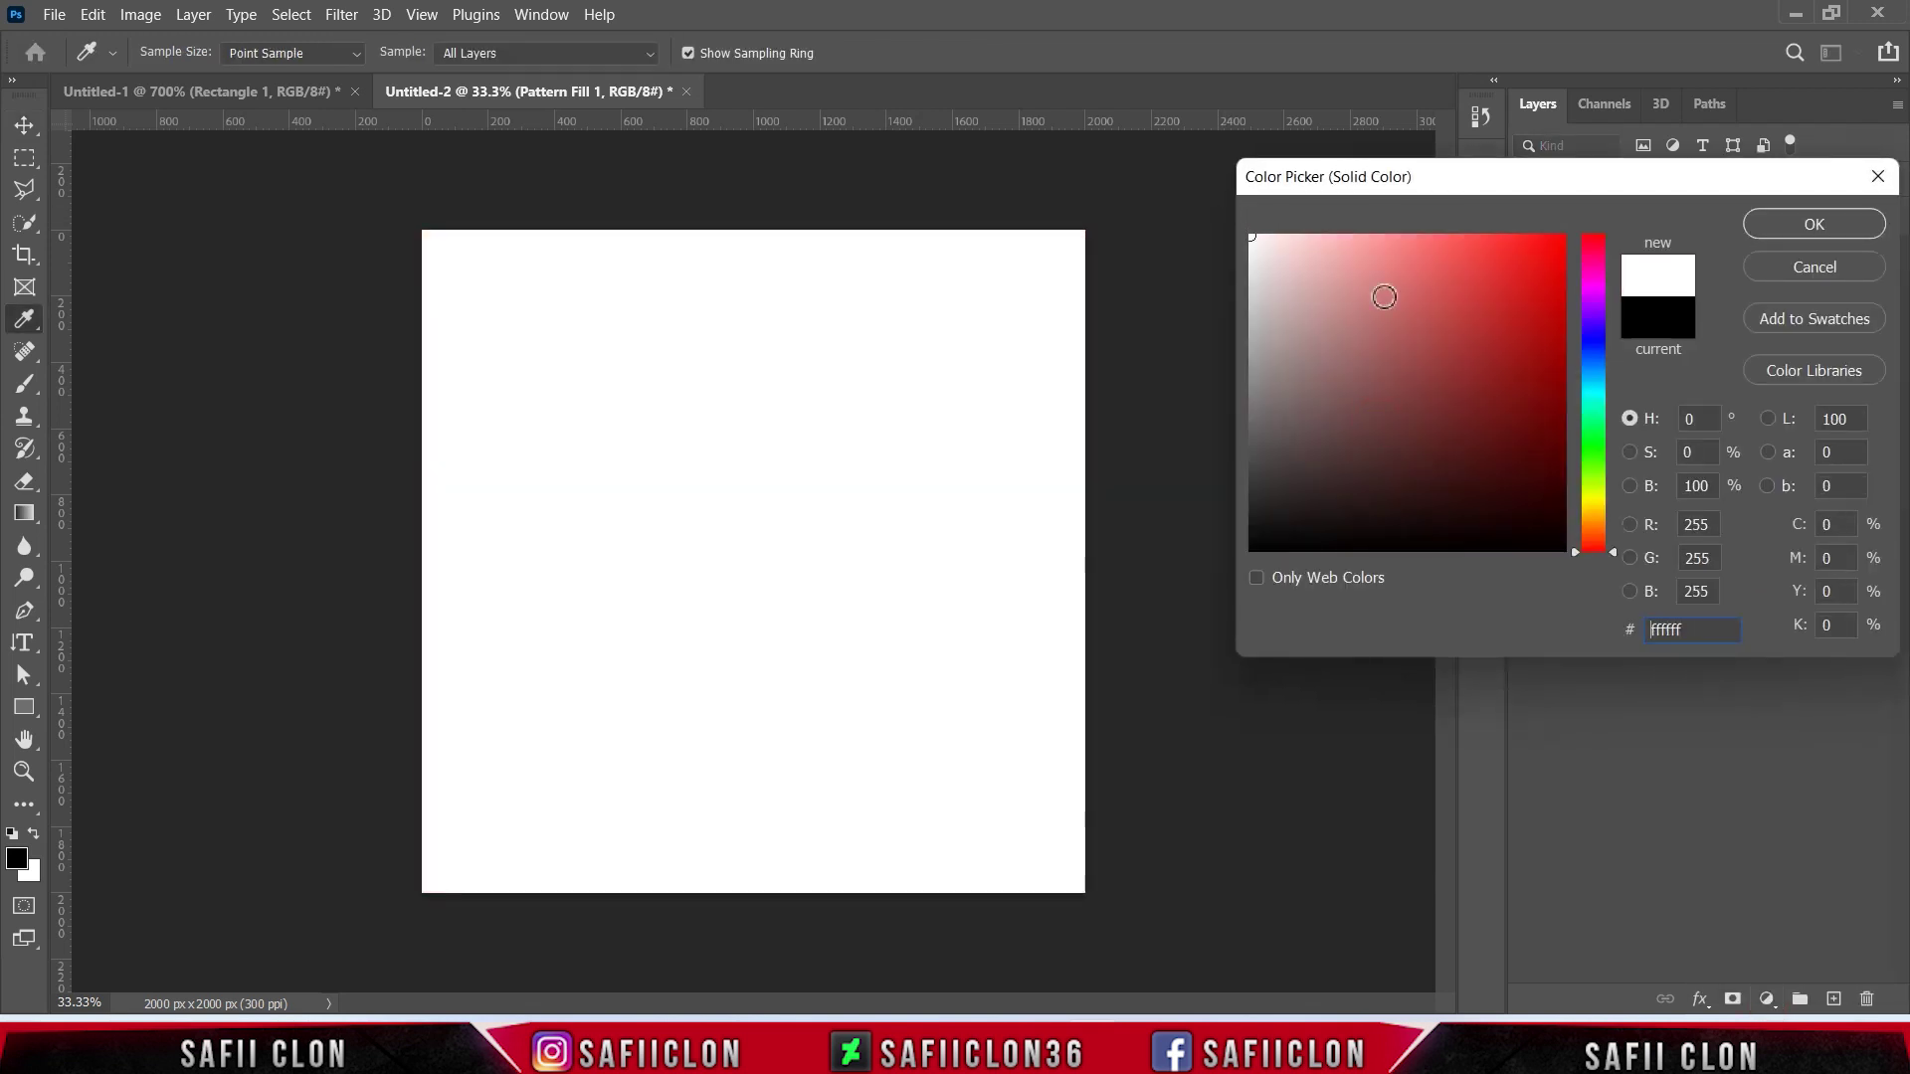
{"action": "left_click", "coordinate": [1813, 223]}
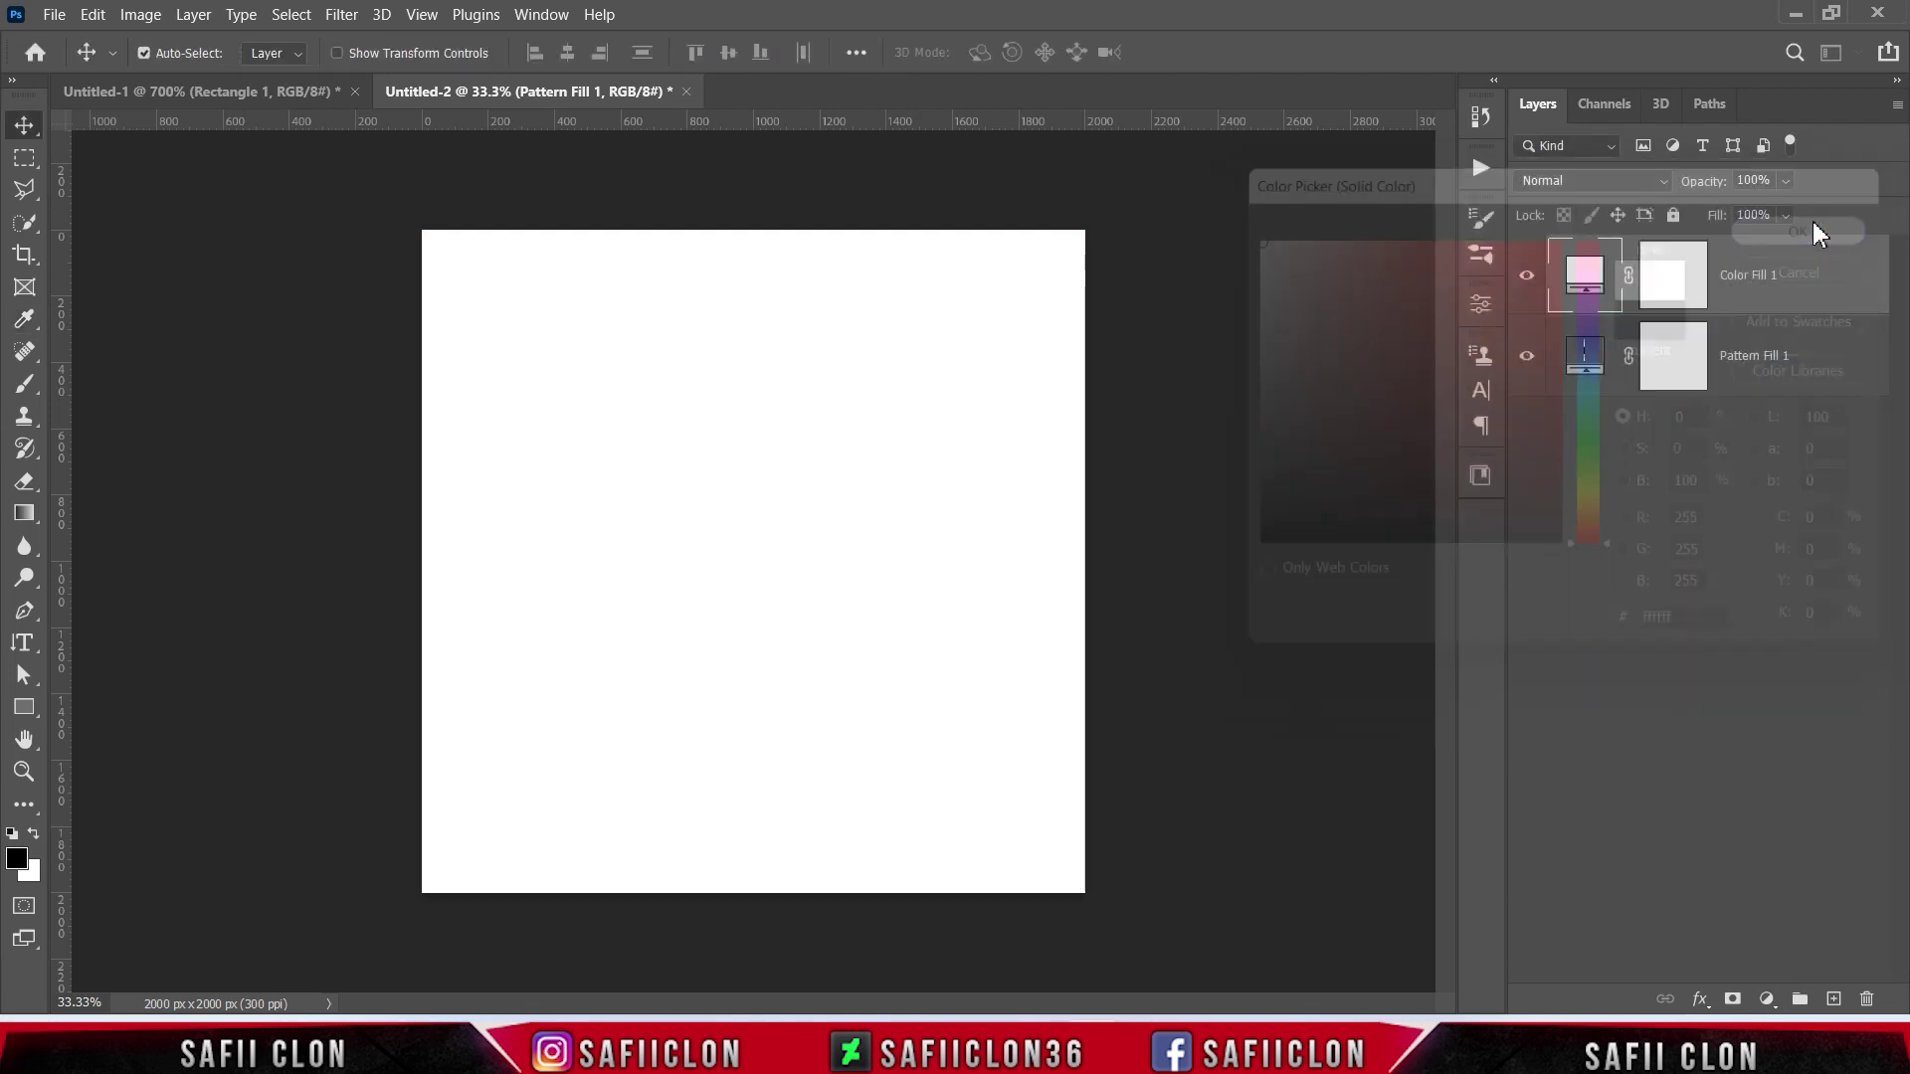
{"action": "left_click_drag", "start_coordinate": [1770, 275], "coordinate": [1786, 403]}
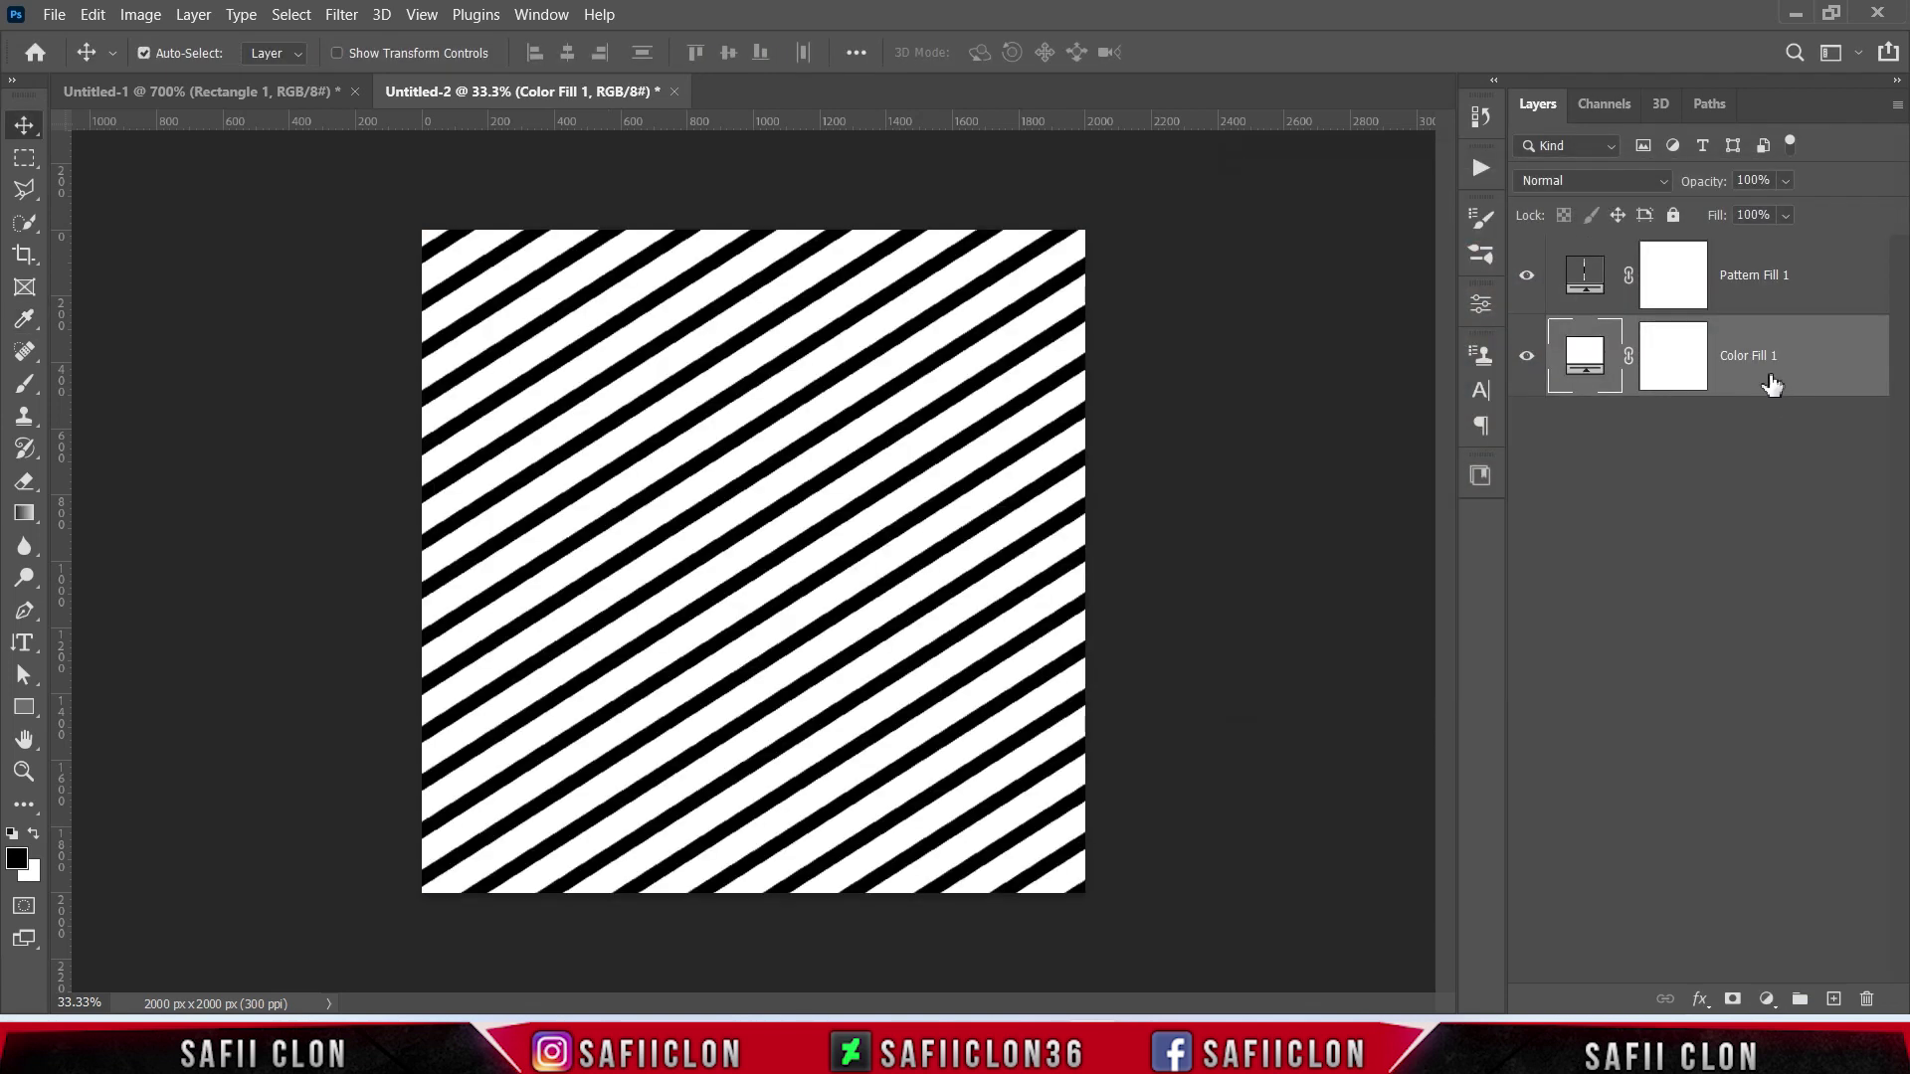
Add a new empty layer above the pattern fill layer.
{"action": "left_click", "coordinate": [1527, 275]}
{"action": "left_click", "coordinate": [1527, 276]}
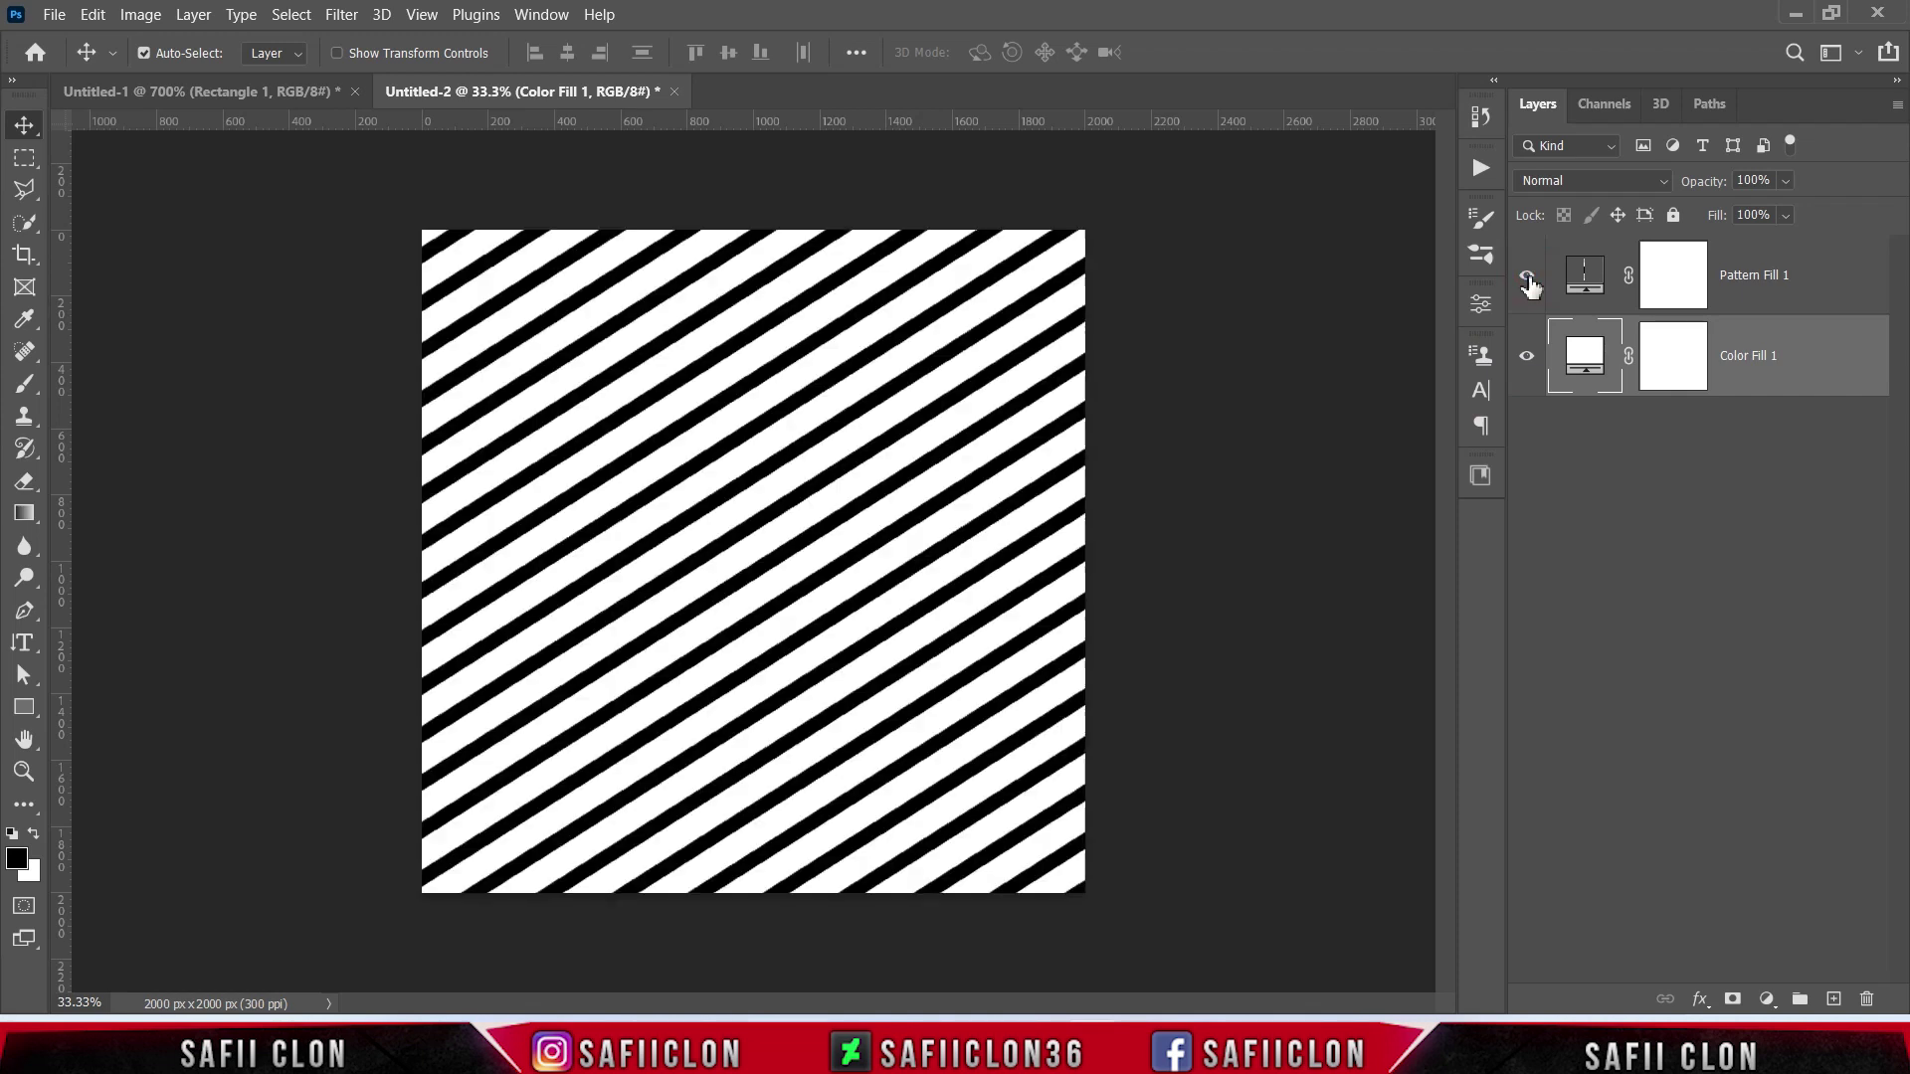
{"action": "left_click", "coordinate": [1851, 292]}
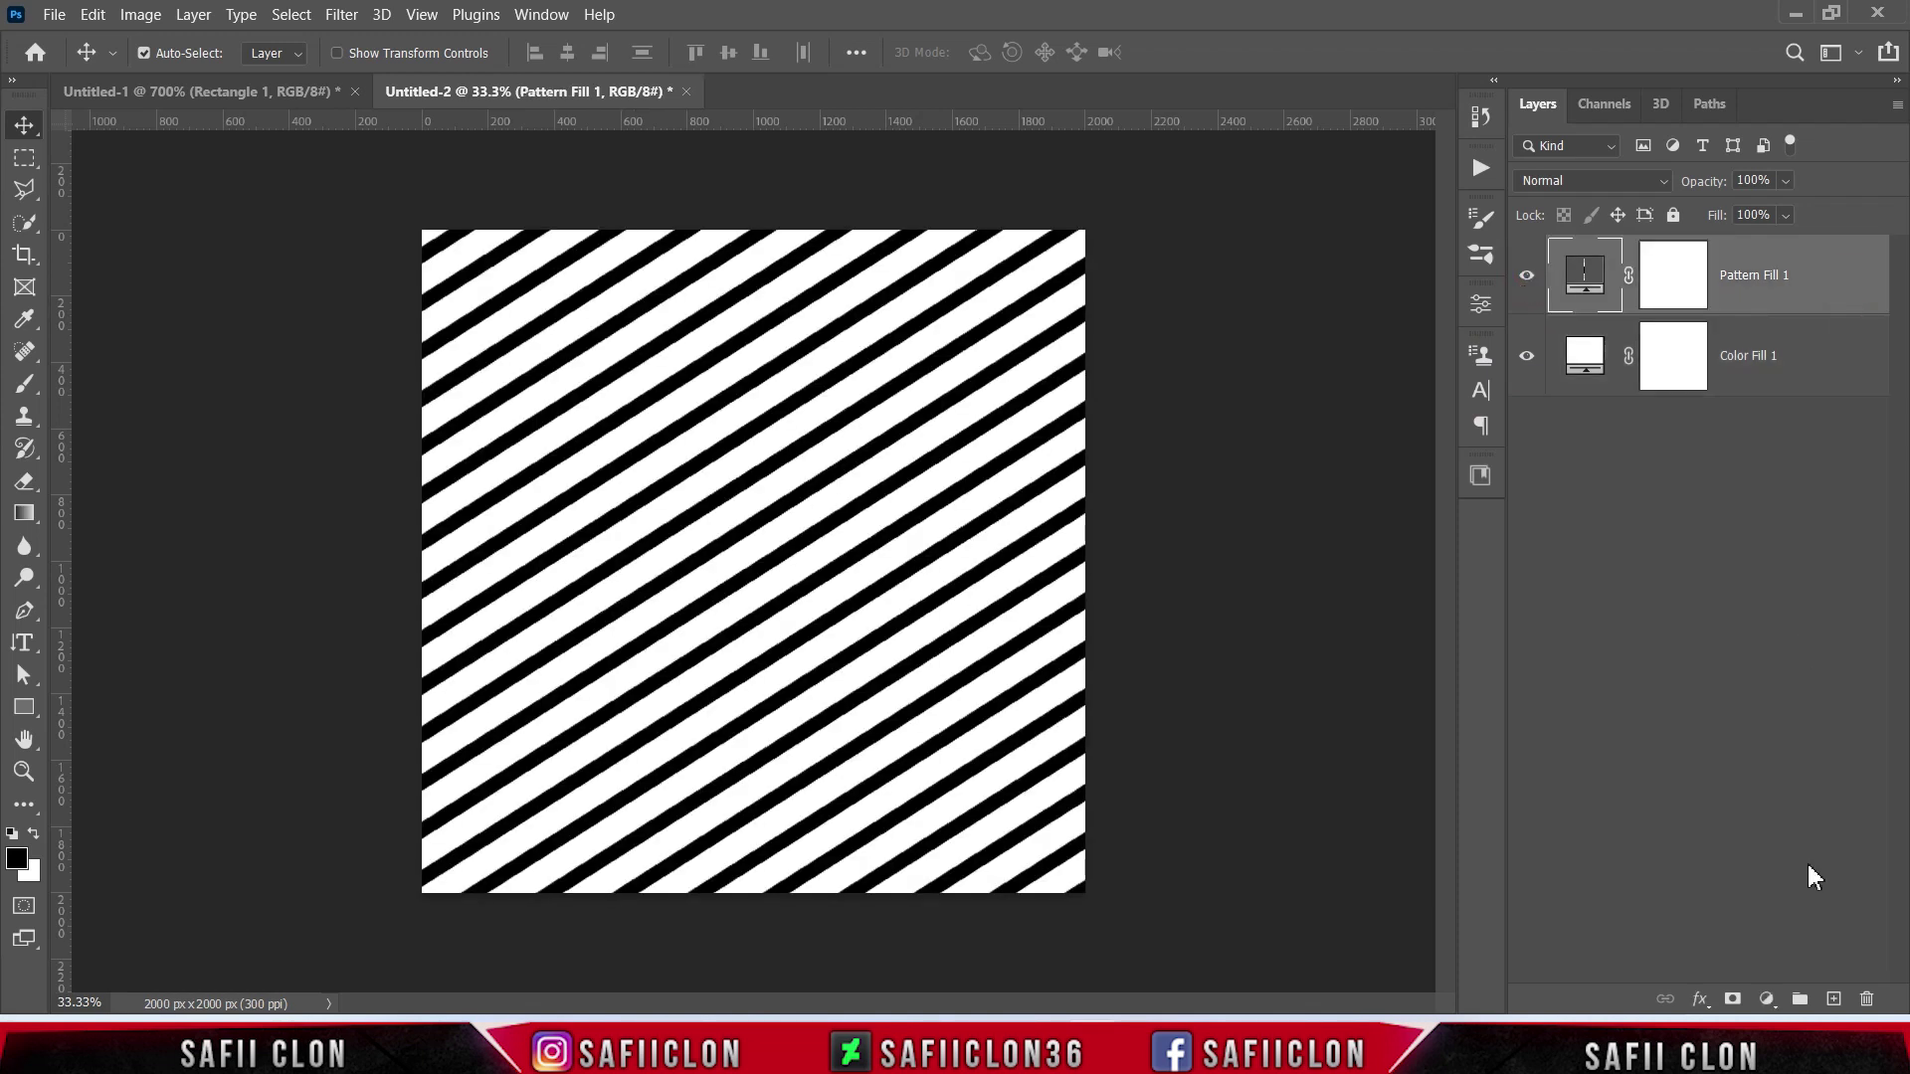
{"action": "left_click", "coordinate": [1836, 999]}
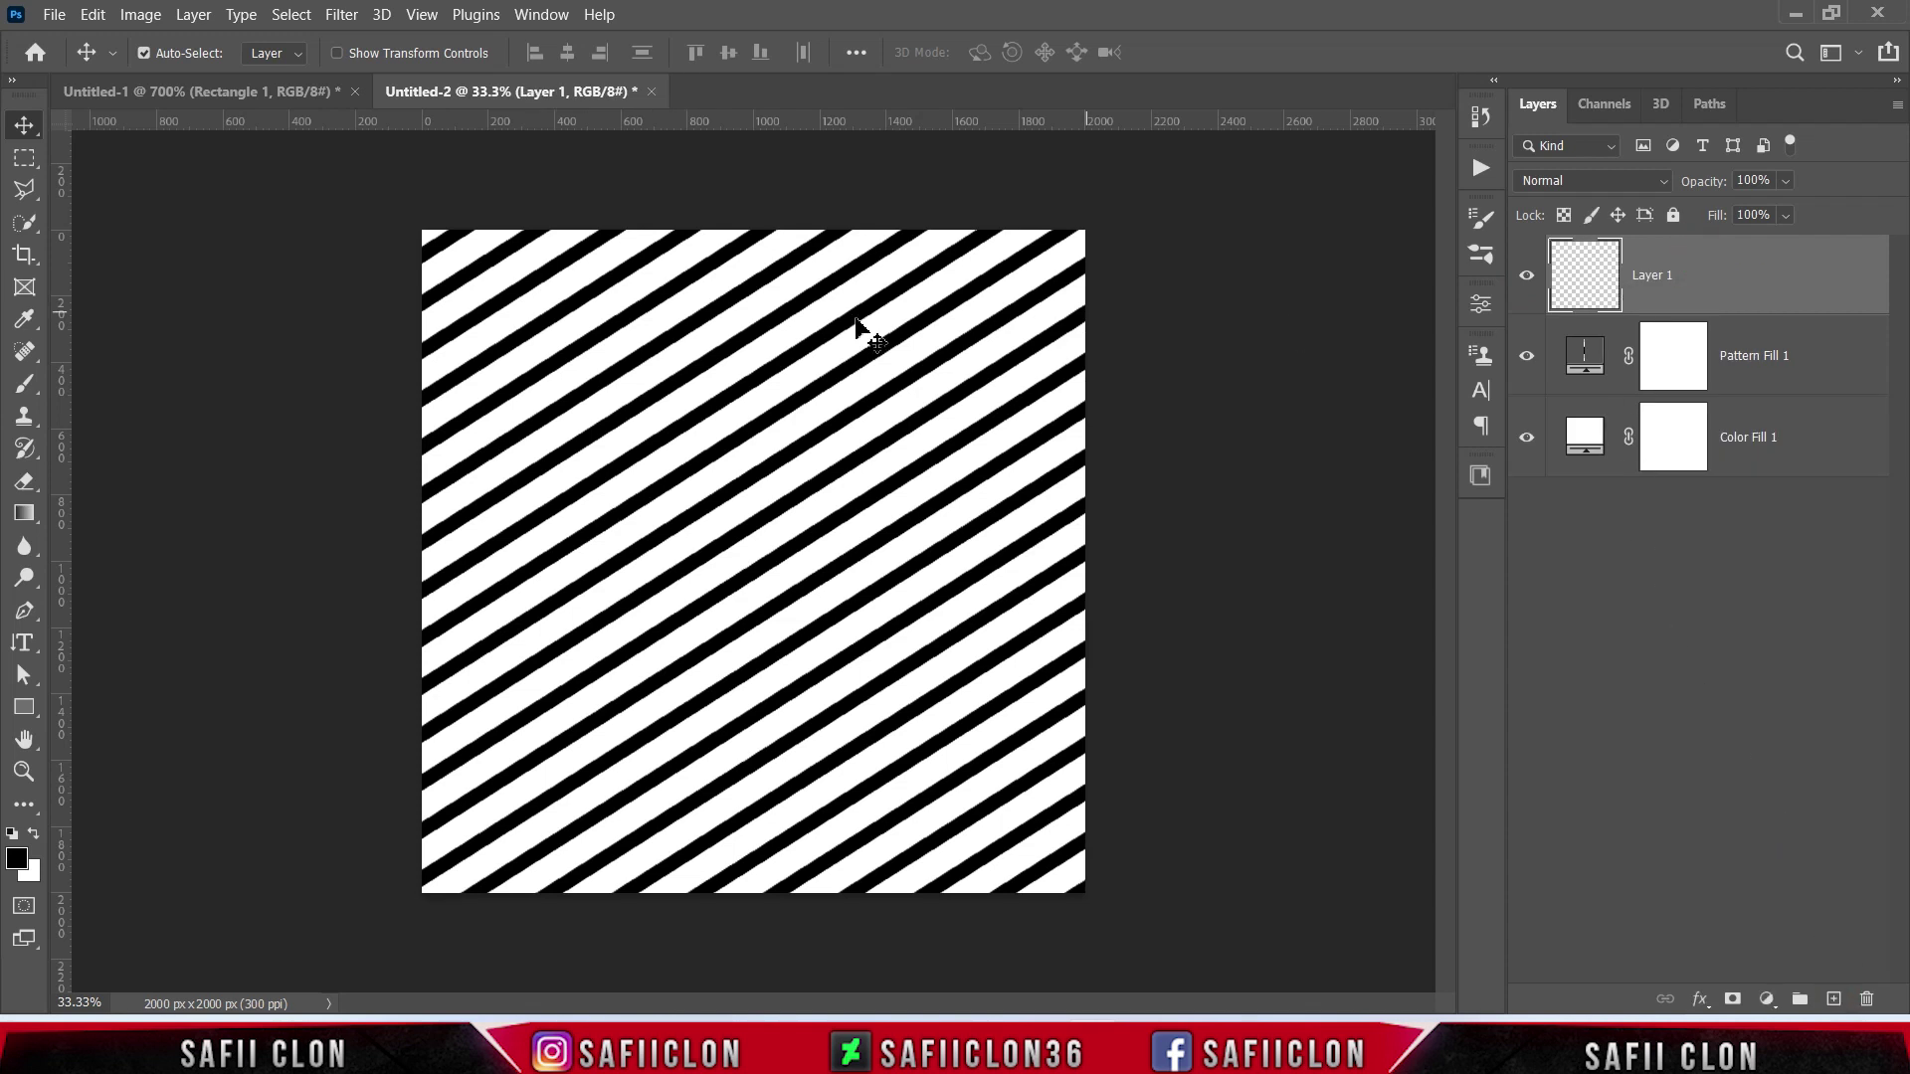
Fill the new layer with white in Normal mode at 100% opacity.
{"action": "left_click", "coordinate": [92, 14]}
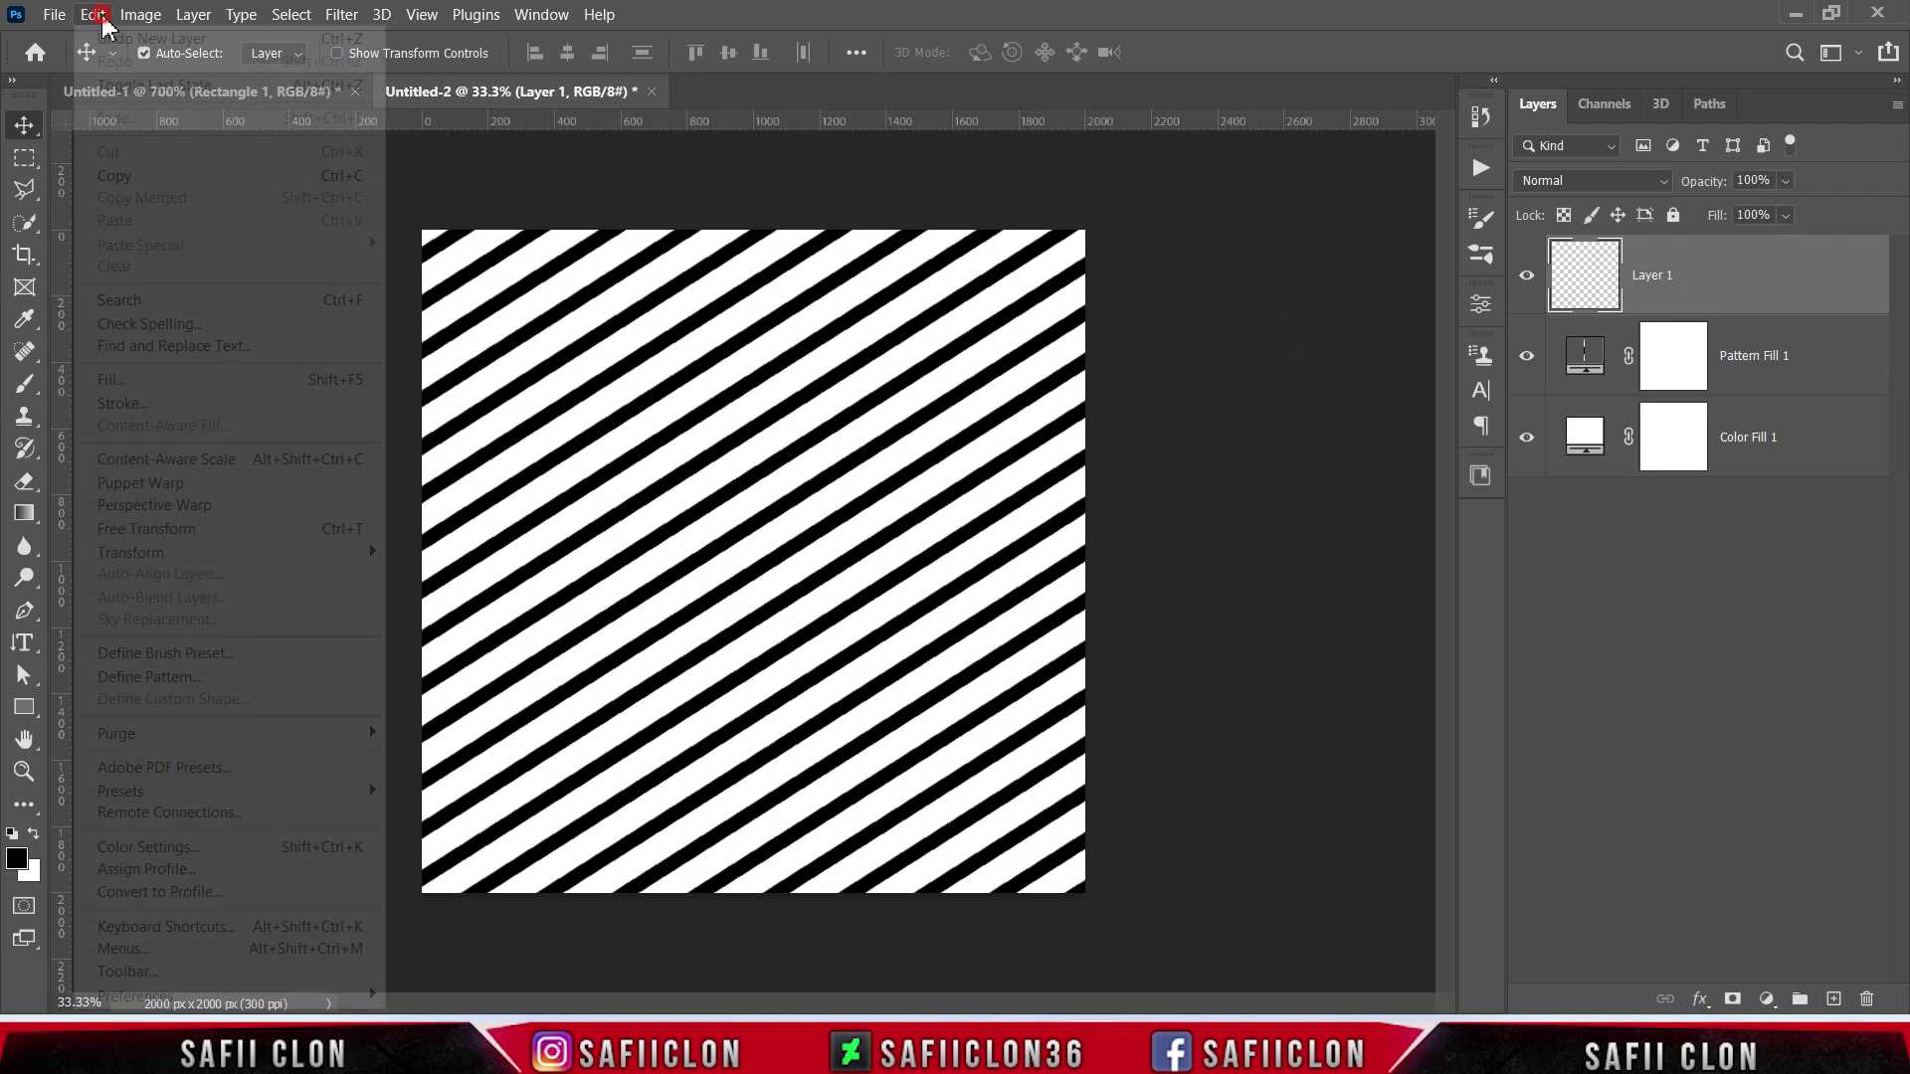
{"action": "left_click", "coordinate": [184, 380]}
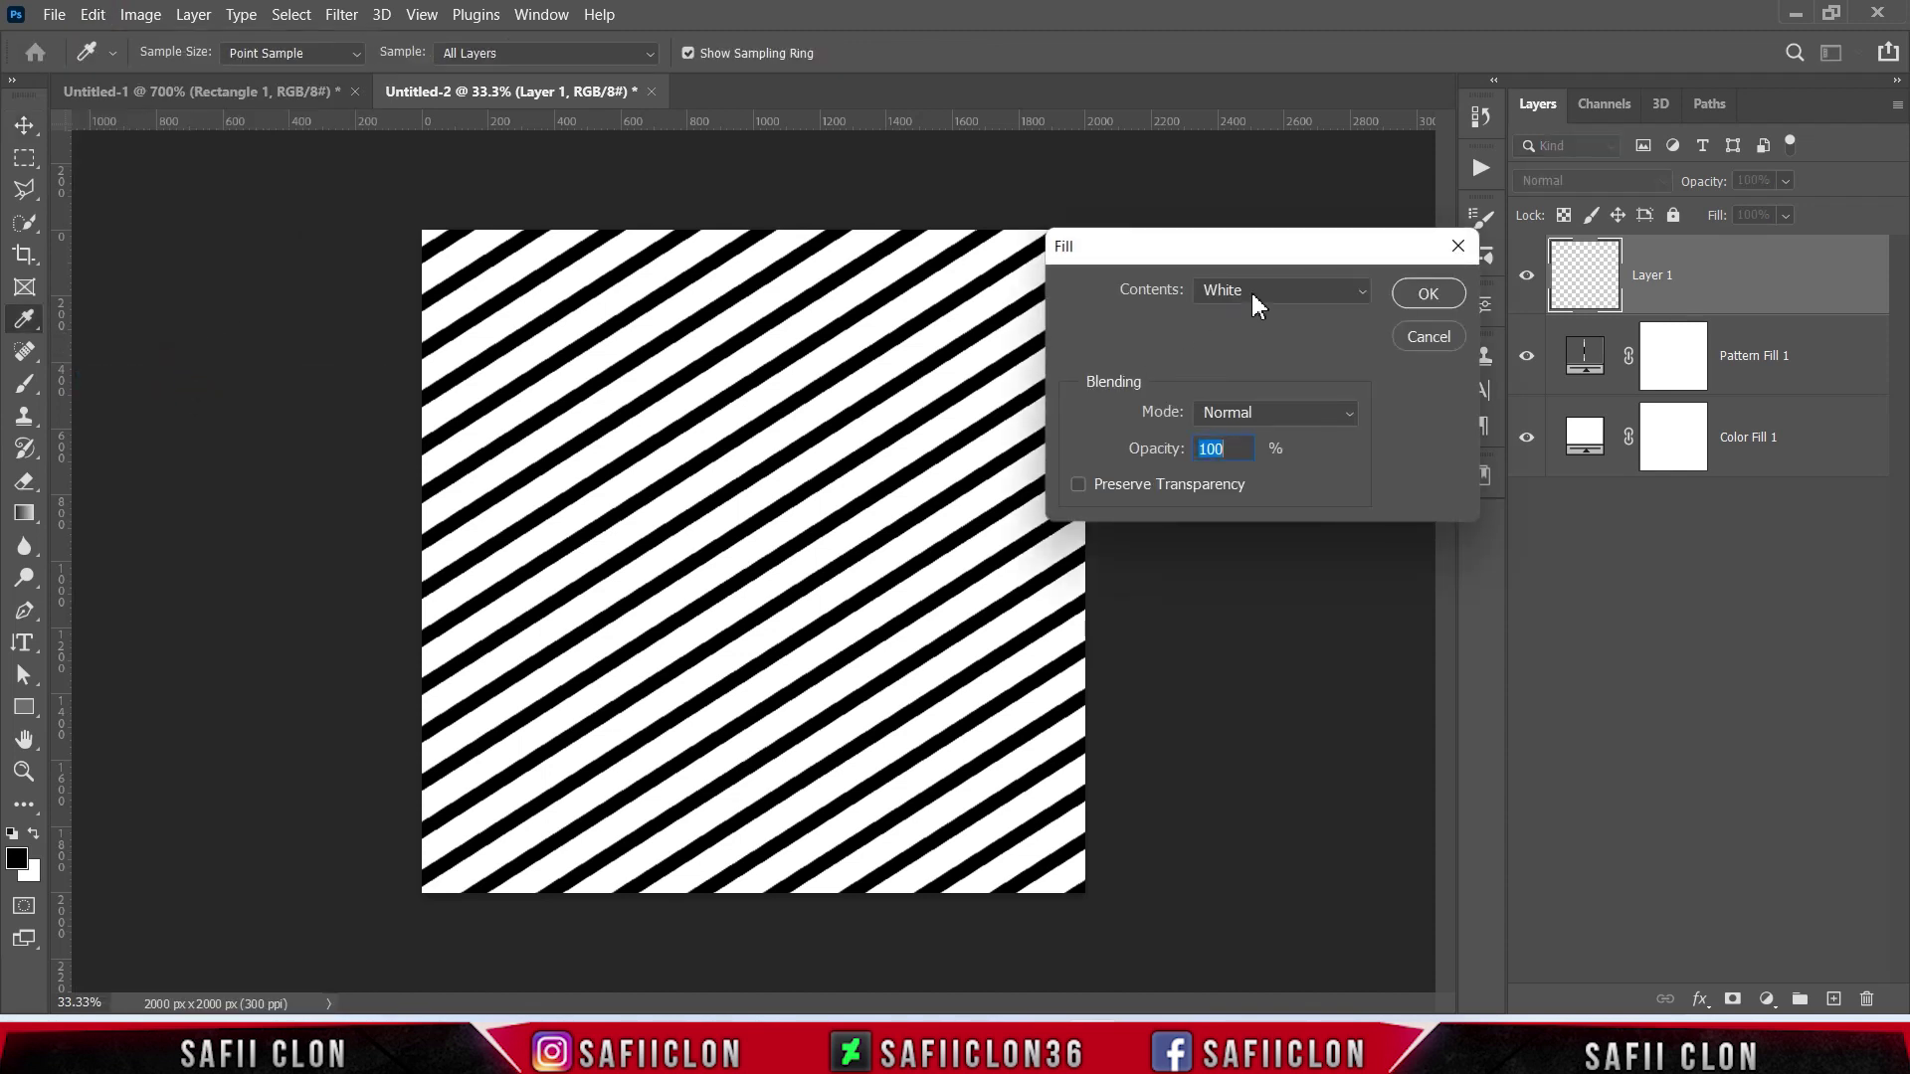
{"action": "left_click", "coordinate": [1252, 298]}
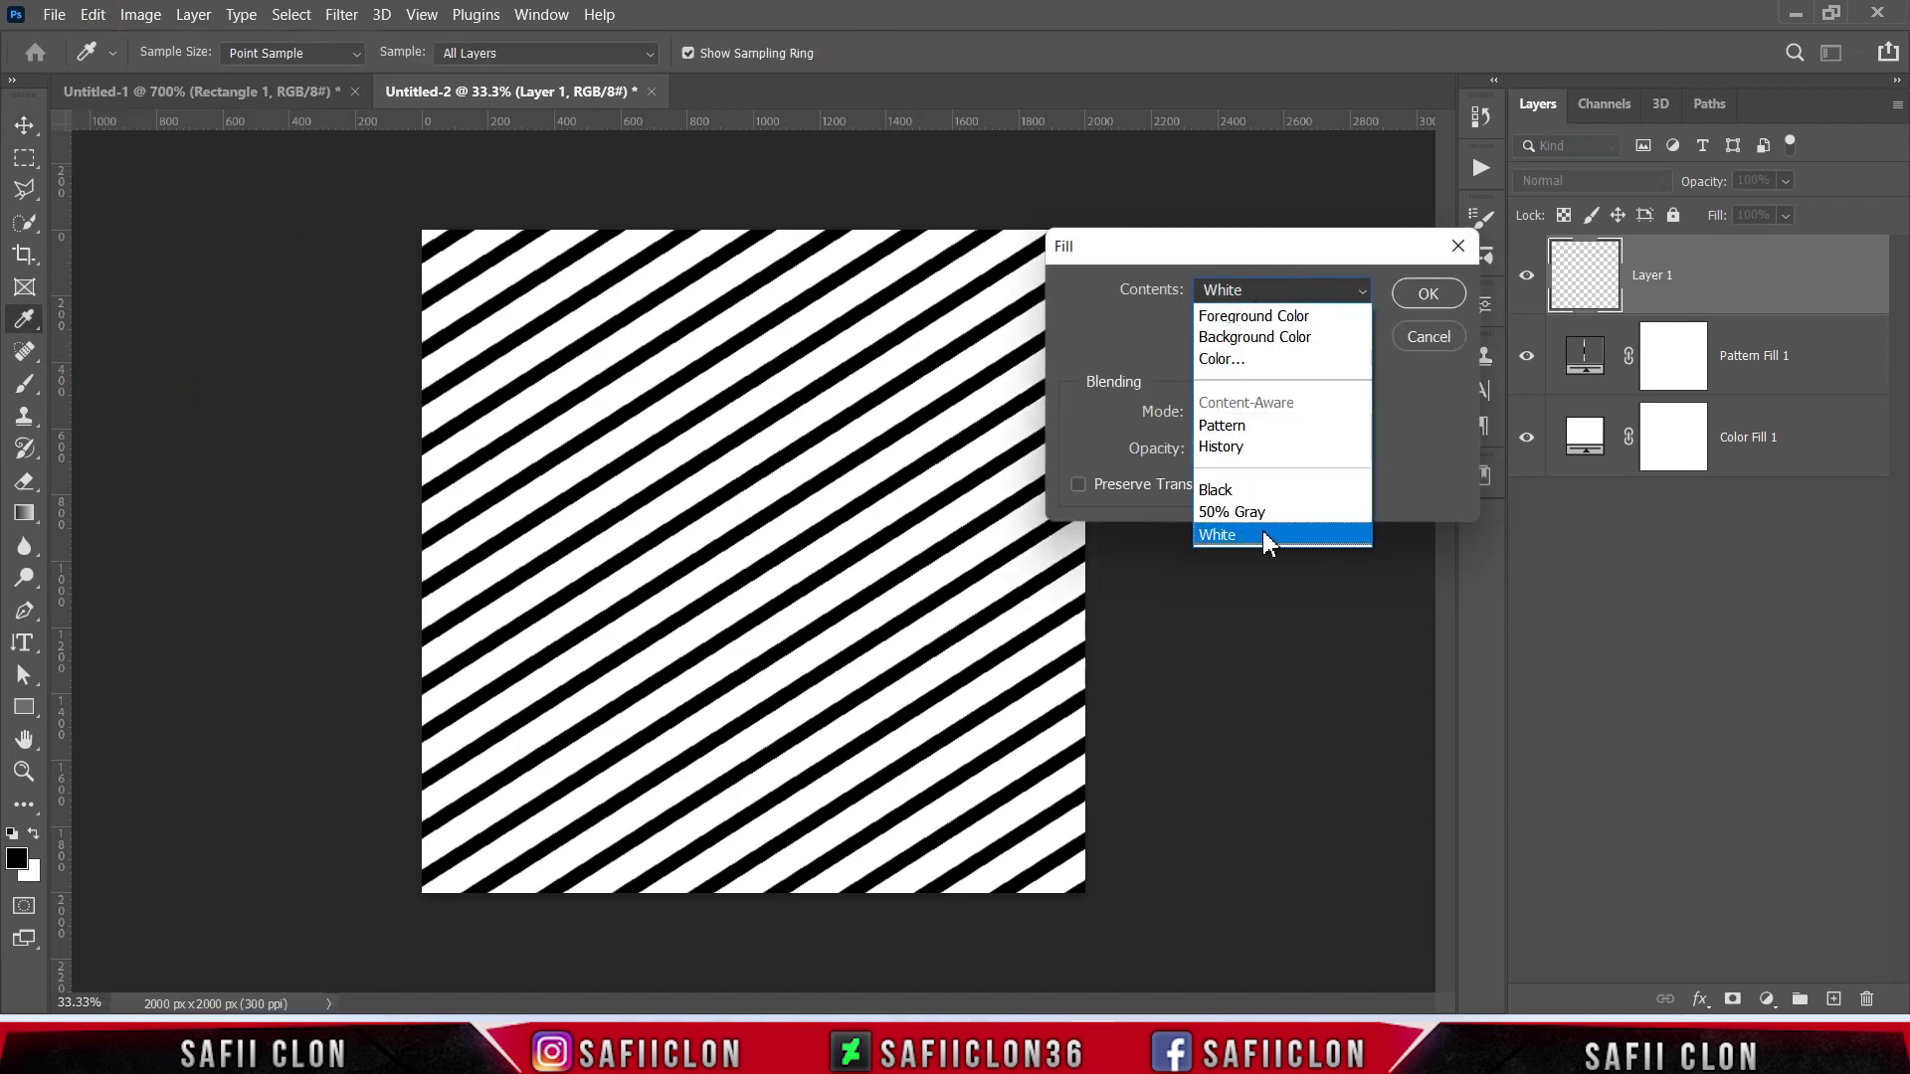
{"action": "left_click", "coordinate": [1265, 536]}
{"action": "left_click", "coordinate": [1413, 294]}
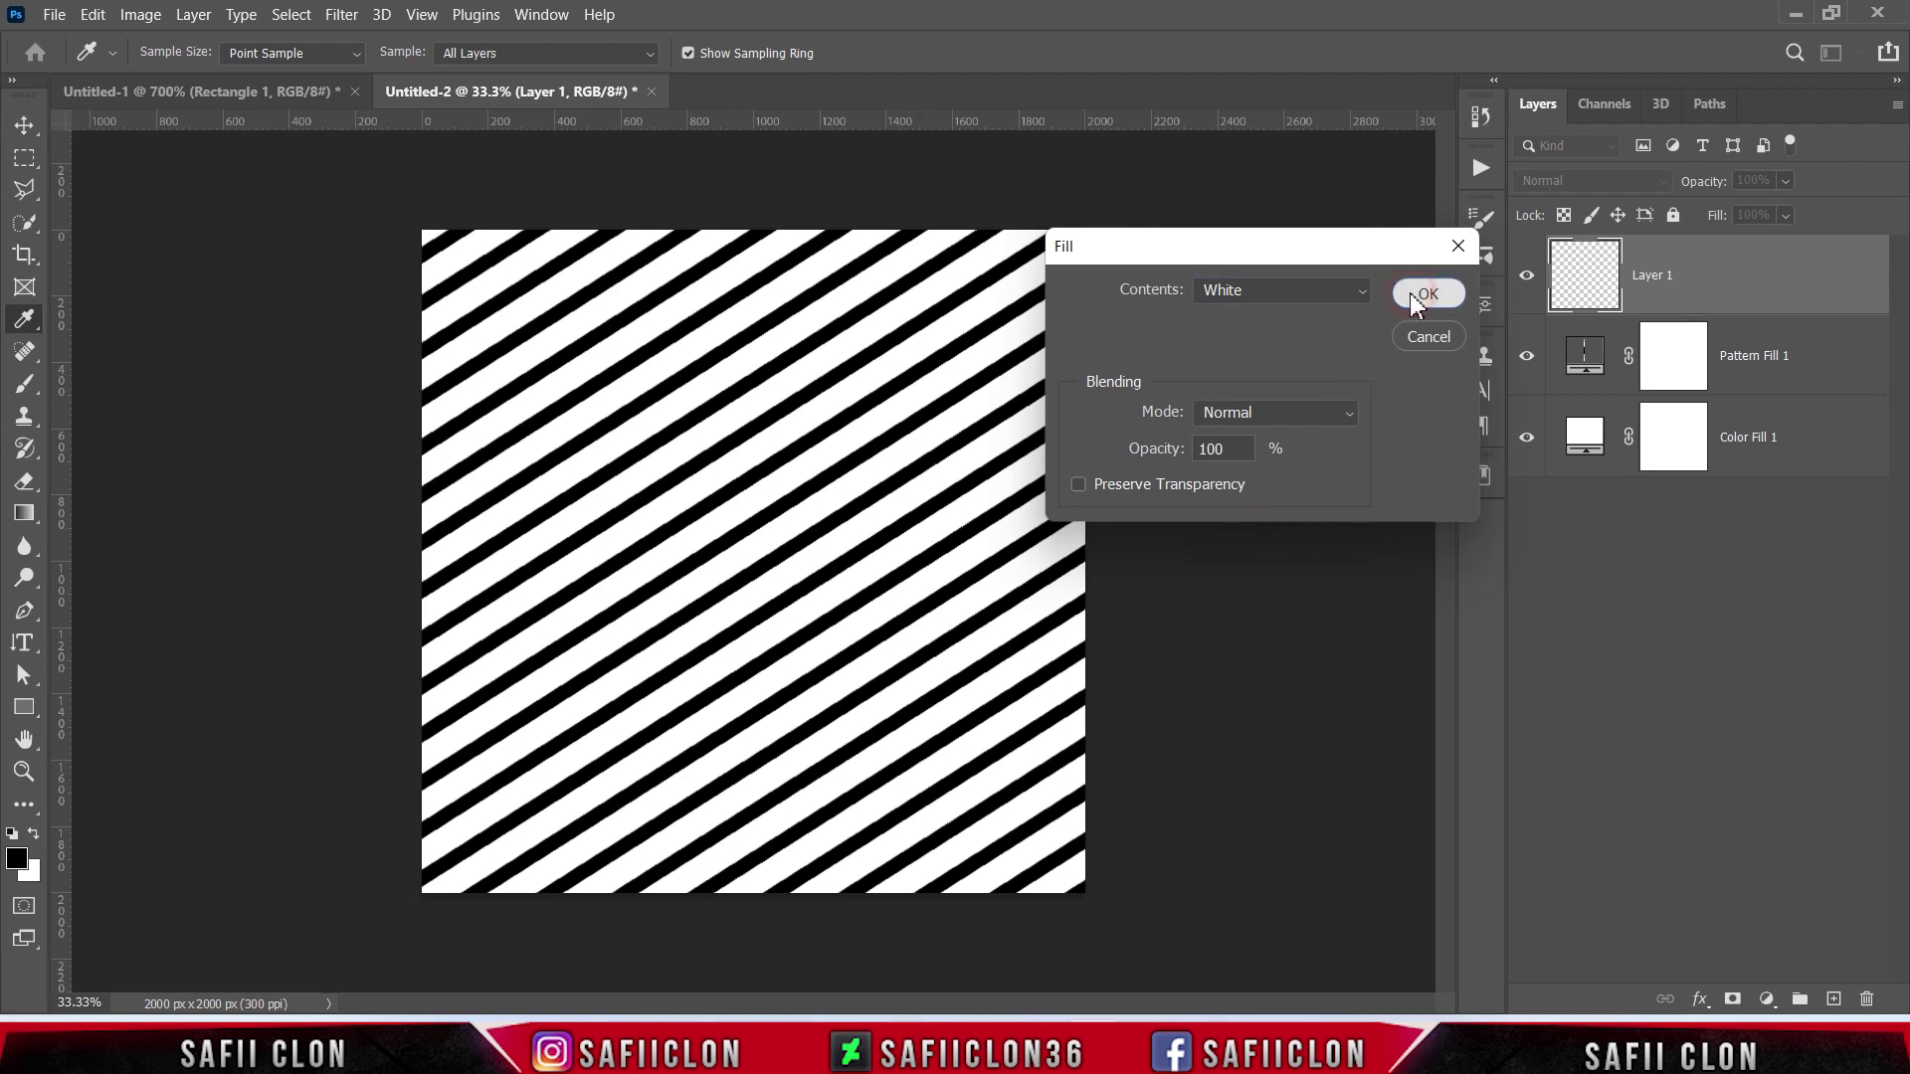
{"action": "key", "text": "v"}
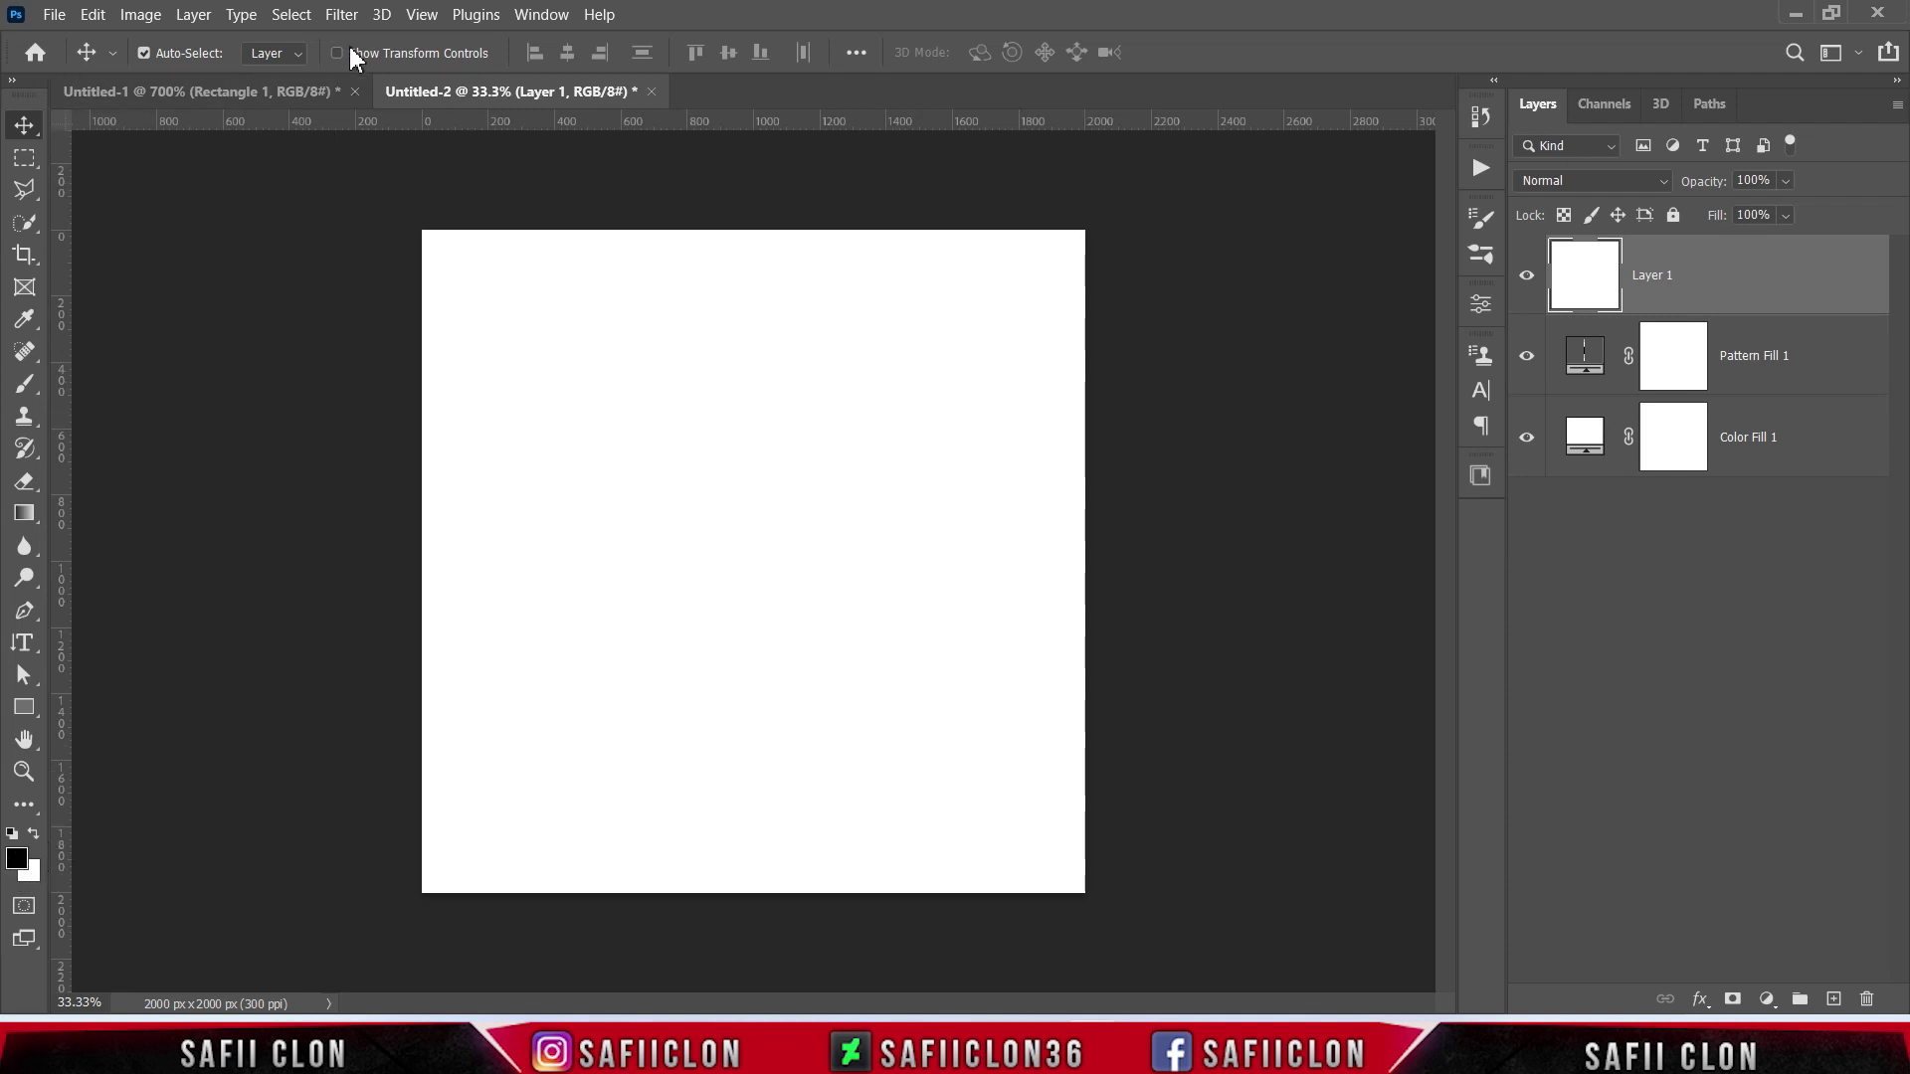
Render Difference Clouds on the white layer.
{"action": "left_click", "coordinate": [344, 15]}
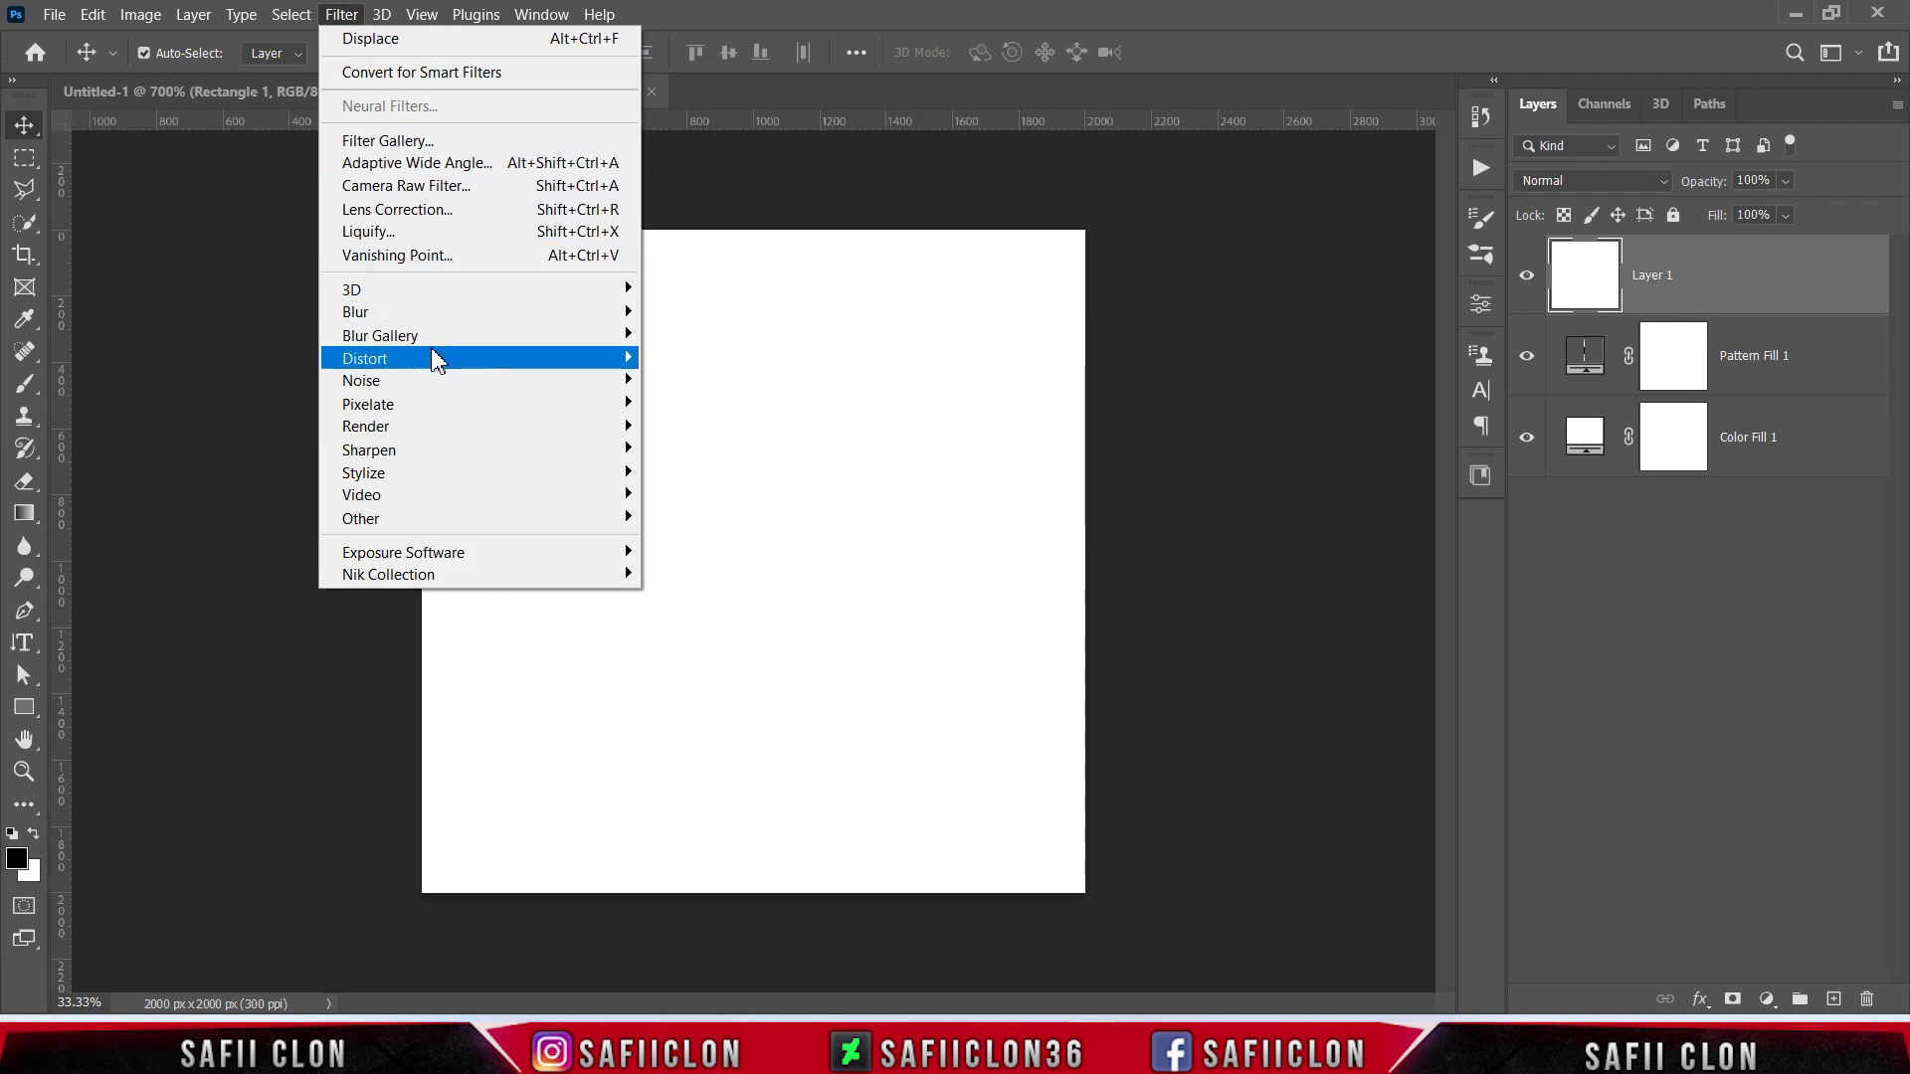
{"action": "mouse_move", "coordinate": [439, 436]}
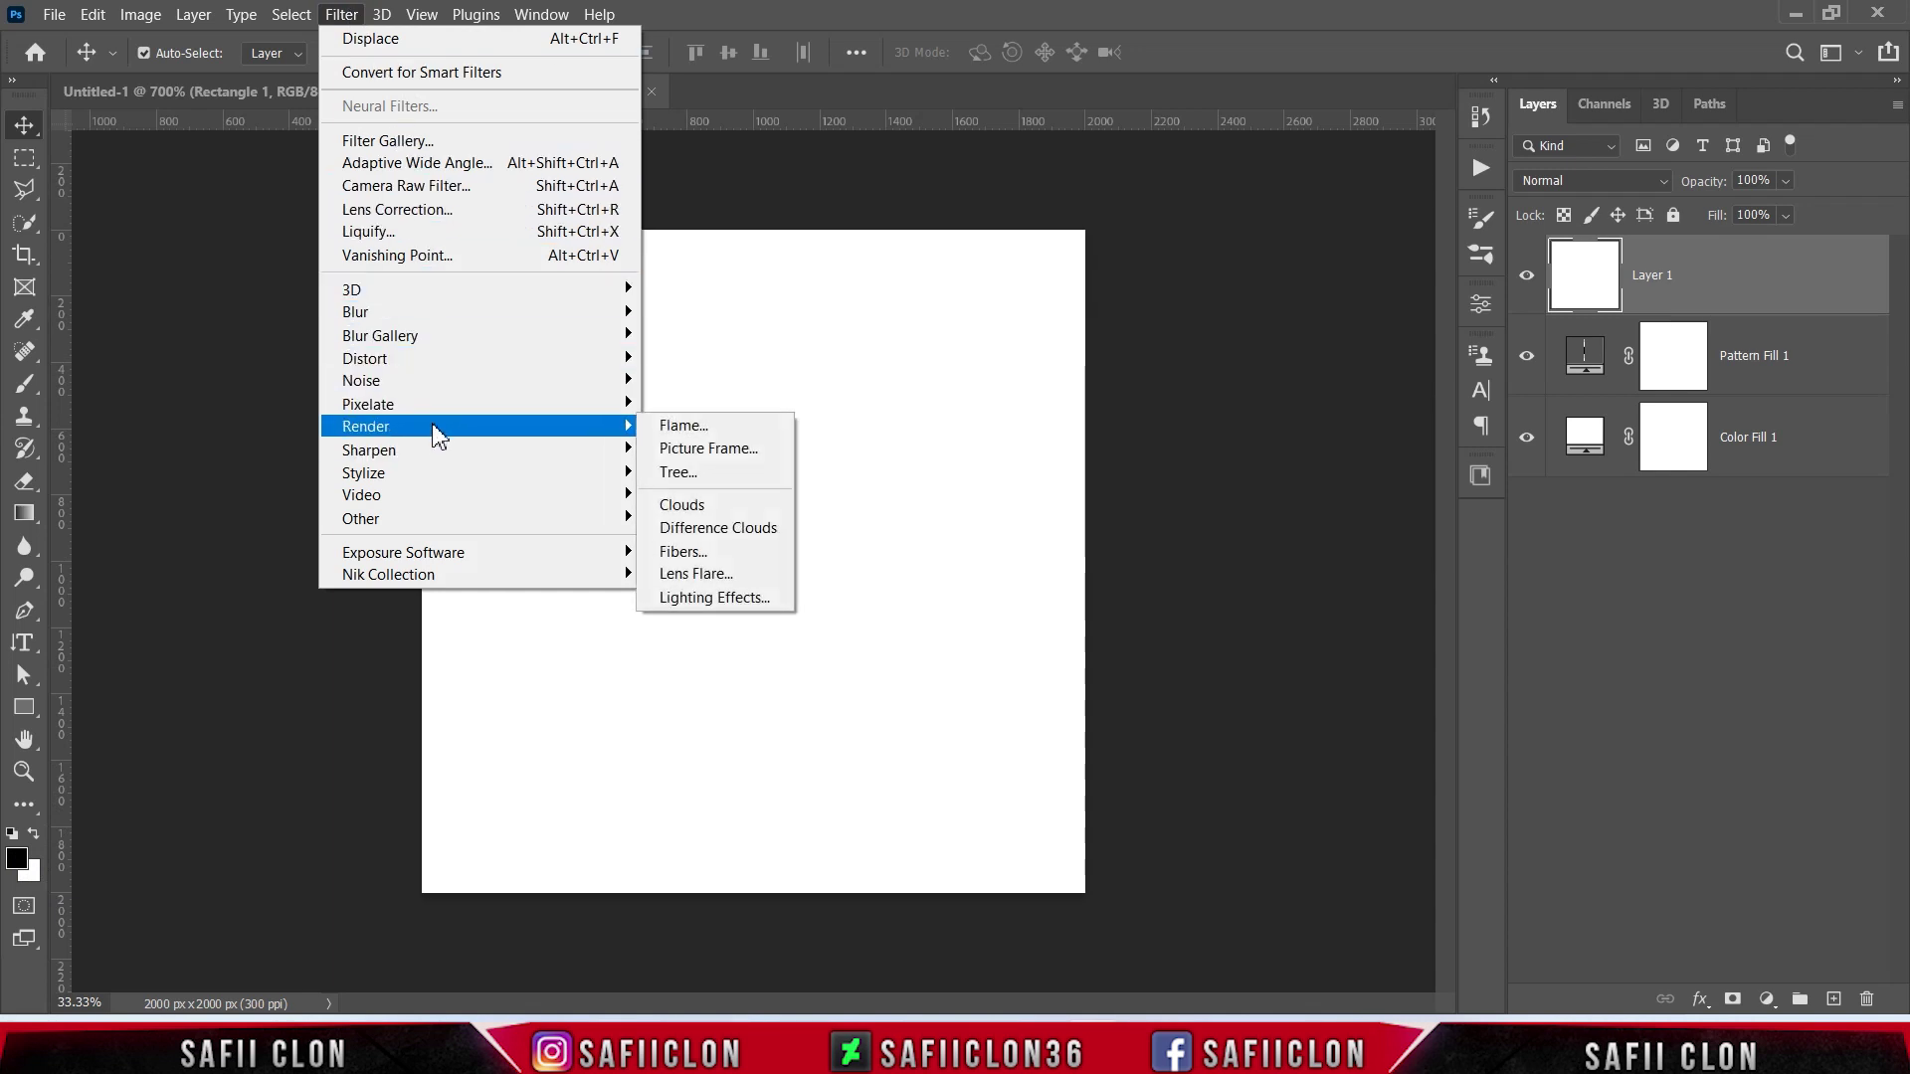
{"action": "left_click", "coordinate": [737, 533]}
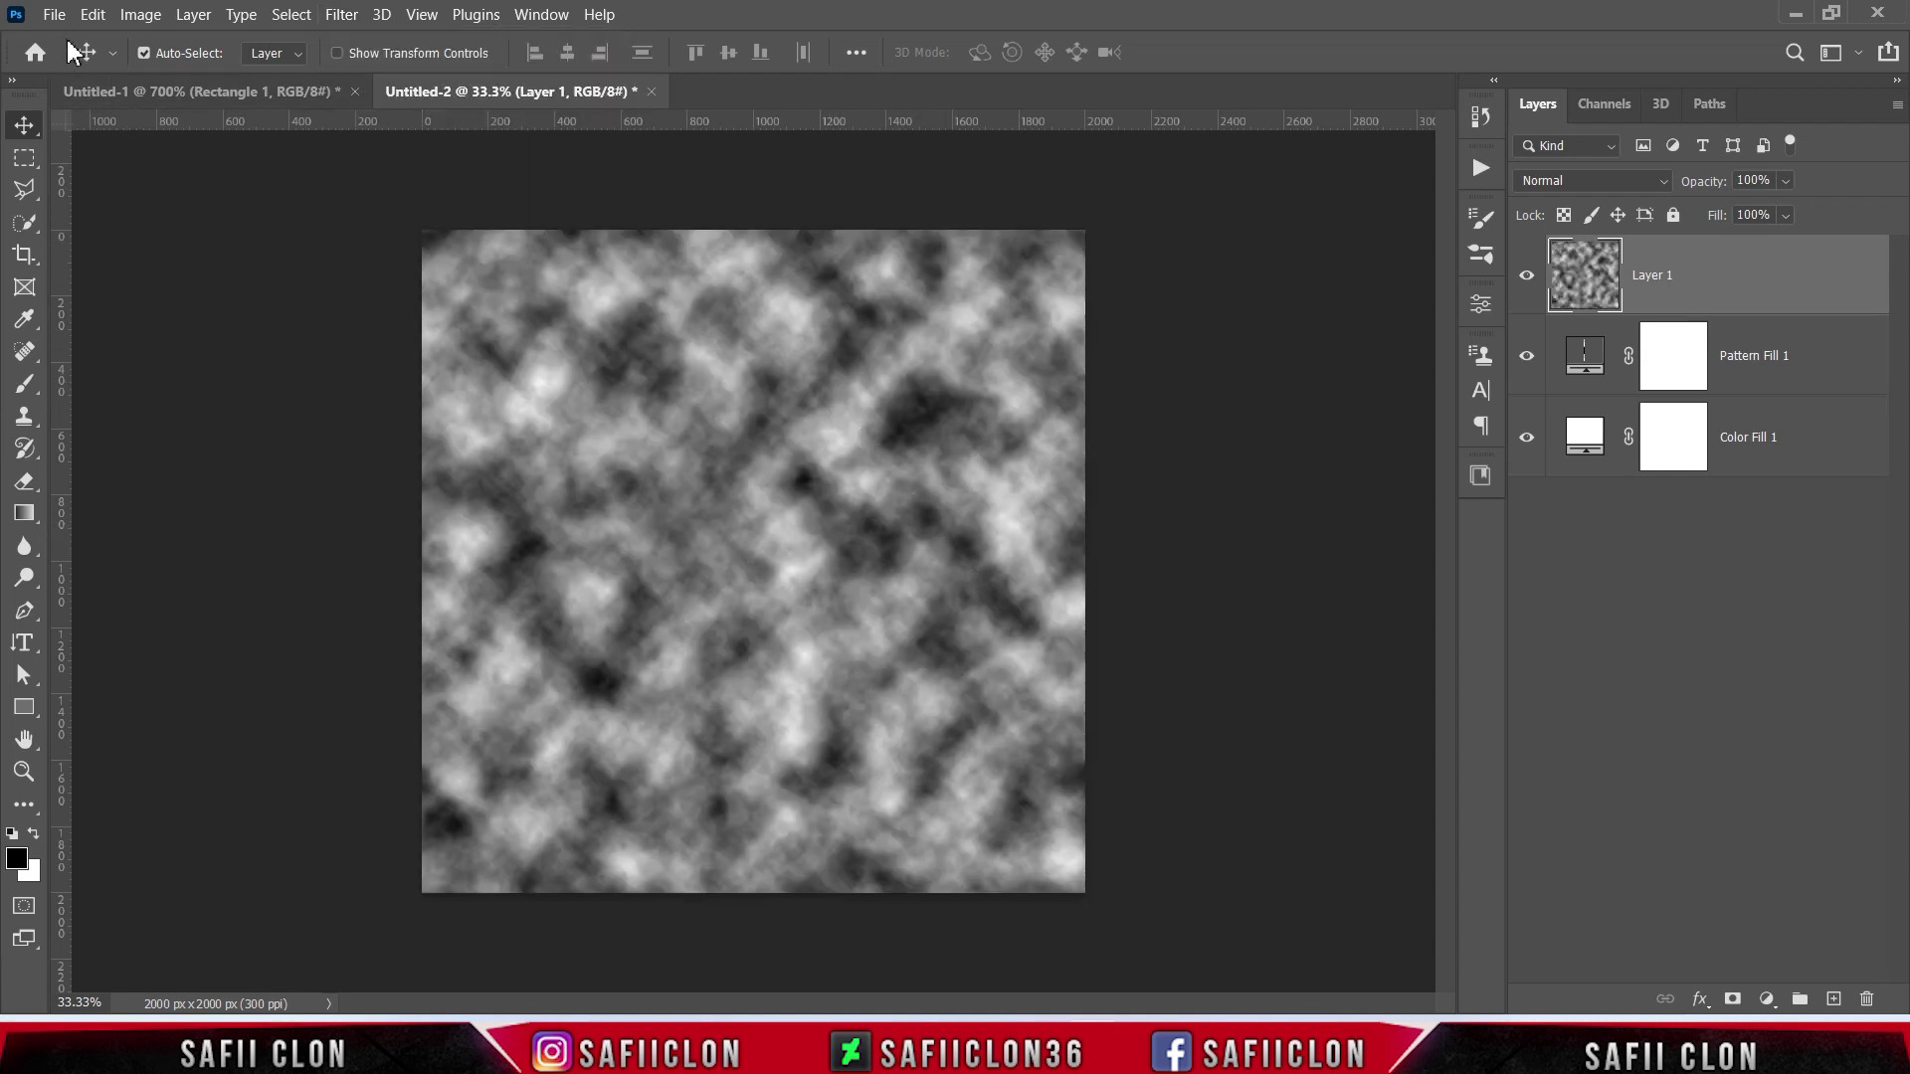
Save the document as TEXTURE in Photoshop PSD format in the Linee folder, with Maximize Compatibility on.
{"action": "left_click", "coordinate": [53, 14]}
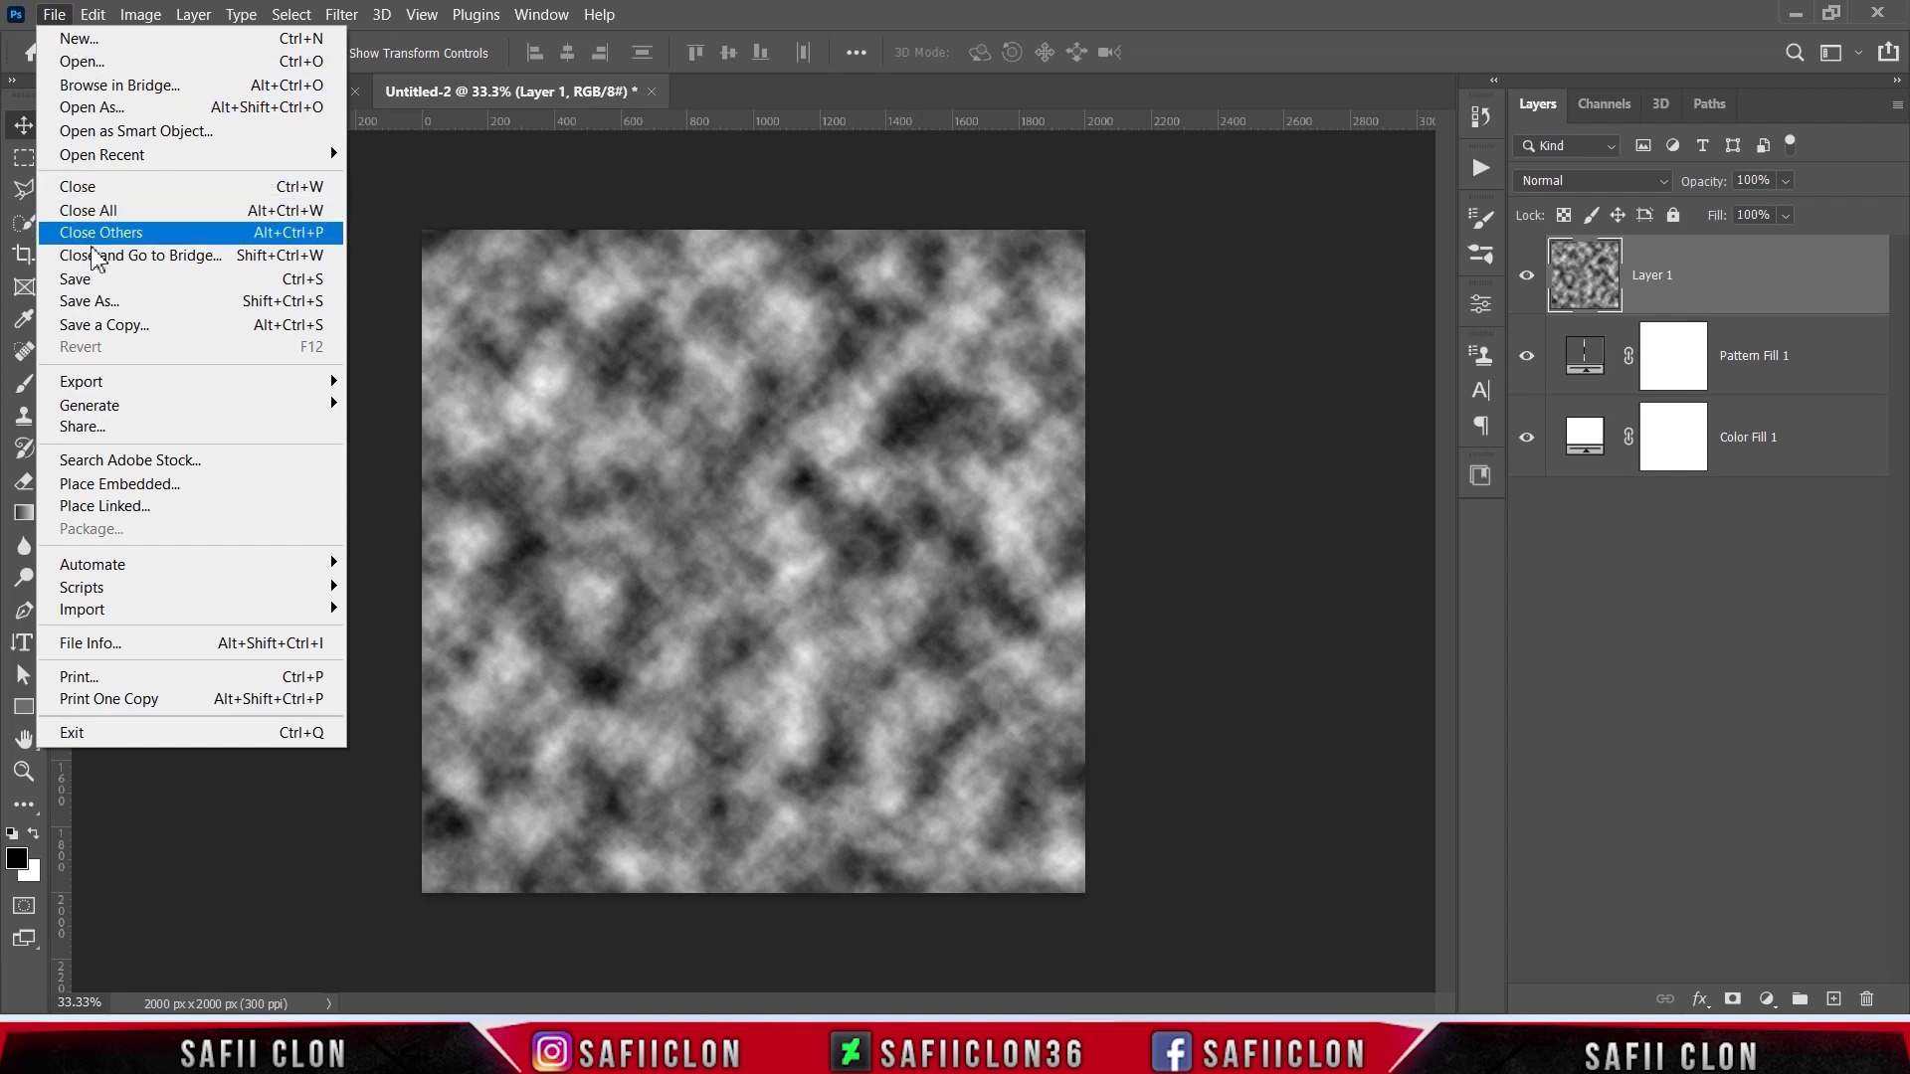
{"action": "left_click", "coordinate": [104, 302]}
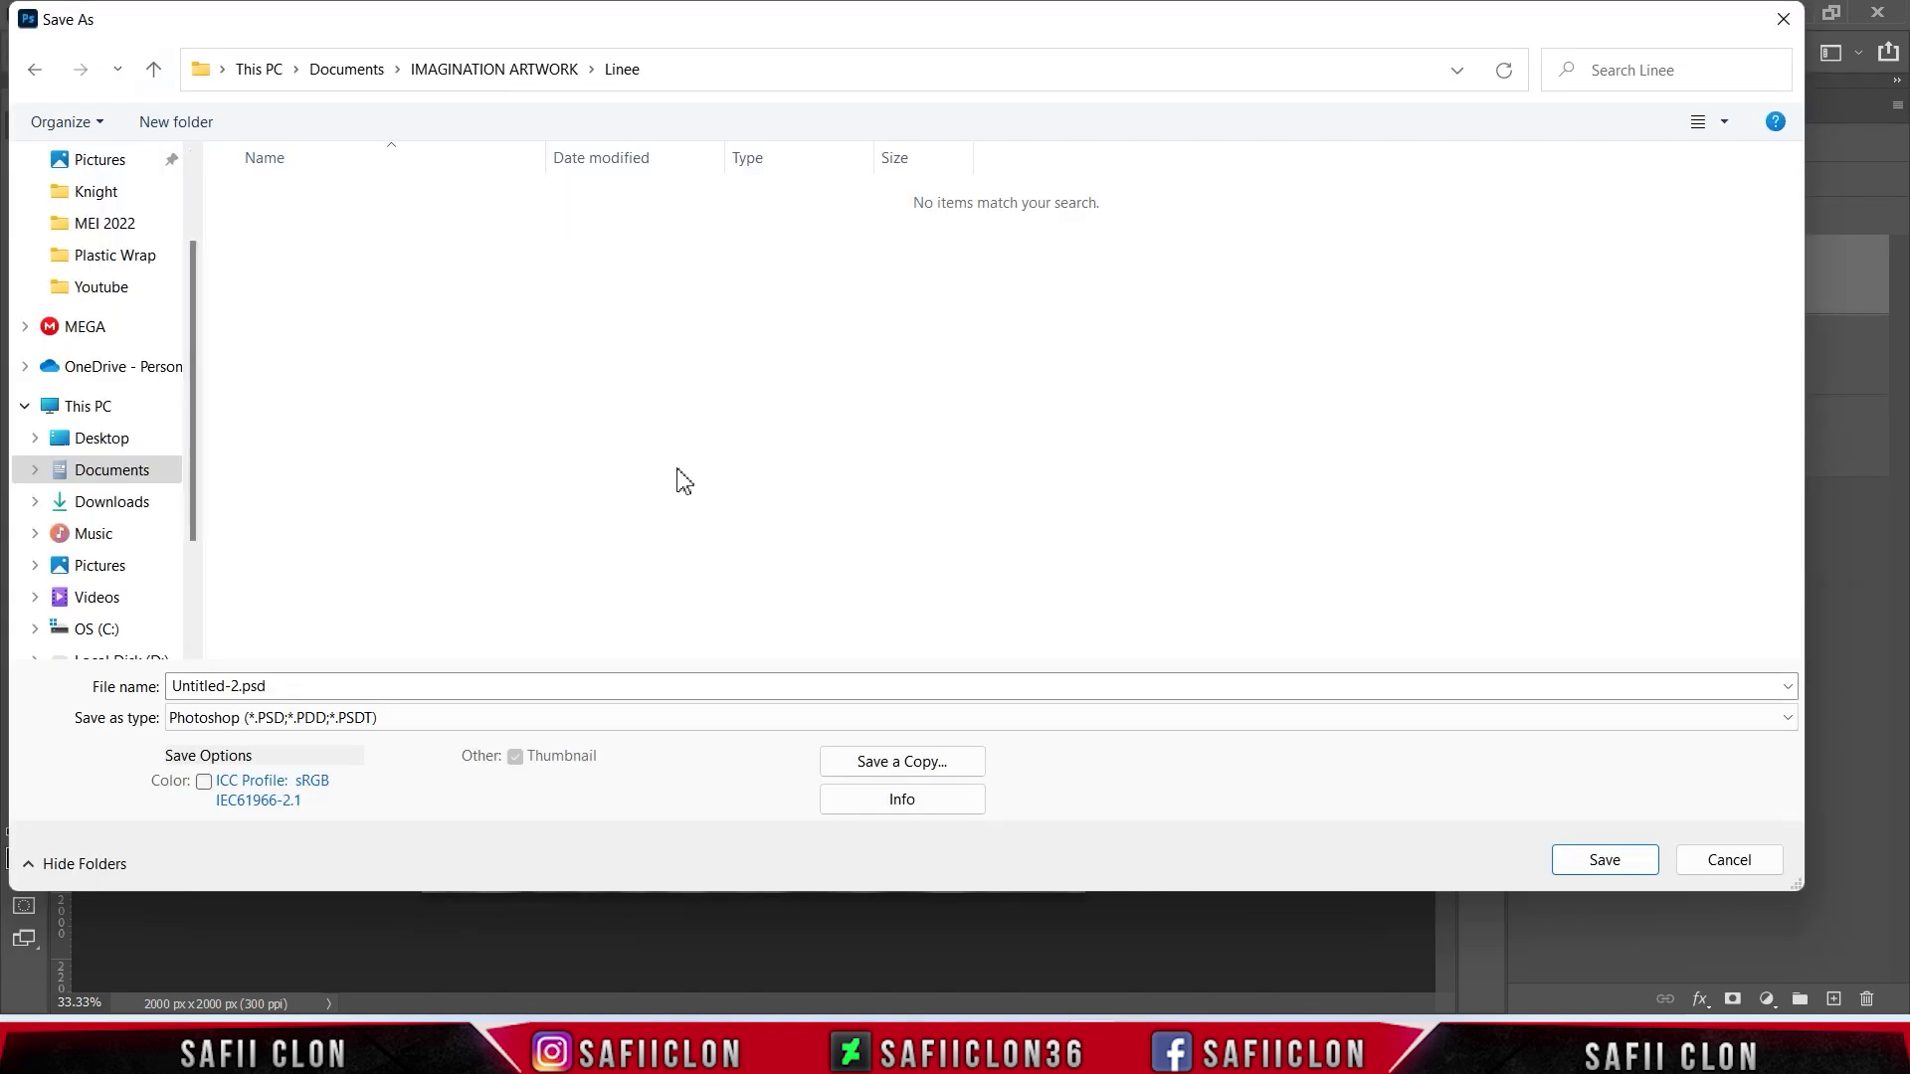
{"action": "left_click", "coordinate": [338, 687]}
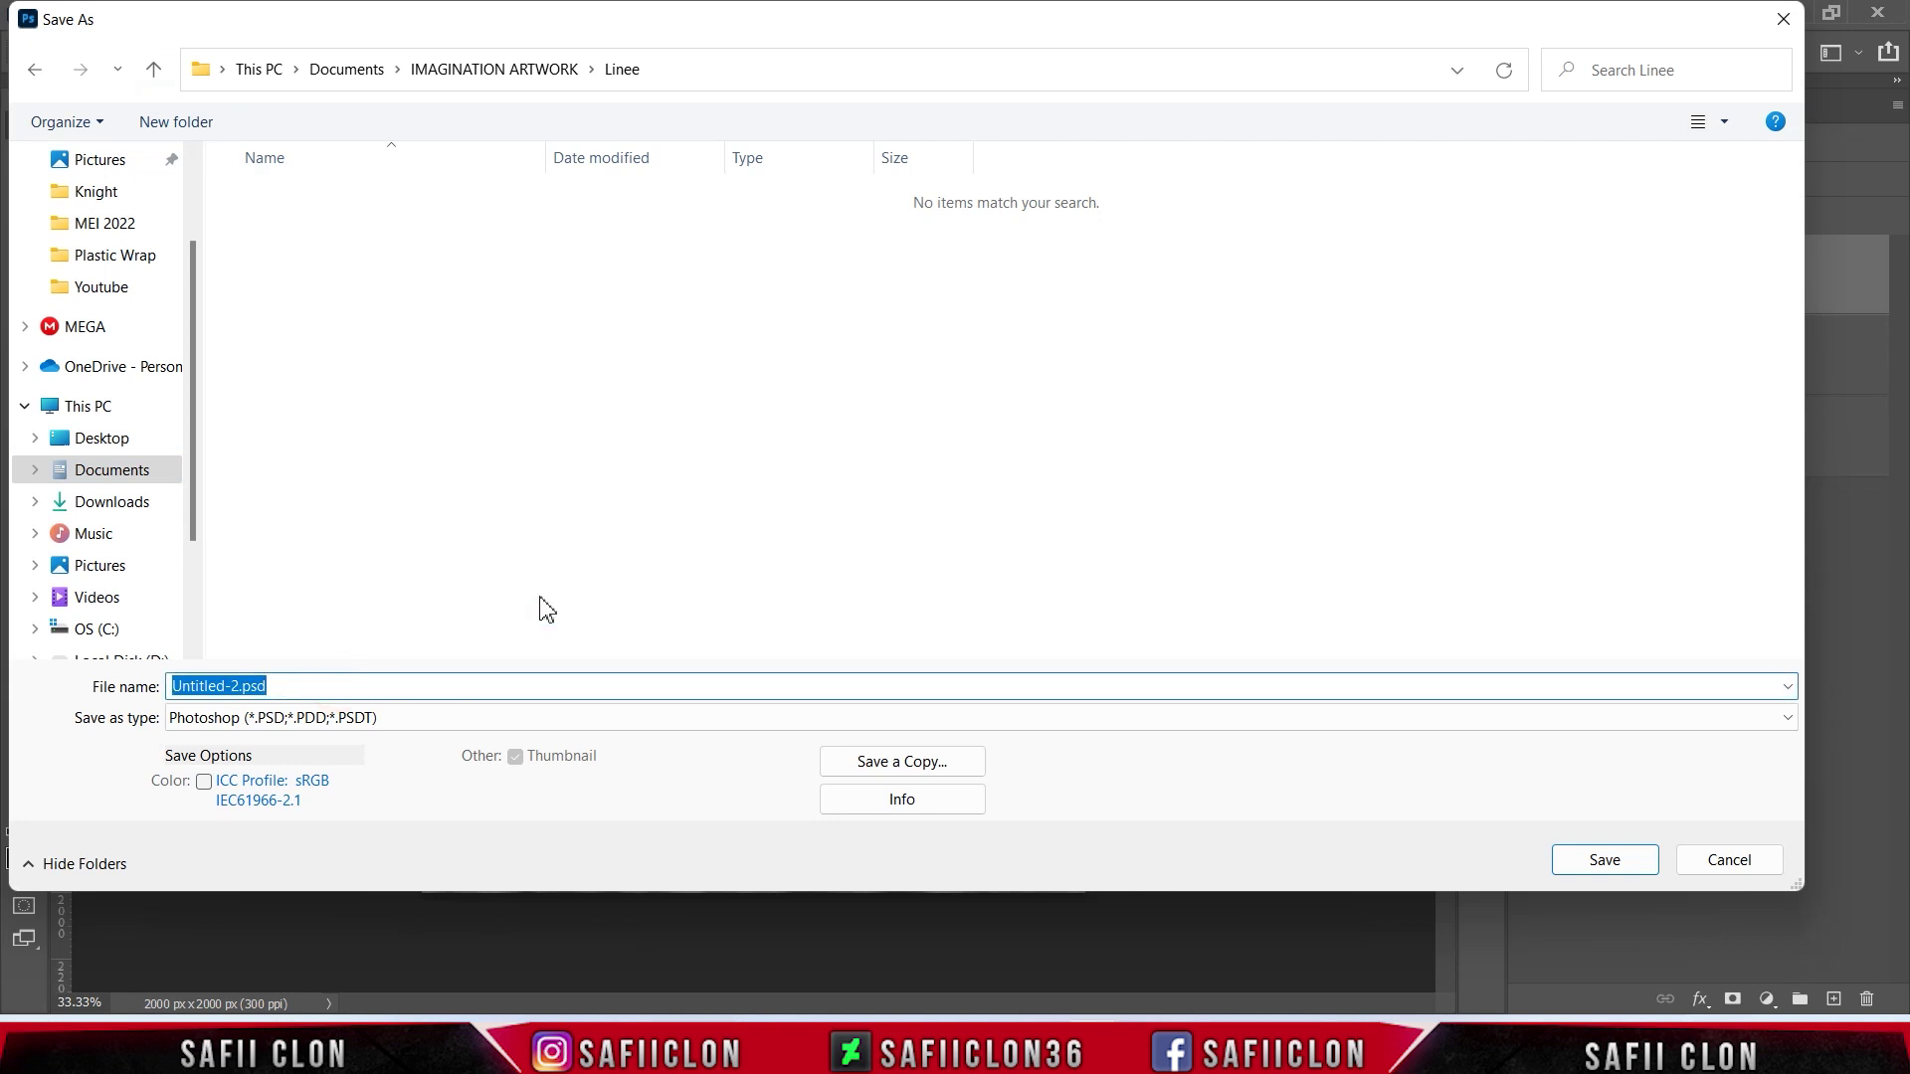
{"action": "type", "text": "TEXTURE"}
{"action": "left_click", "coordinate": [364, 714]}
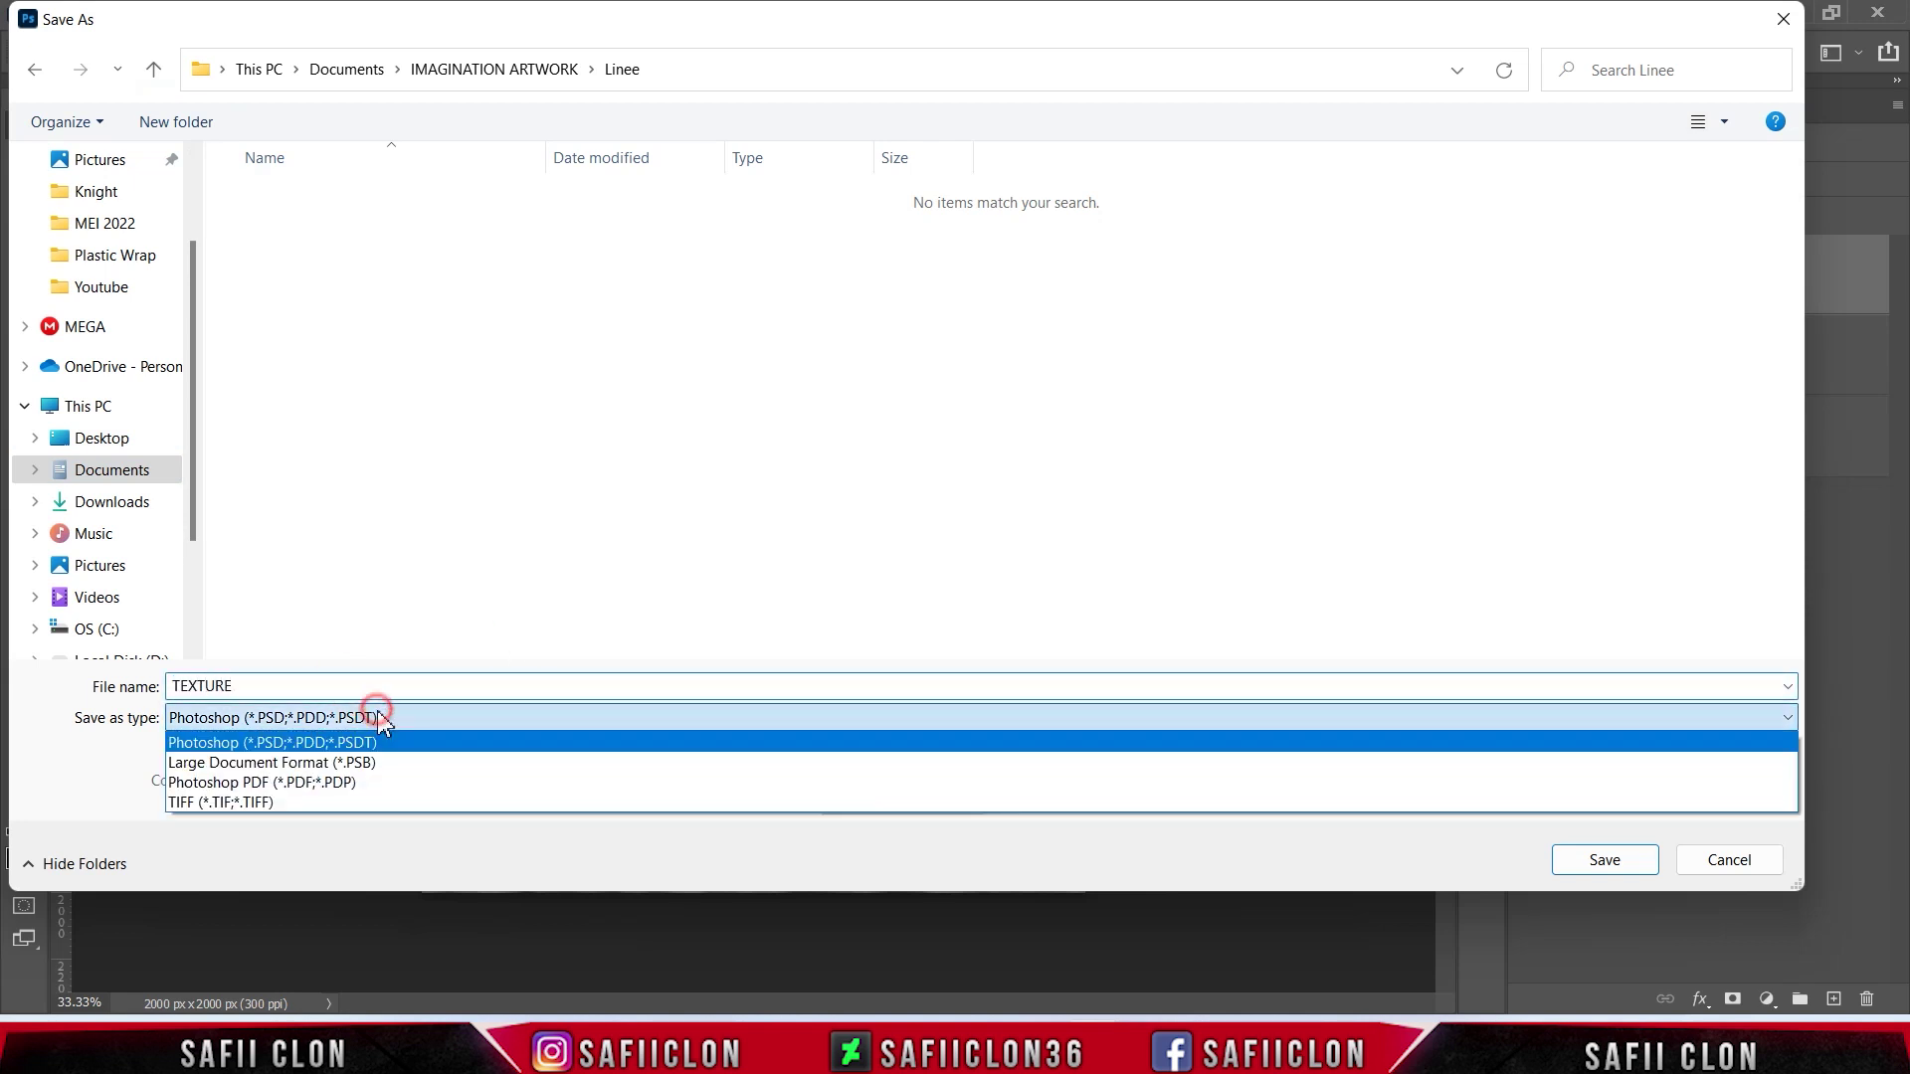
{"action": "left_click", "coordinate": [310, 744]}
{"action": "left_click", "coordinate": [1600, 861]}
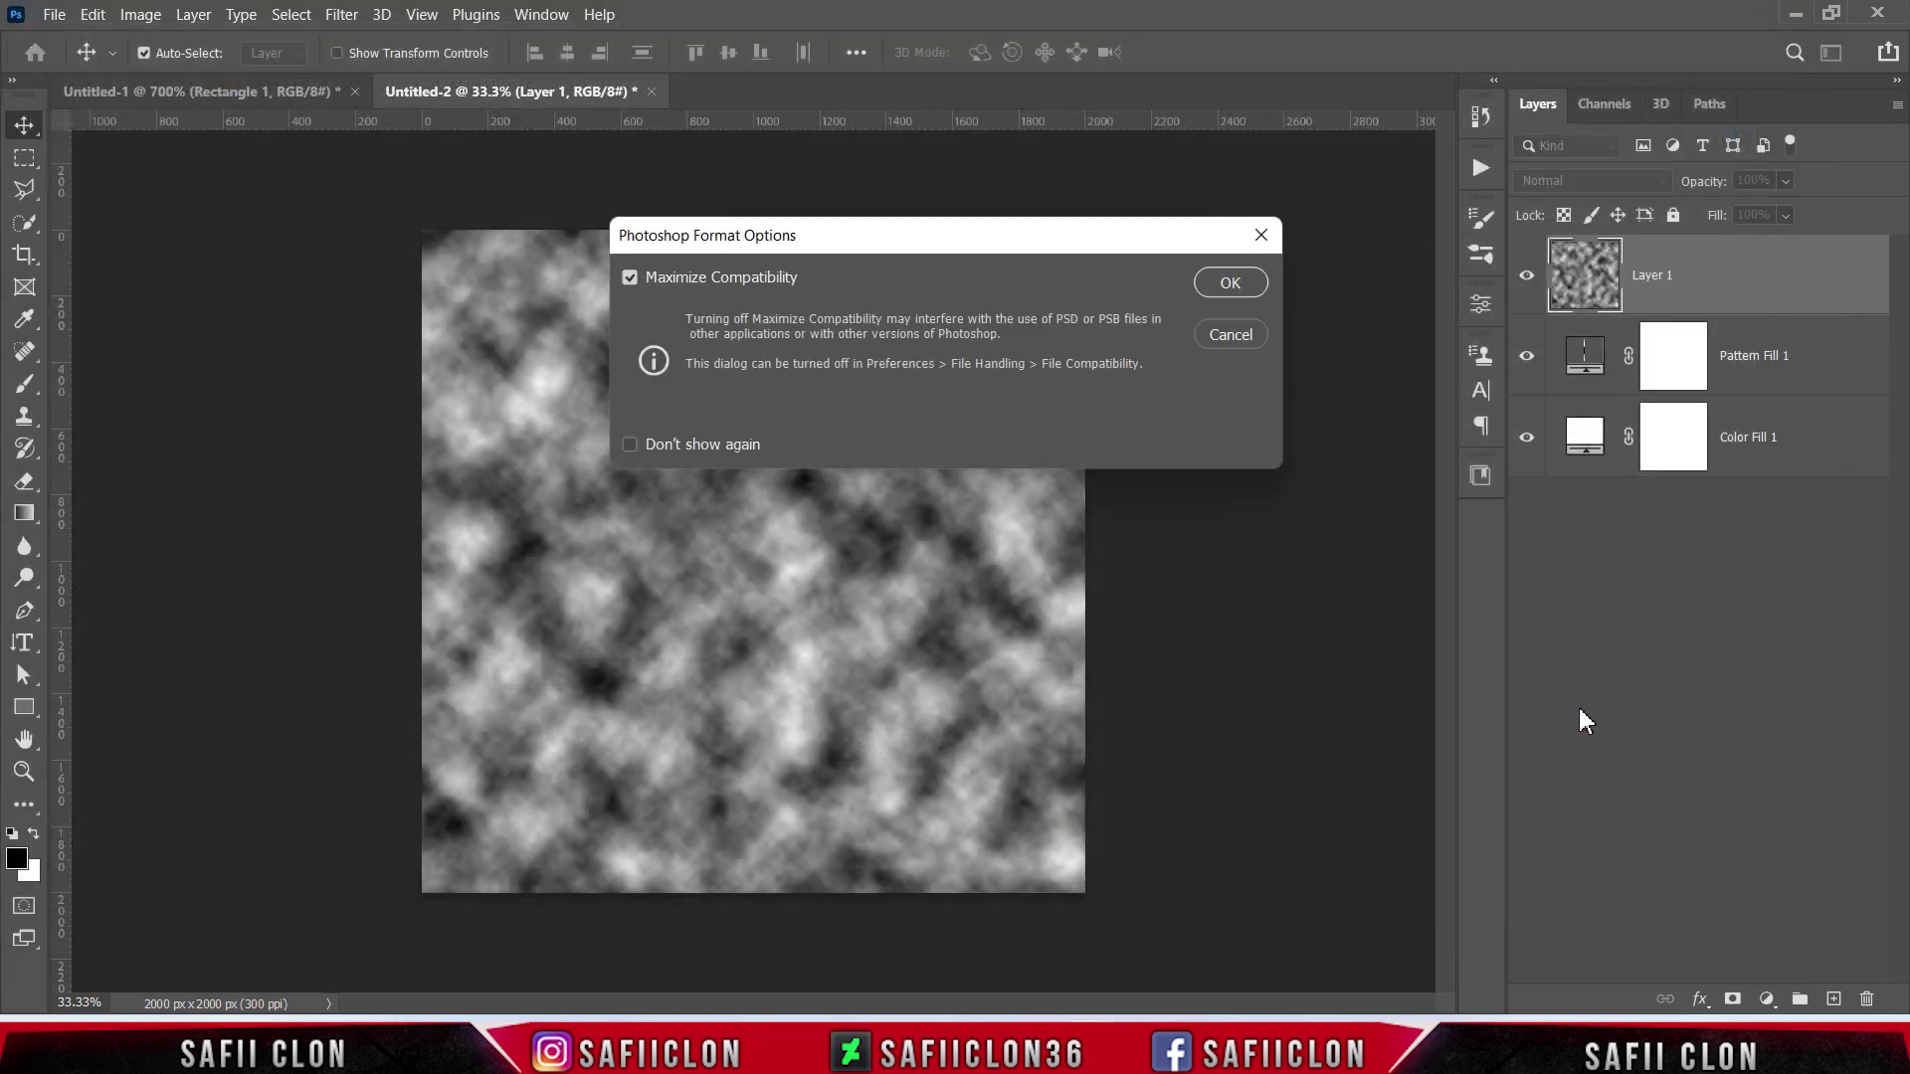
{"action": "left_click", "coordinate": [1228, 286]}
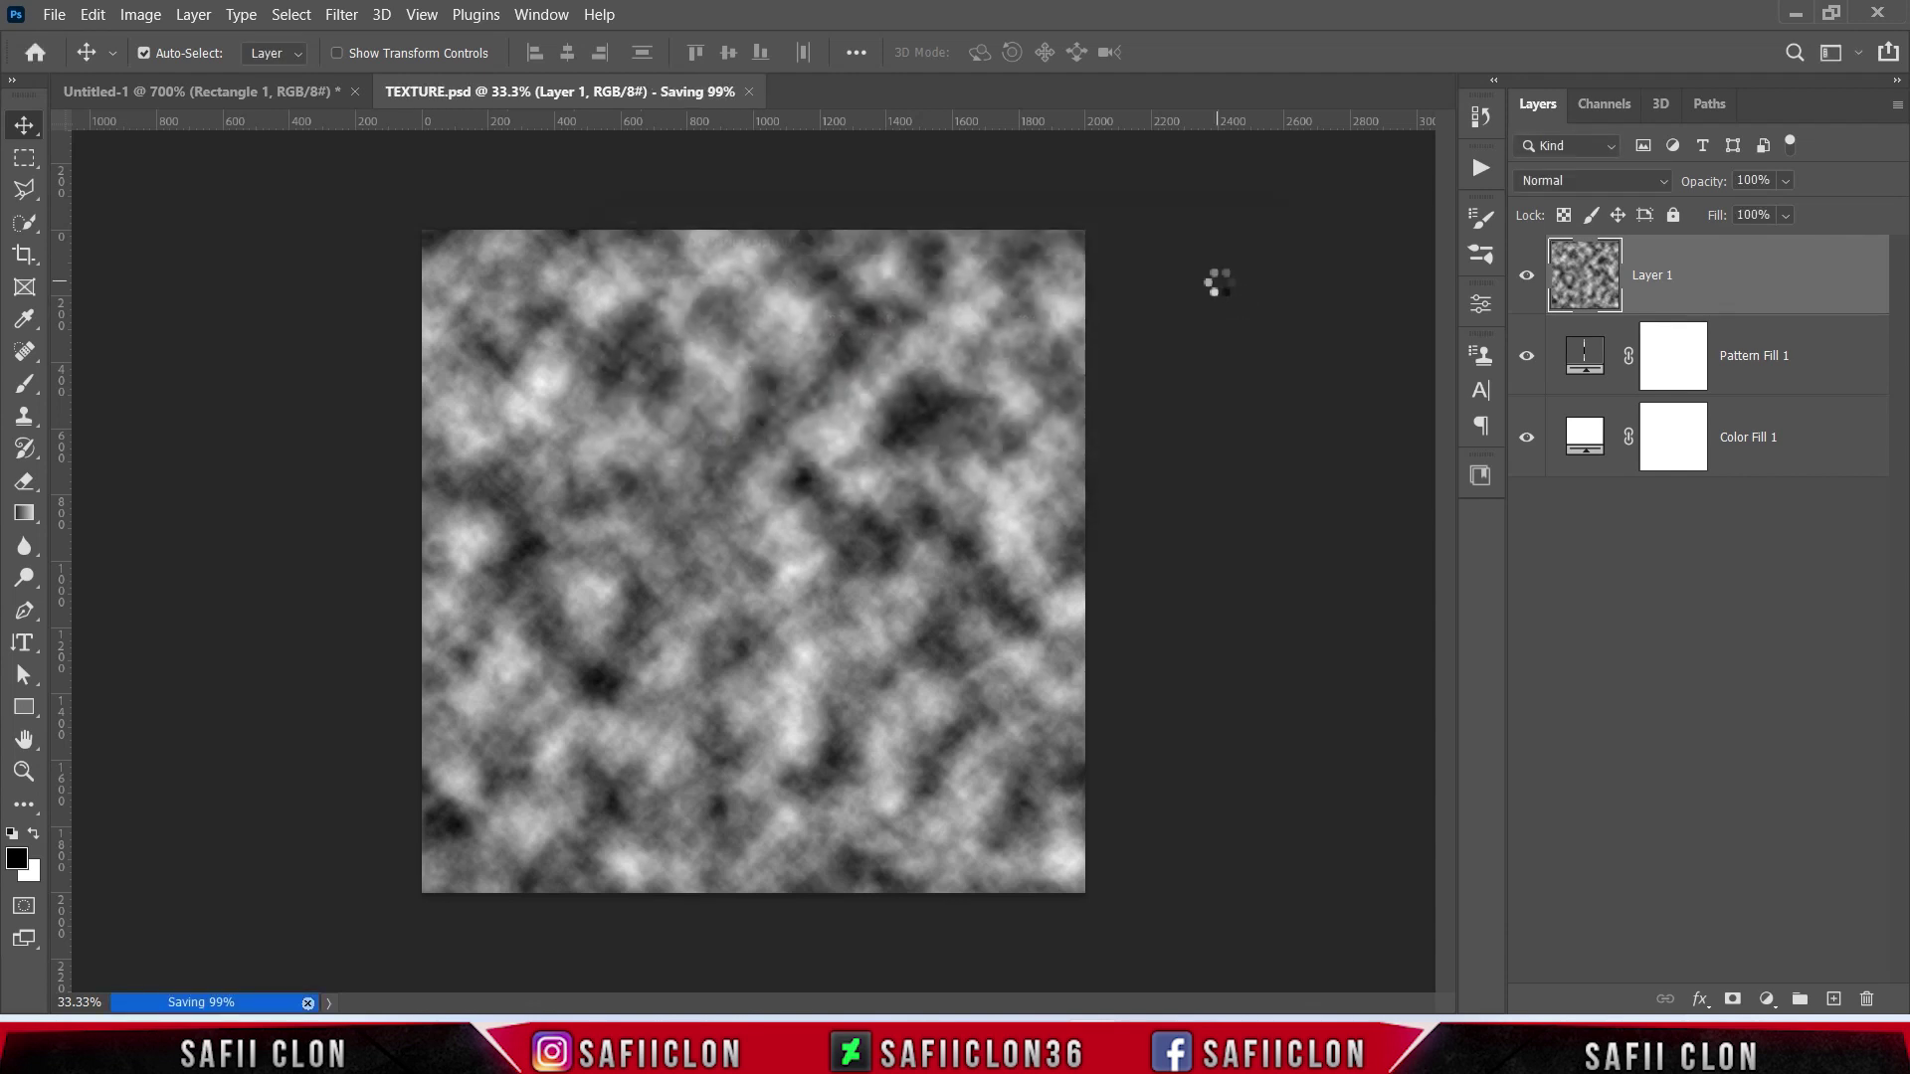
Hide the clouds layer and convert the pattern fill layer to a Smart Object.
{"action": "left_click", "coordinate": [1527, 279]}
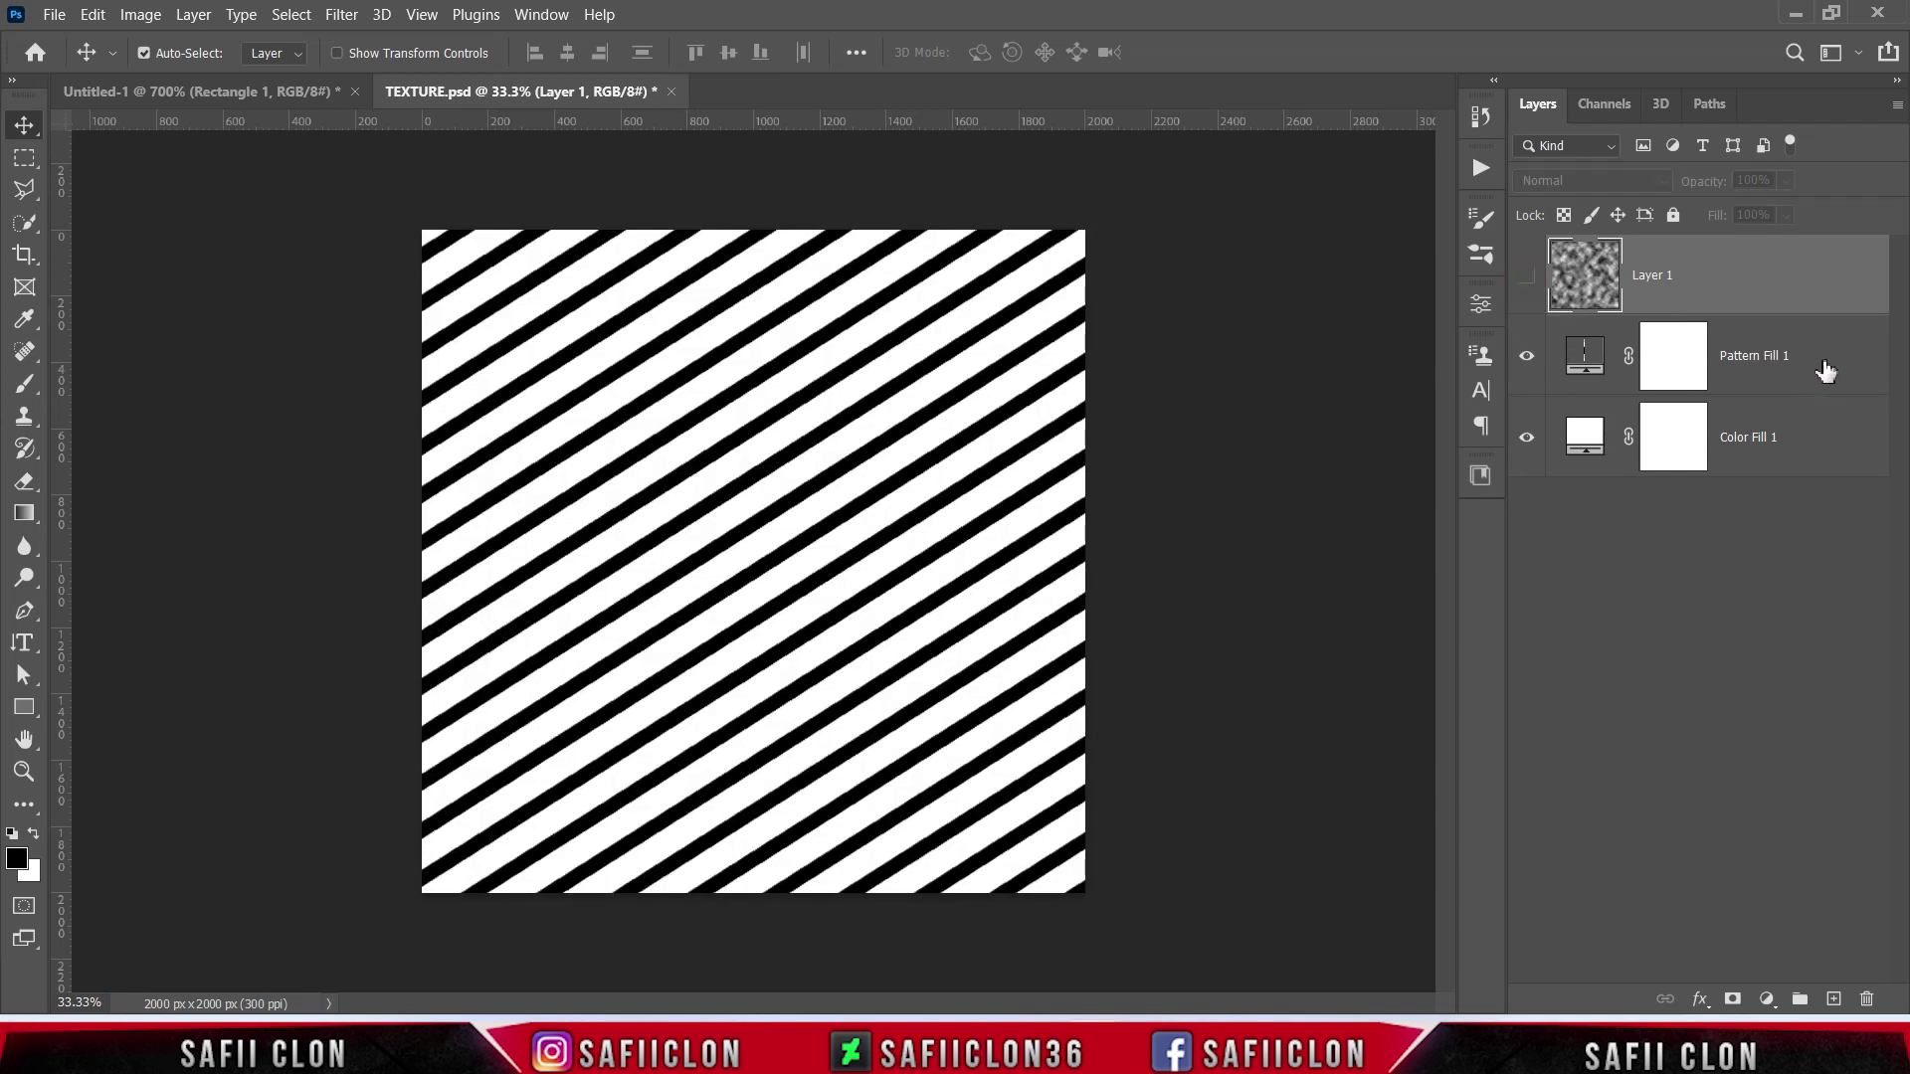
{"action": "left_click", "coordinate": [1826, 371]}
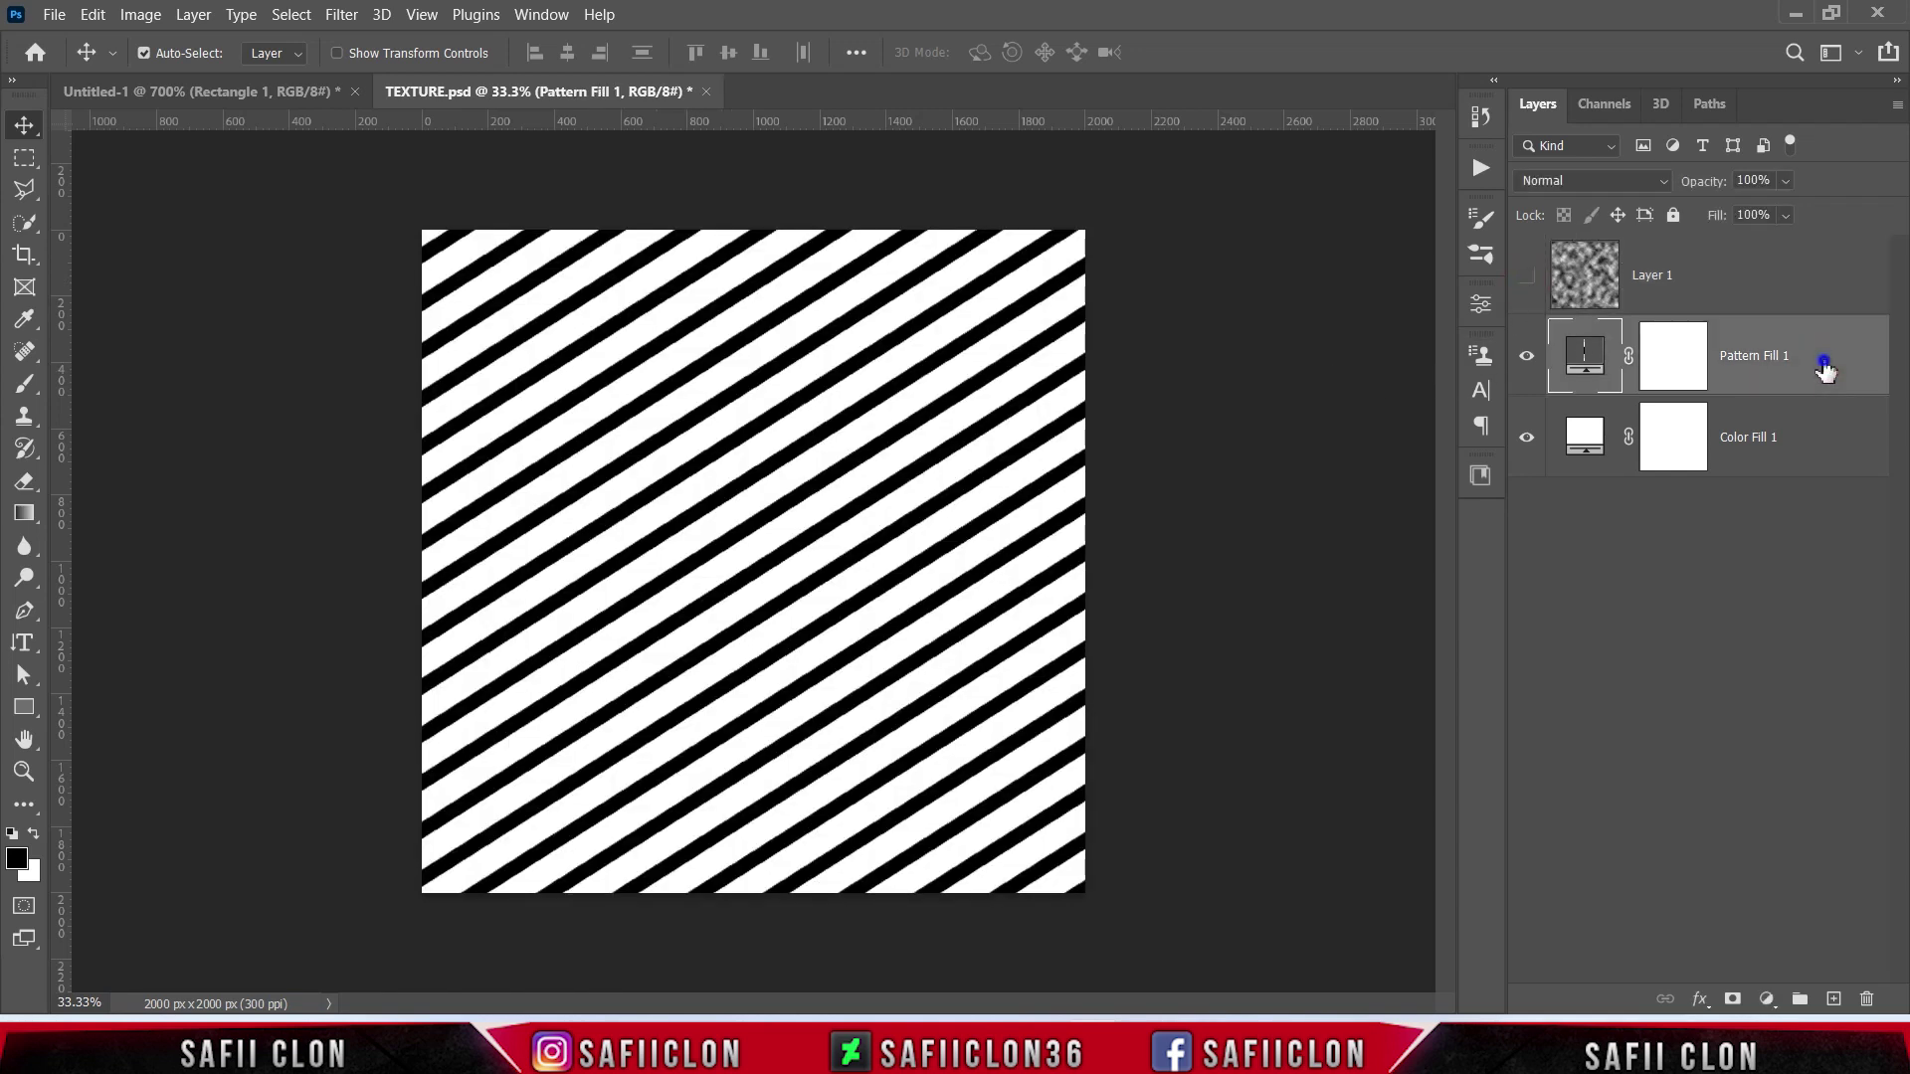
{"action": "right_click", "coordinate": [1827, 371]}
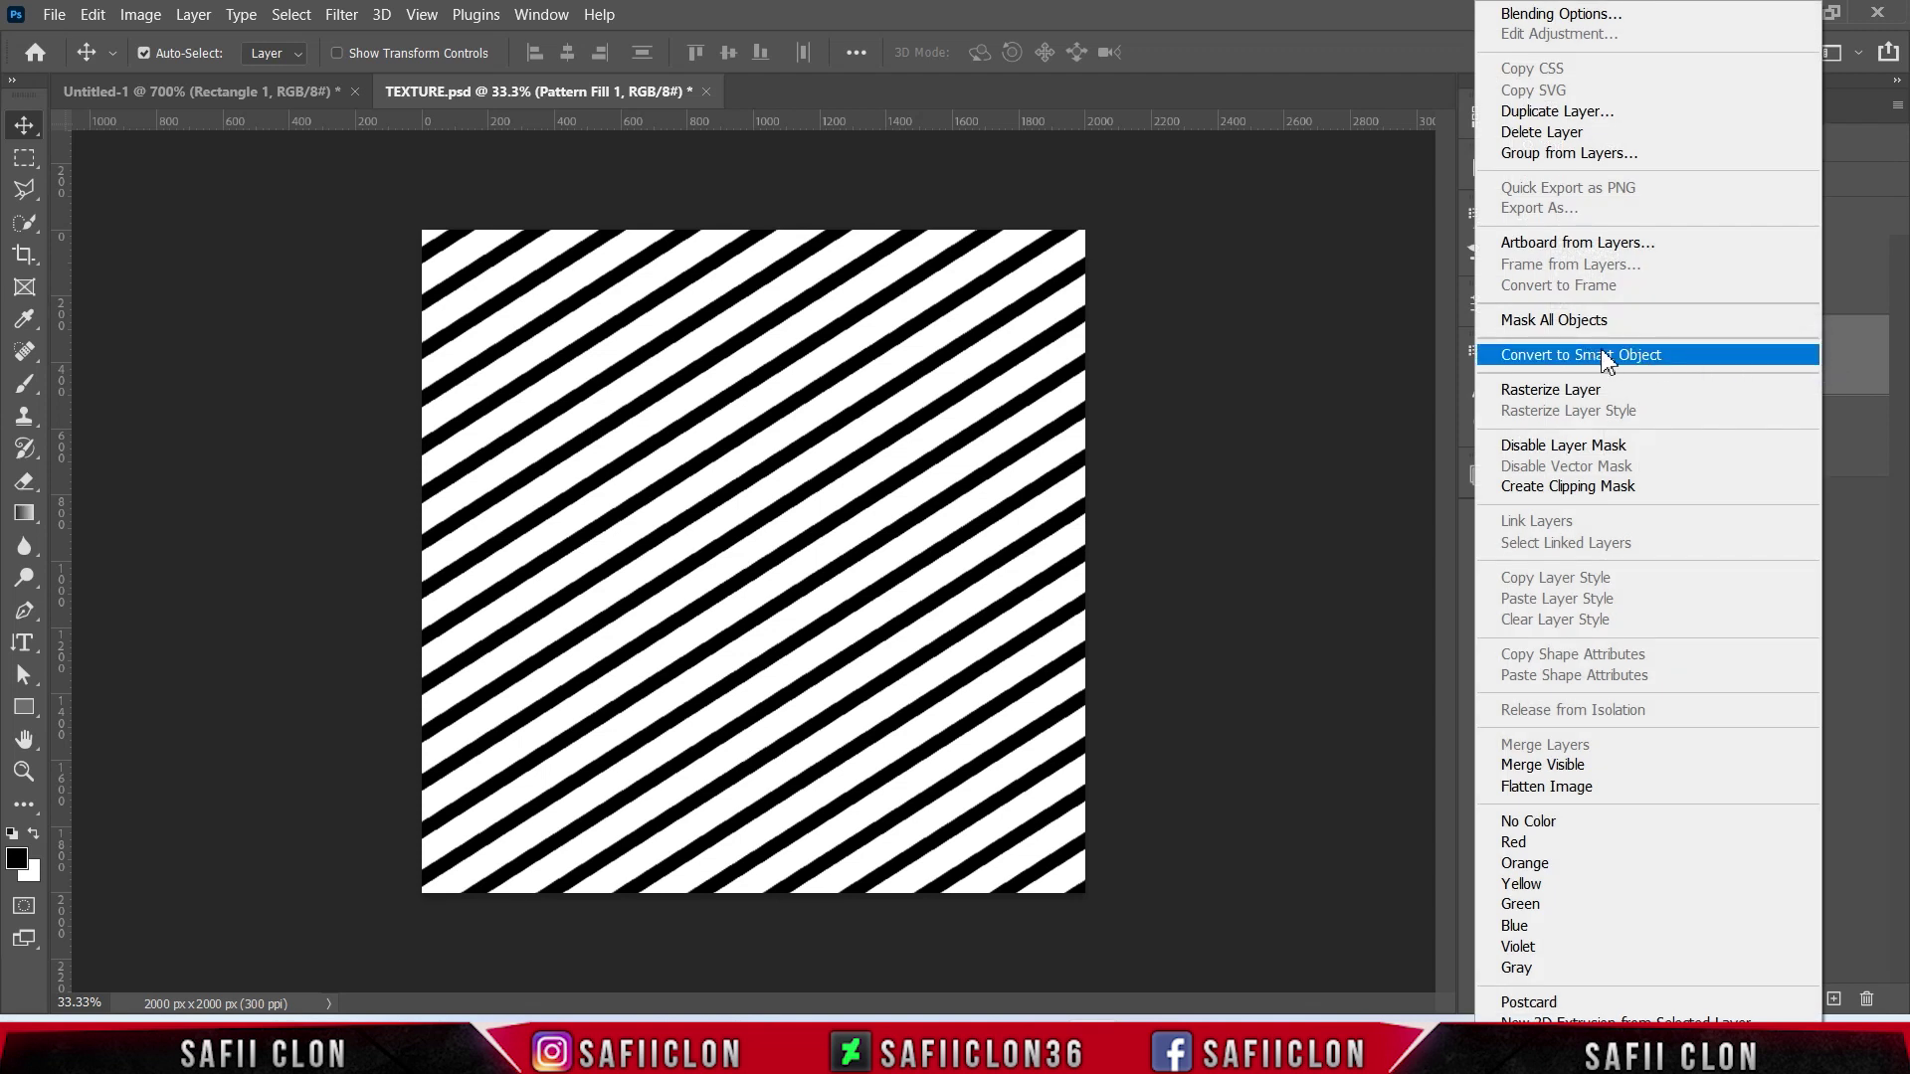
{"action": "left_click", "coordinate": [1651, 360]}
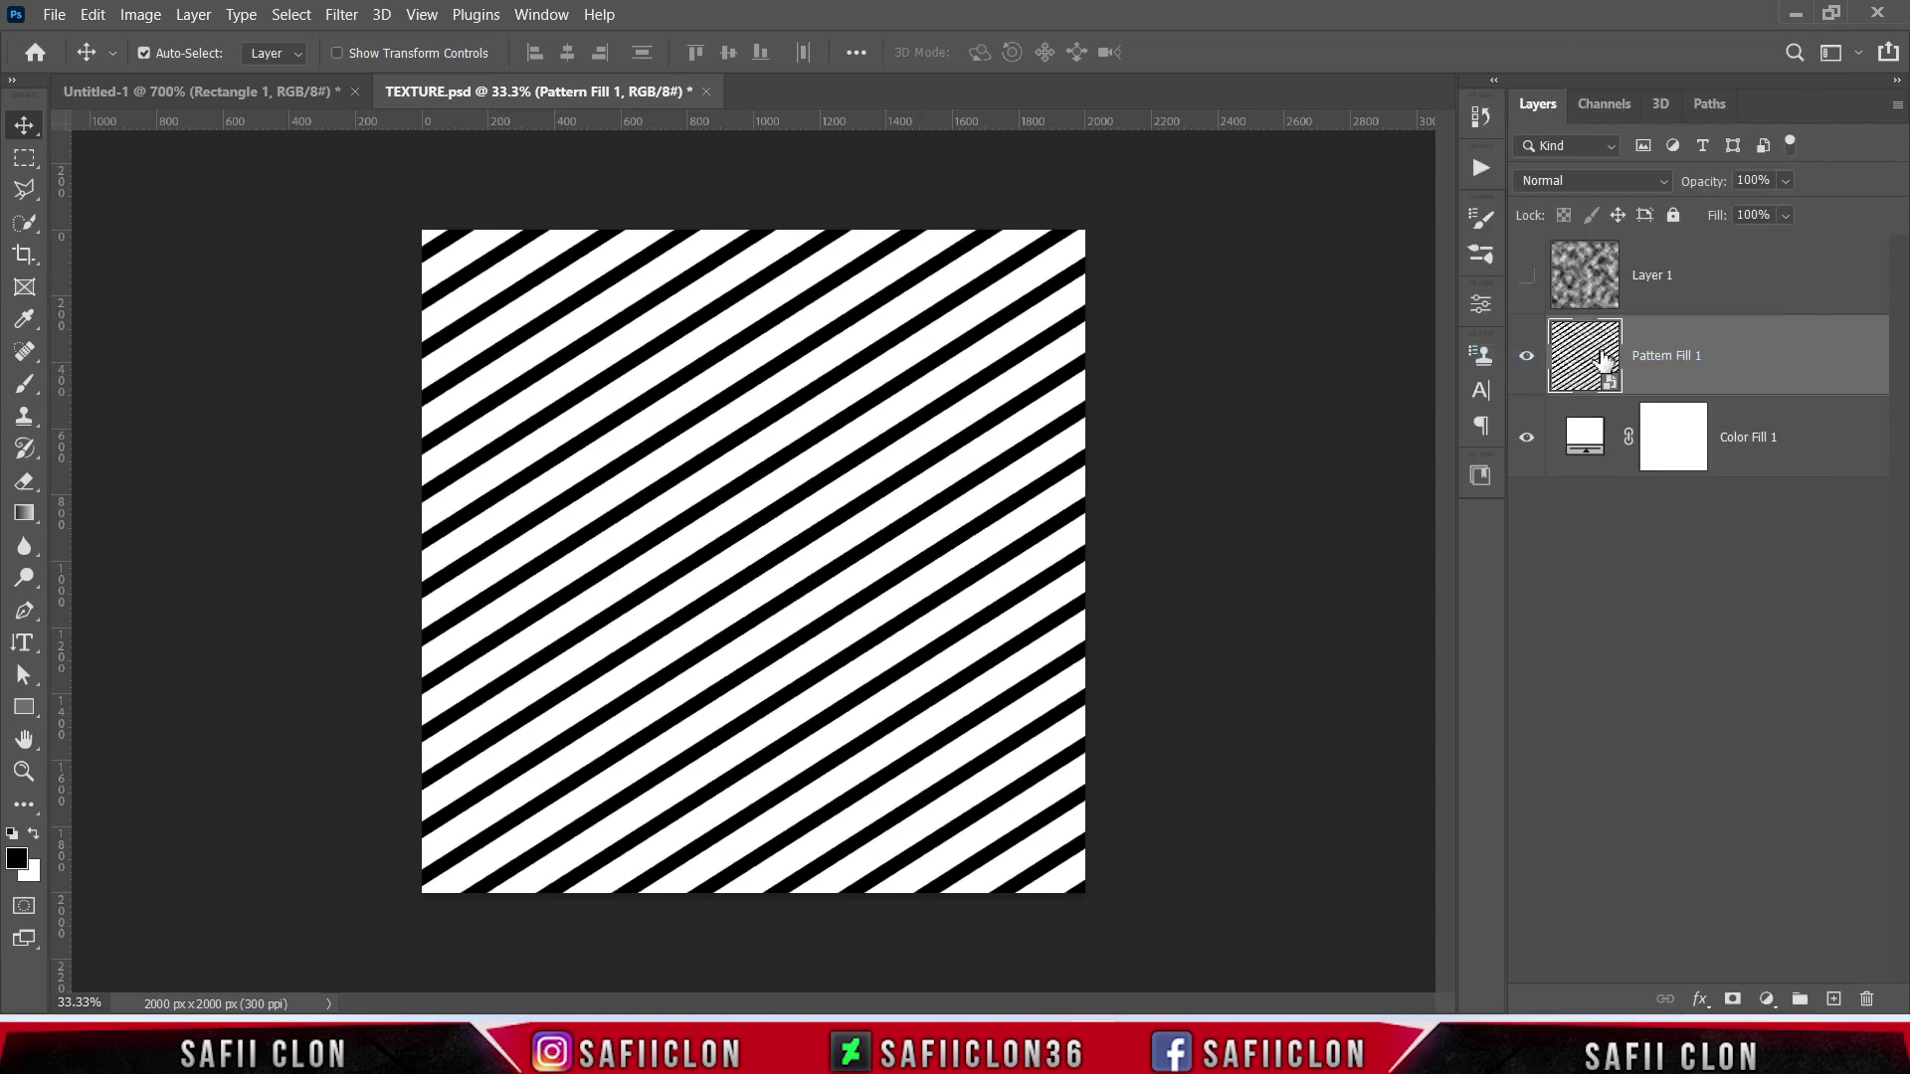
Displace the stripes by 30 horizontally and vertically, with Stretch To Fit and Repeat Edge Pixels, using TEXTURE.psd as the displacement map.
{"action": "left_click", "coordinate": [340, 16]}
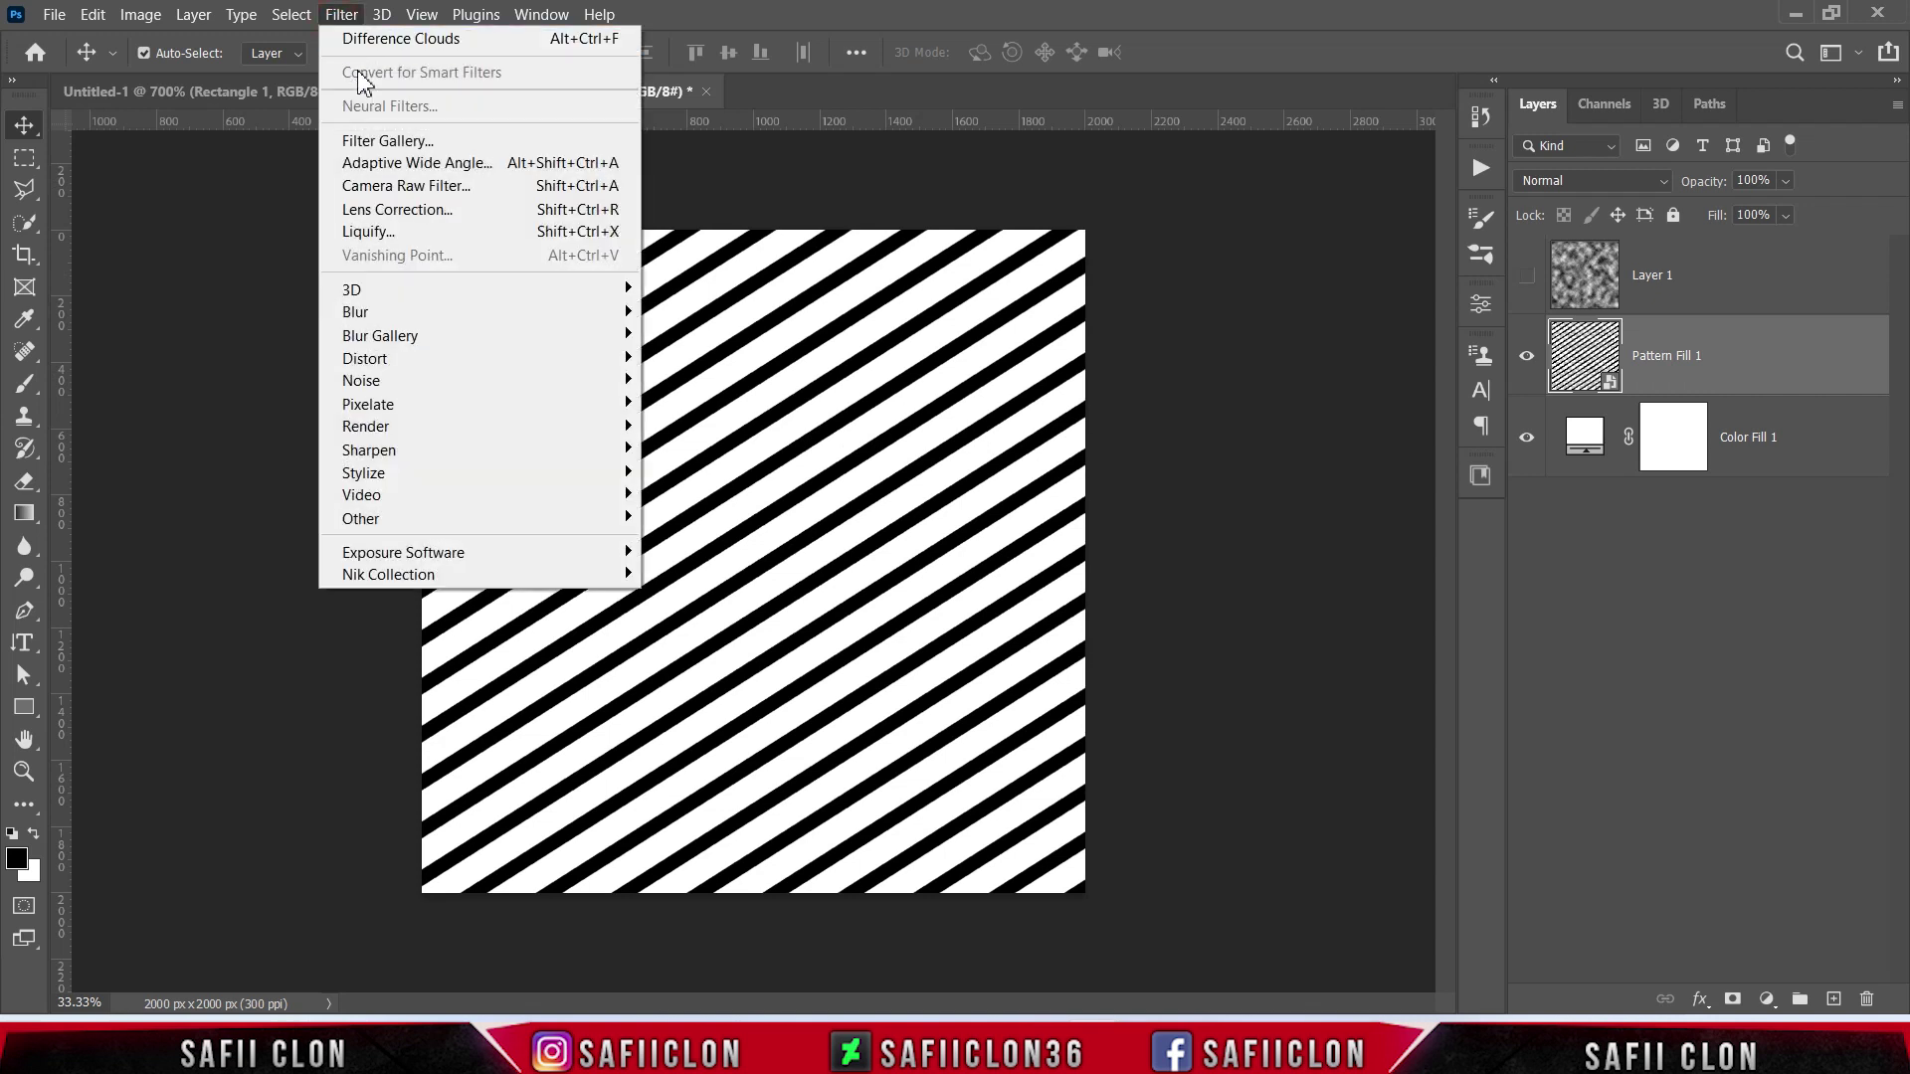
{"action": "mouse_move", "coordinate": [482, 370]}
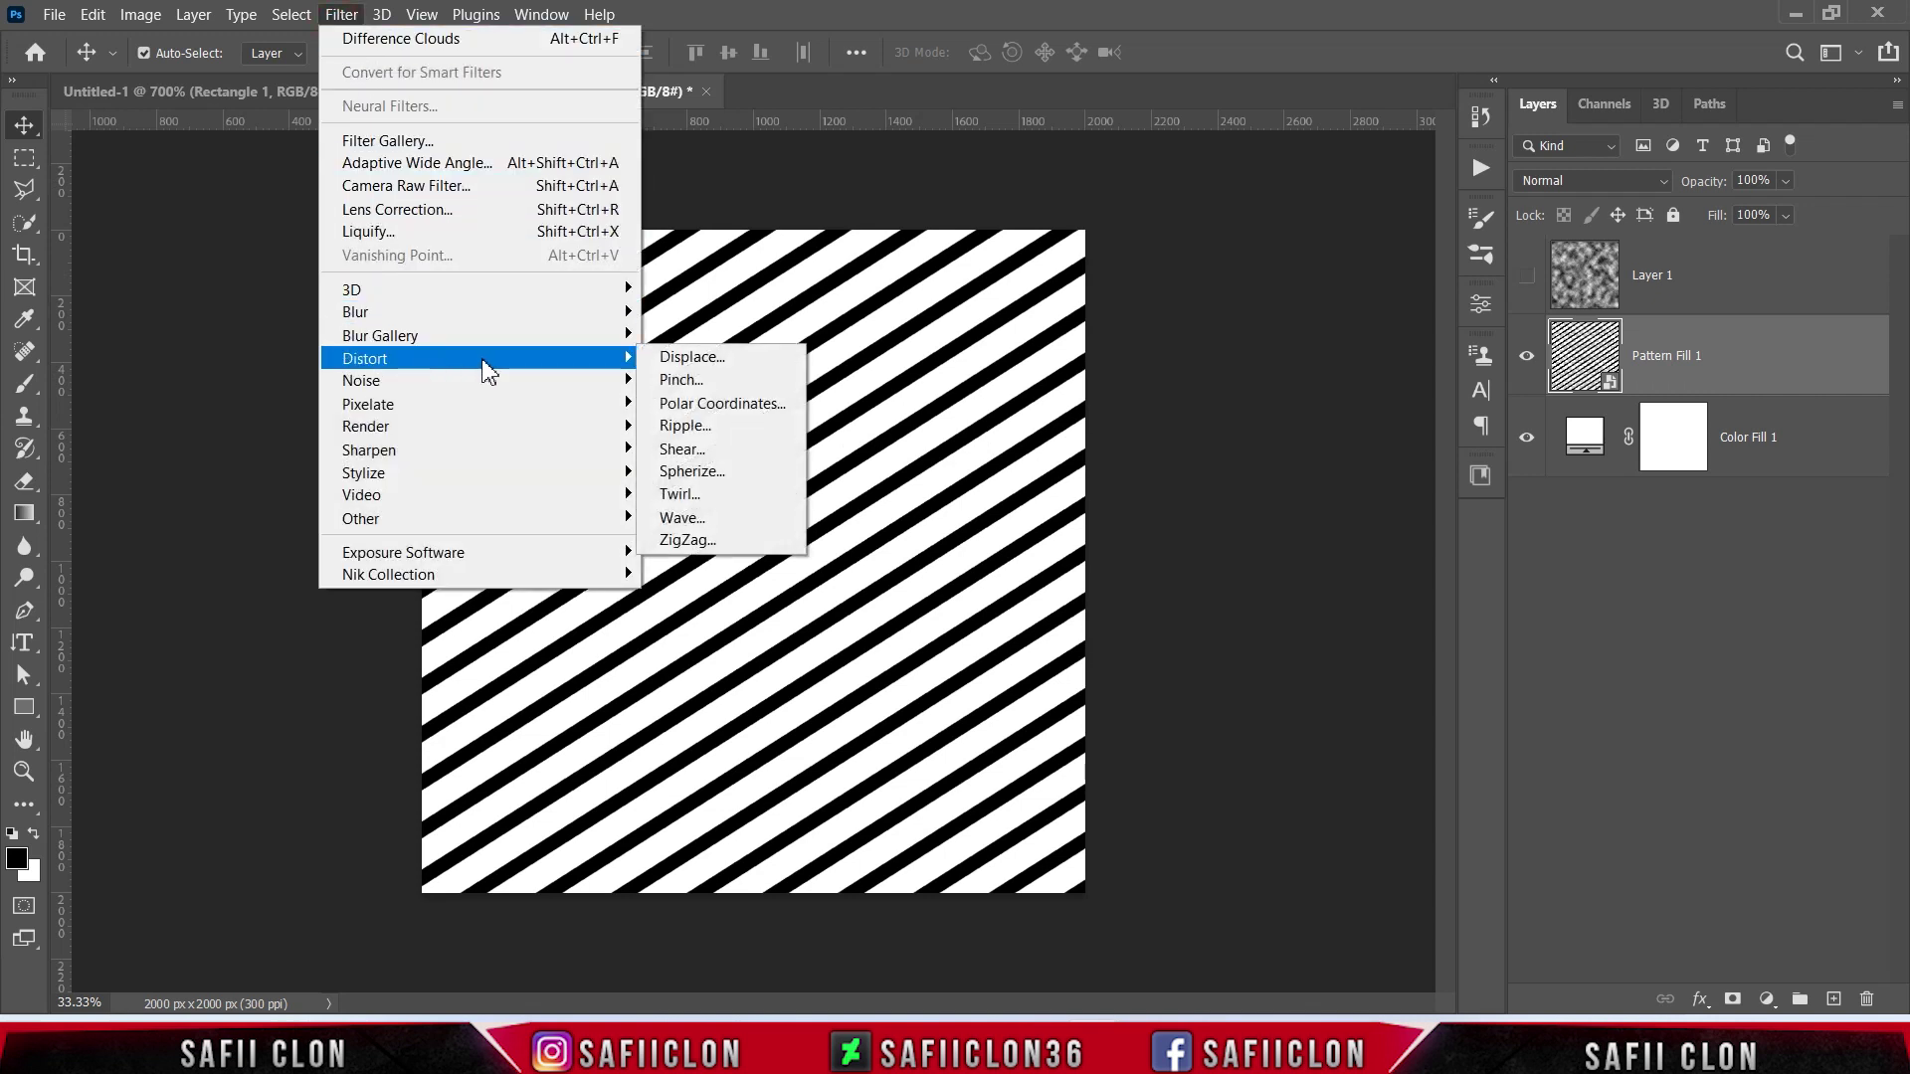
{"action": "left_click", "coordinate": [704, 361]}
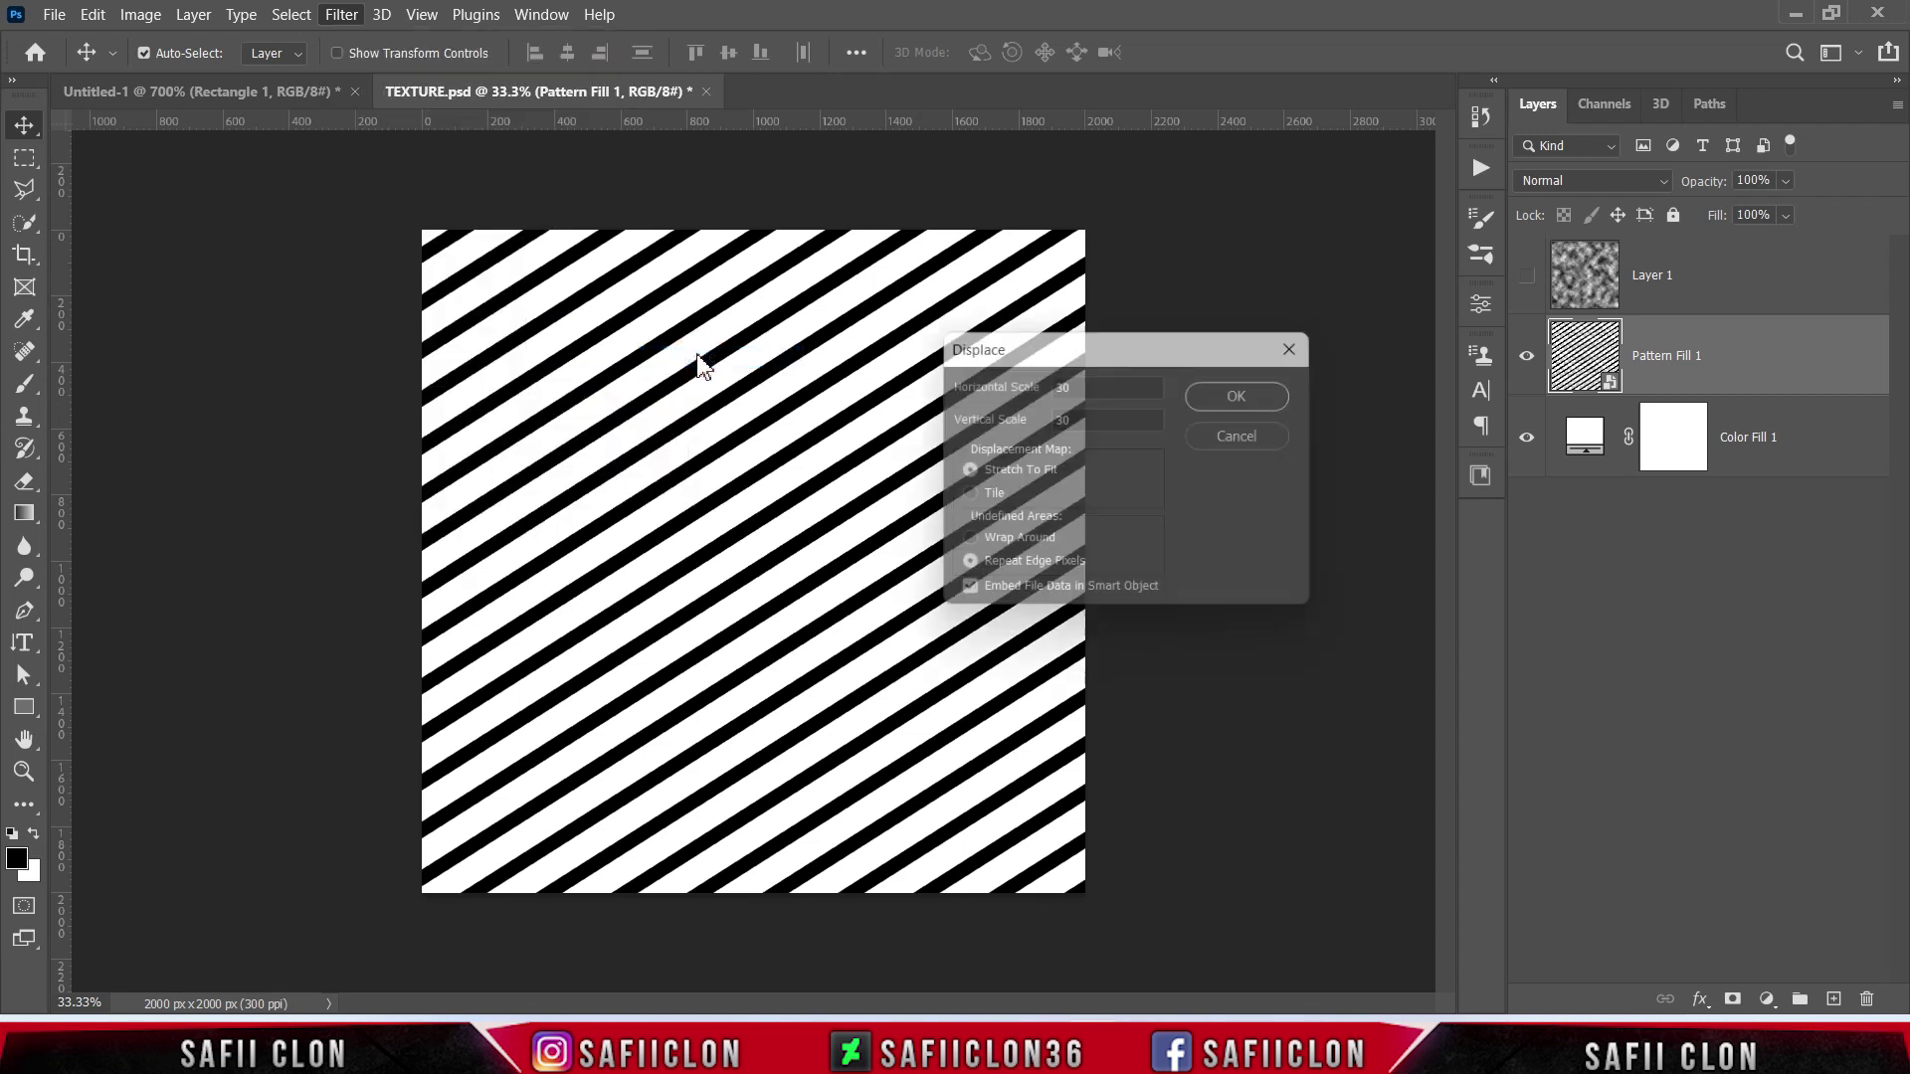
{"action": "double_click", "coordinate": [1095, 384]}
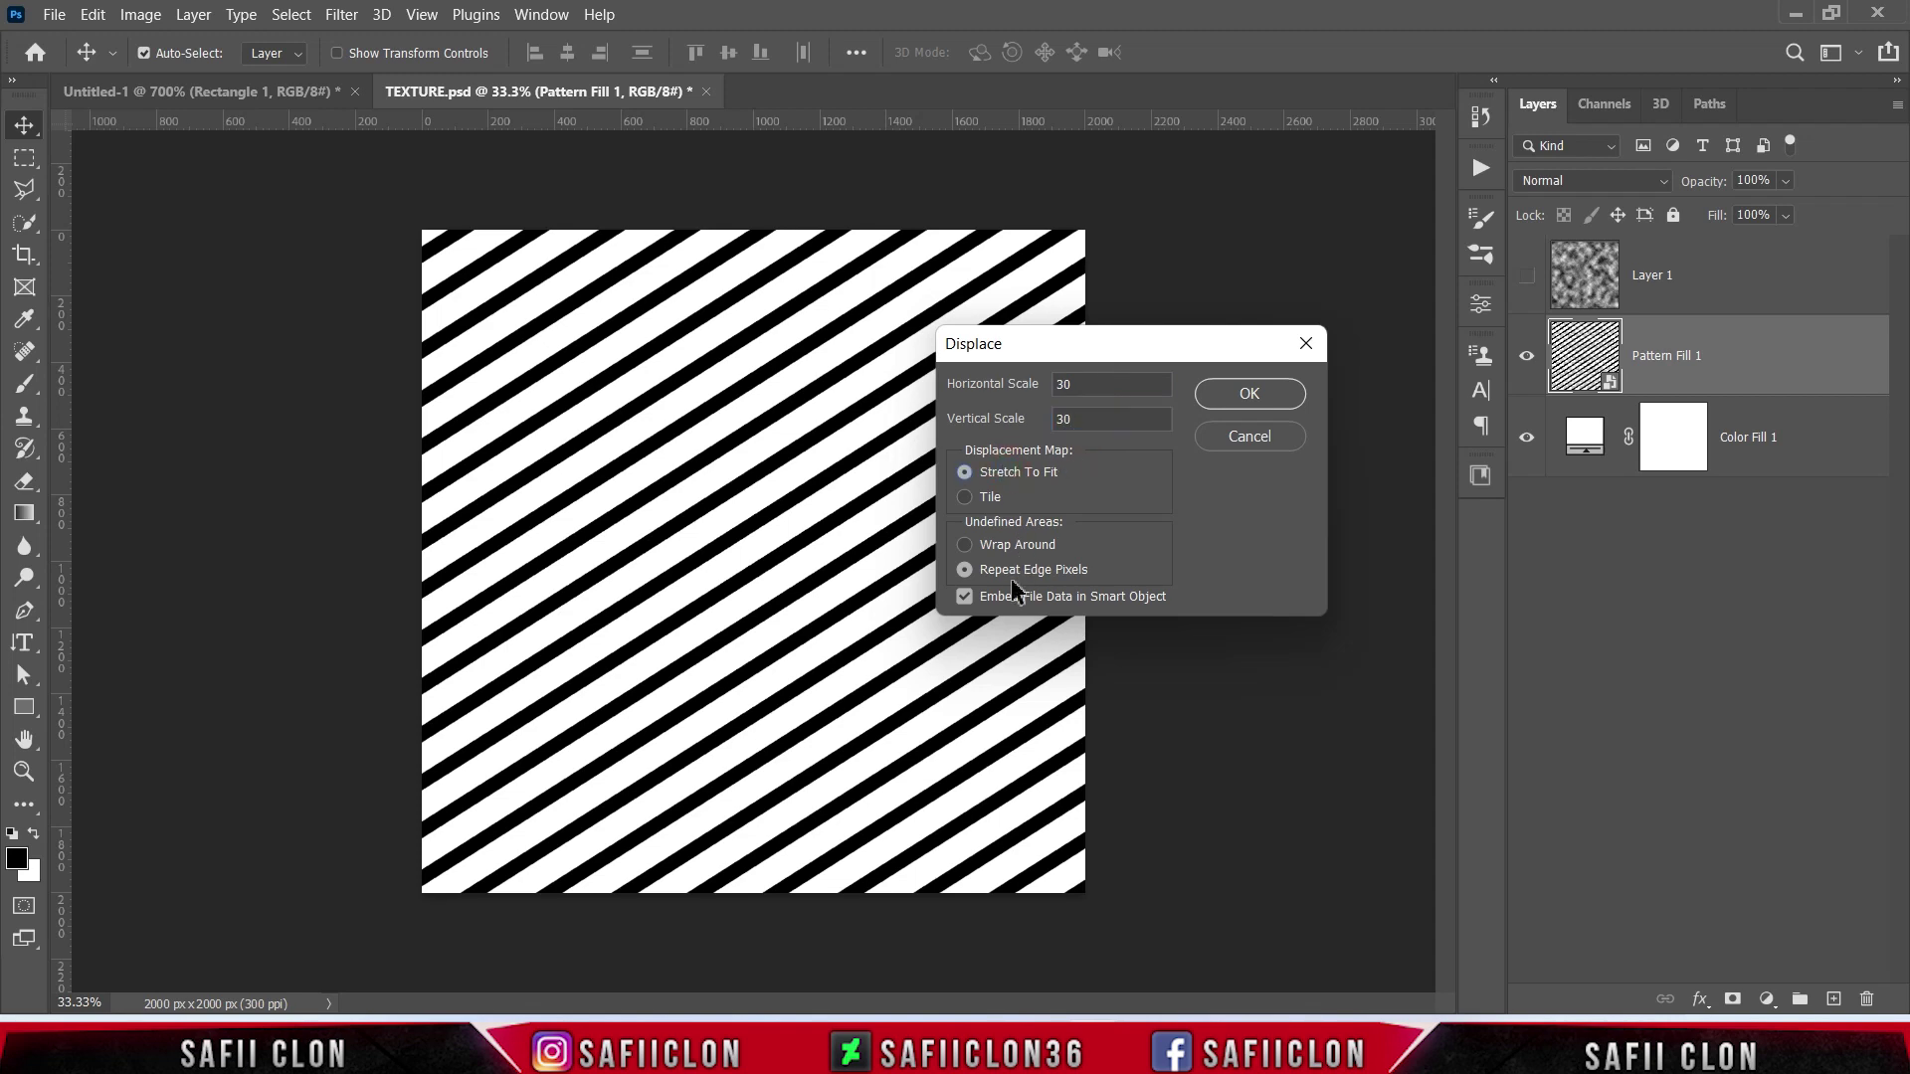
{"action": "left_click", "coordinate": [1248, 393]}
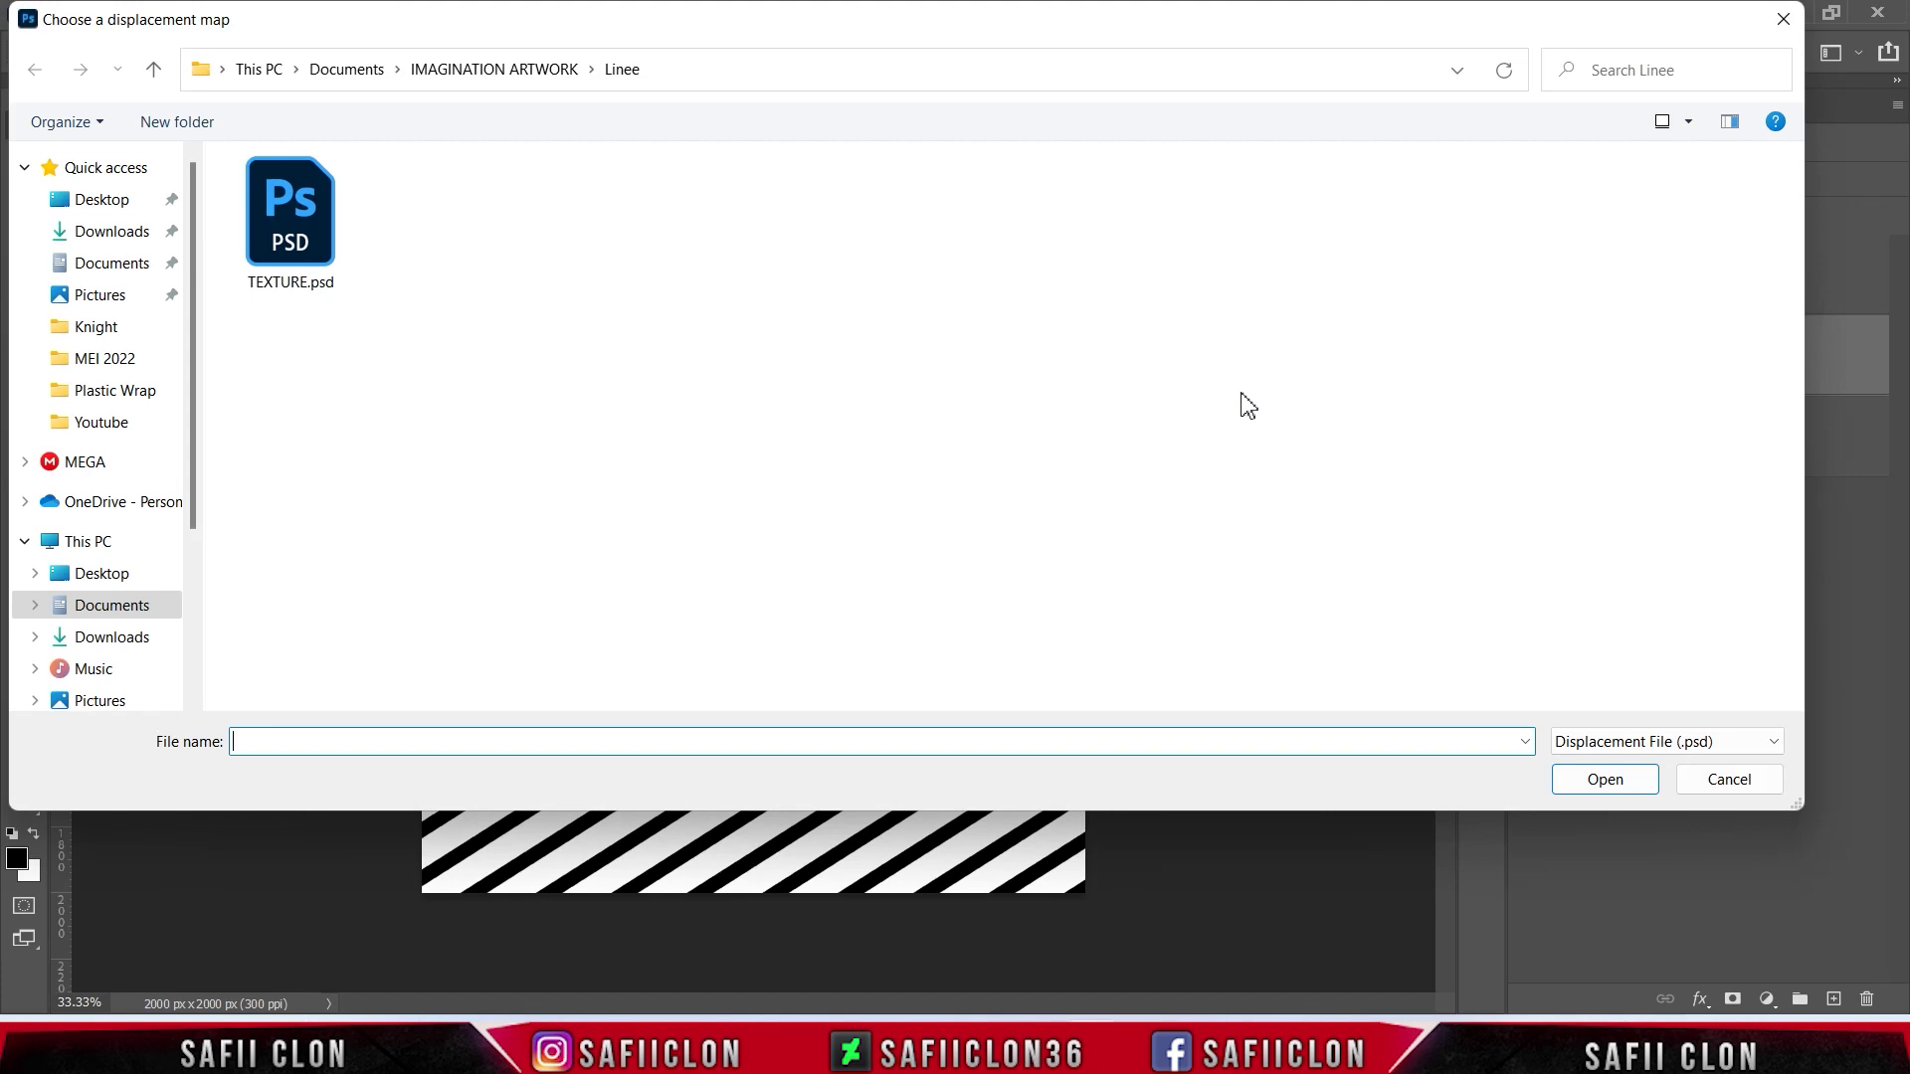
{"action": "left_click", "coordinate": [284, 229]}
{"action": "left_click", "coordinate": [1612, 782]}
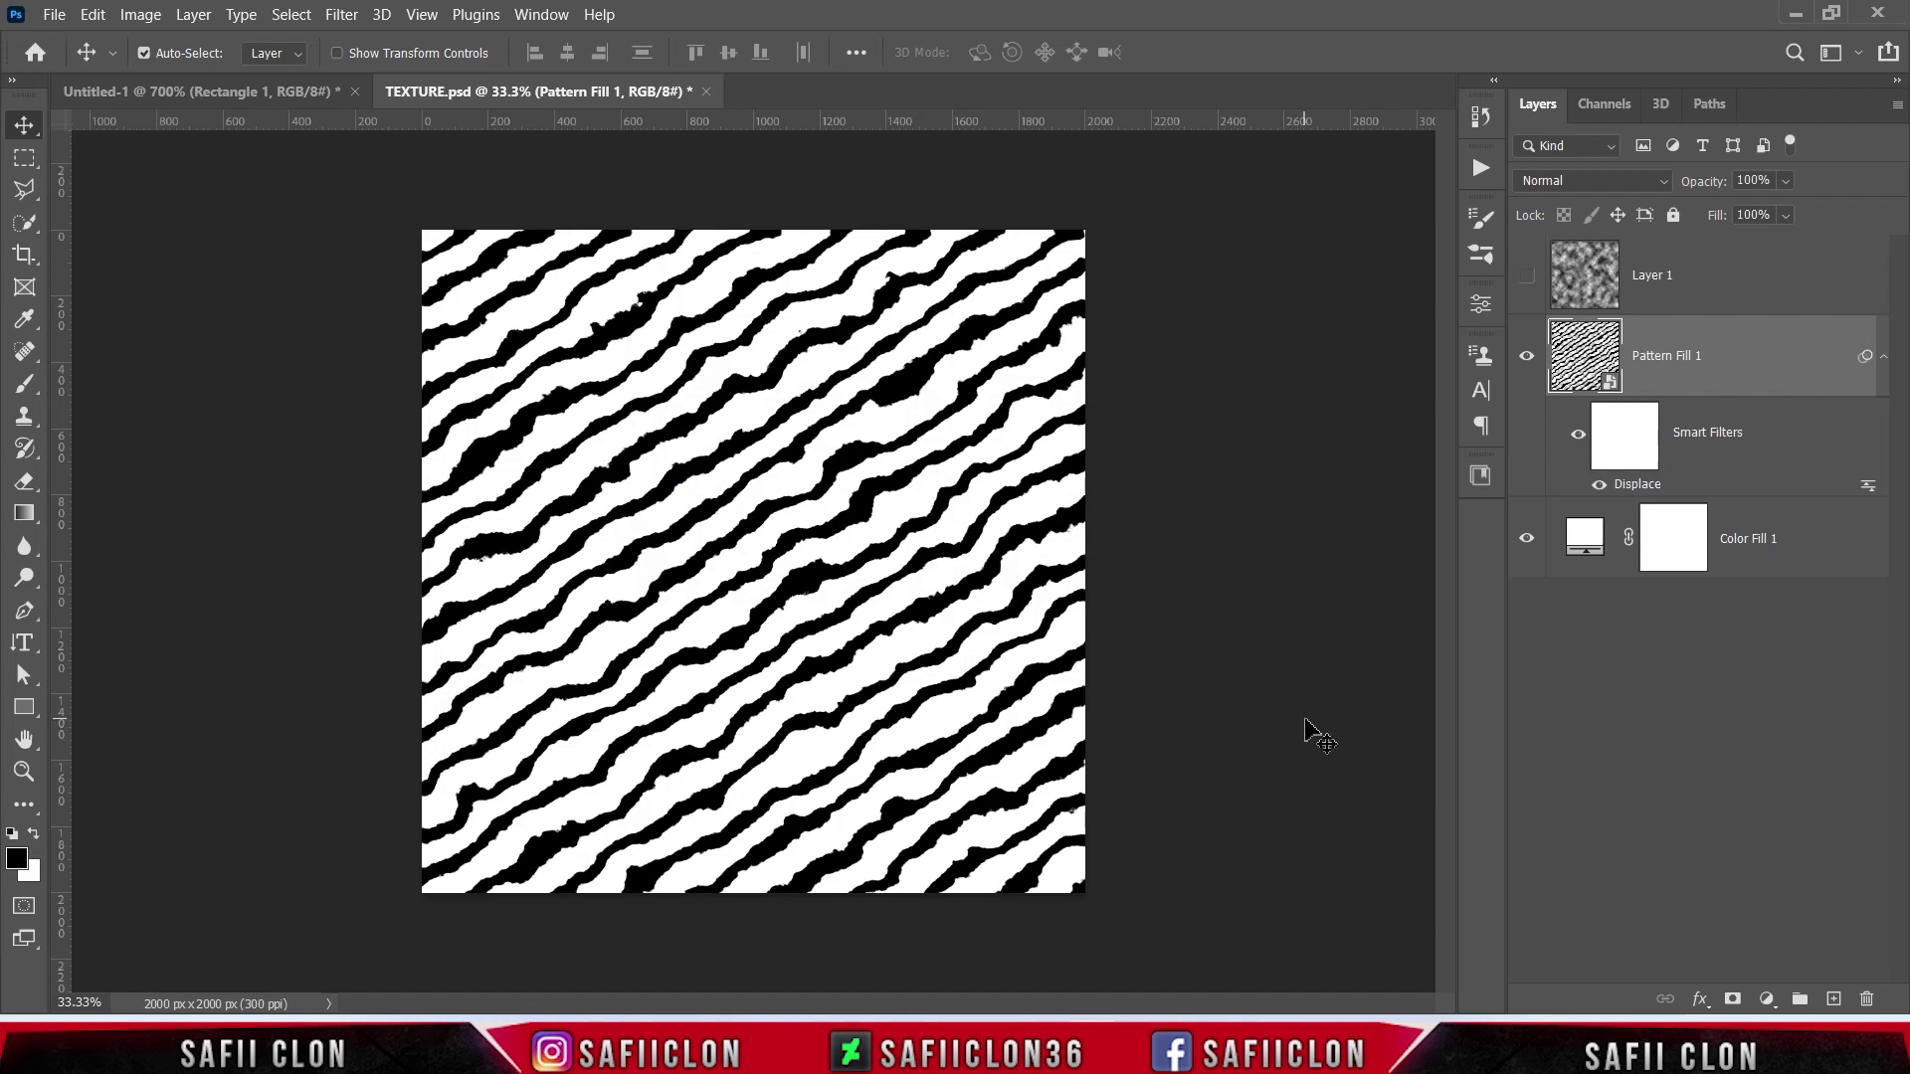
{"action": "key", "text": "ctrl+plus"}
{"action": "key", "text": "ctrl+plus"}
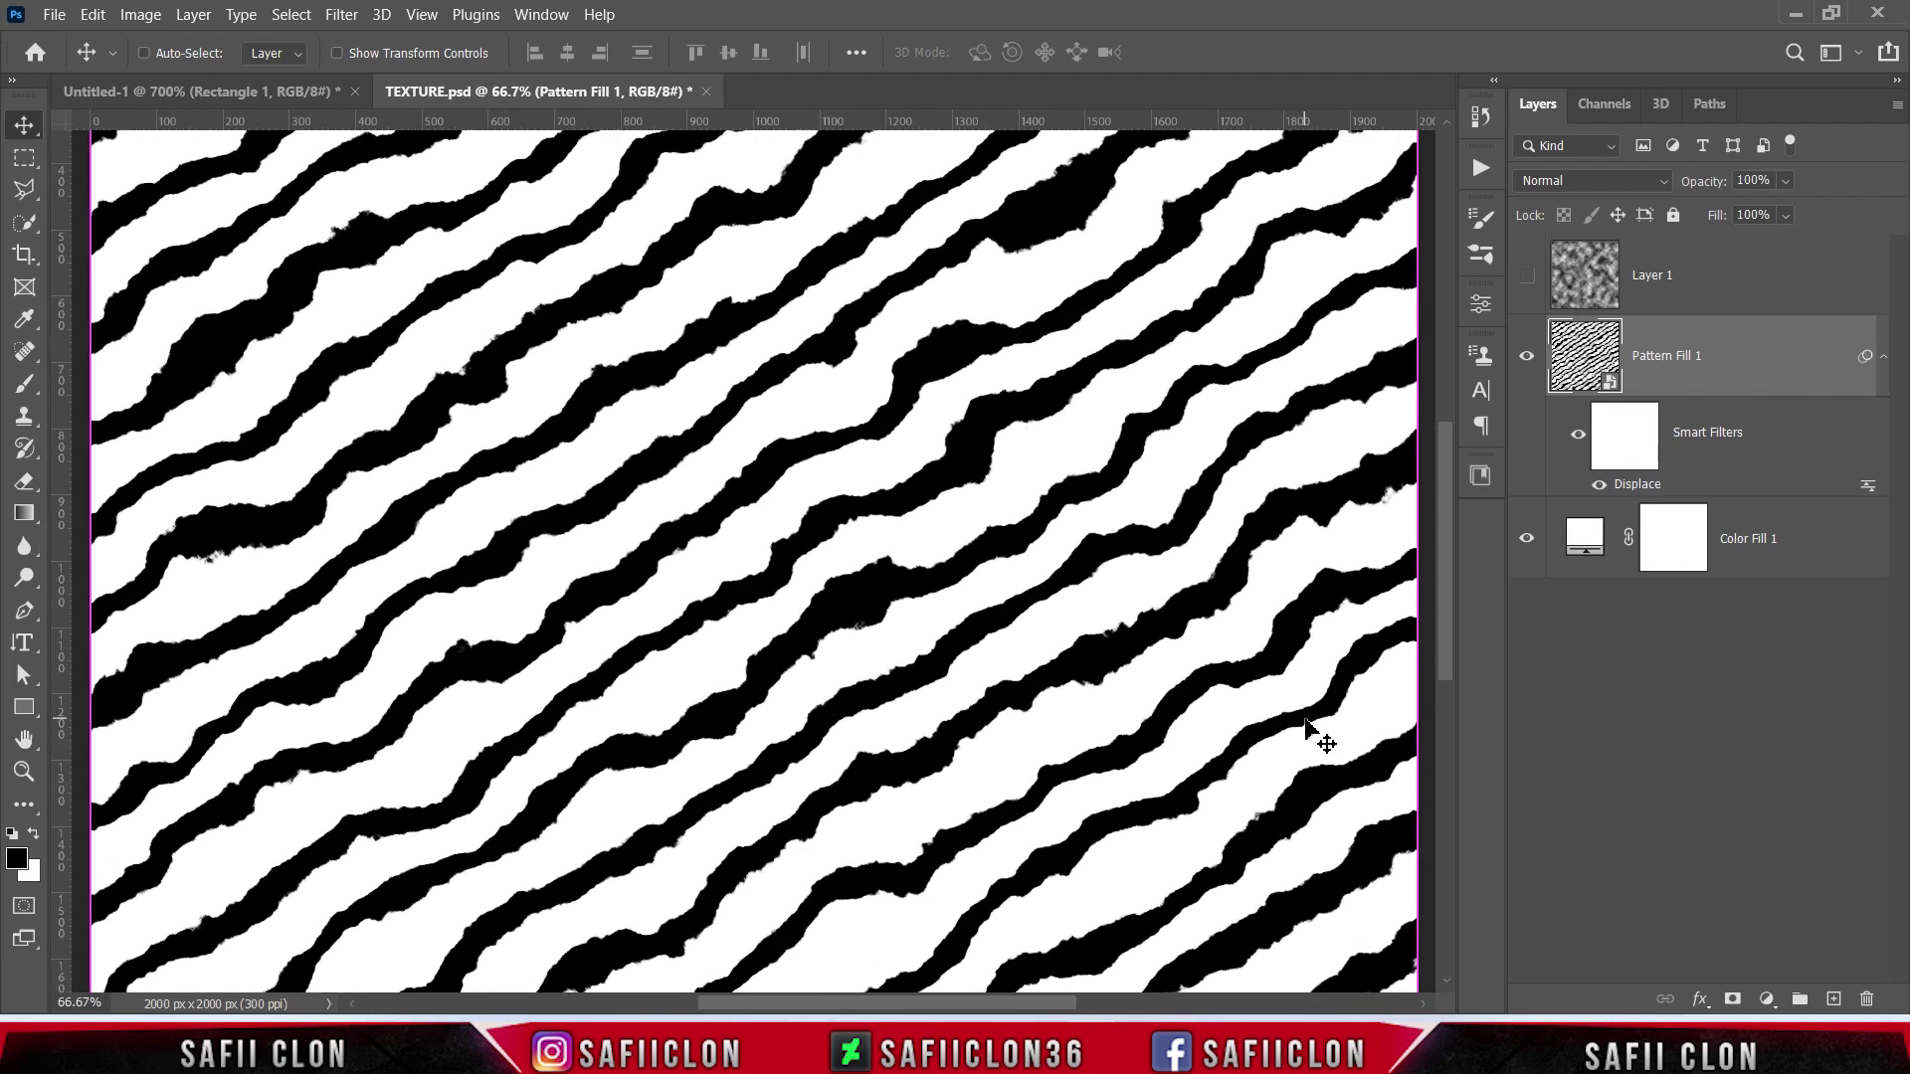
{"action": "key", "text": "ctrl+plus"}
{"action": "key", "text": "ctrl+minus"}
{"action": "key", "text": "ctrl+minus"}
{"action": "key", "text": "ctrl+minus"}
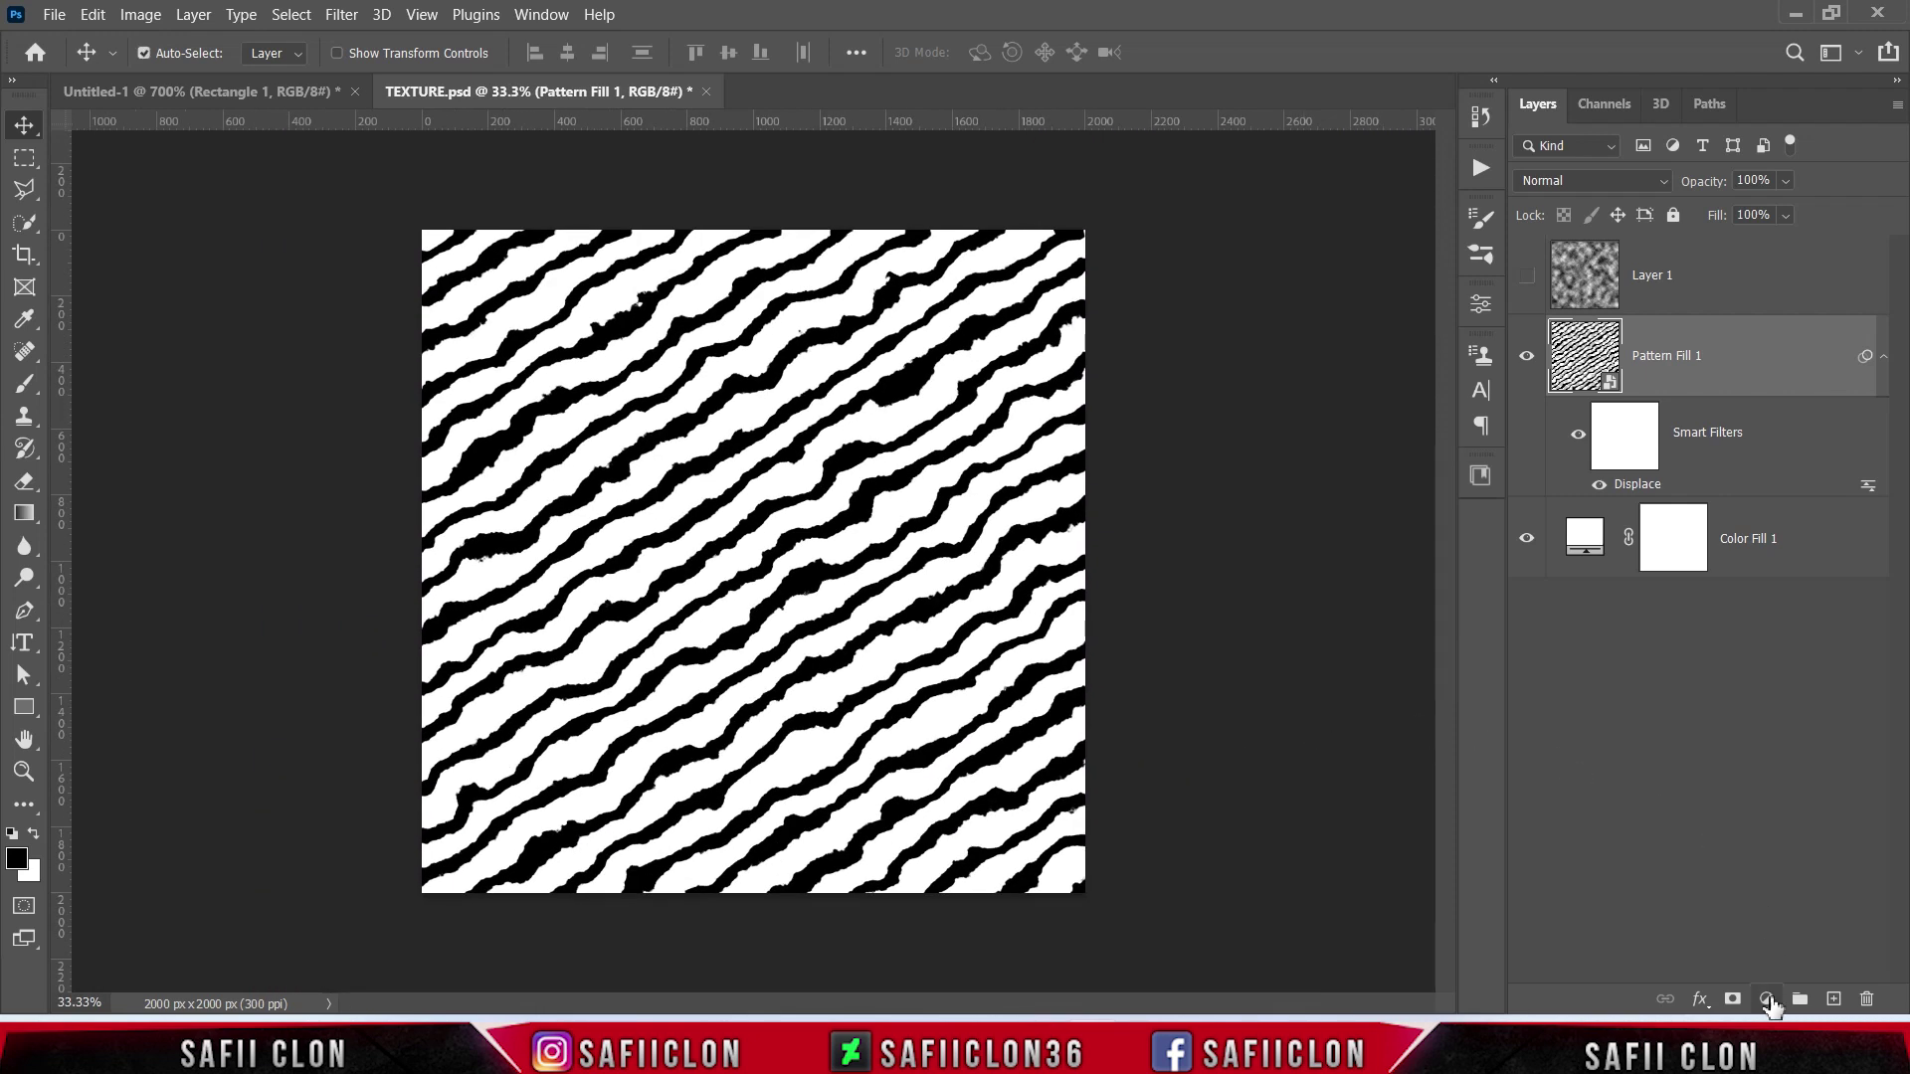
Add a Solid Color fill layer above the displaced stripes and pick a teal color of about #32a5a1.
{"action": "left_click", "coordinate": [1770, 999]}
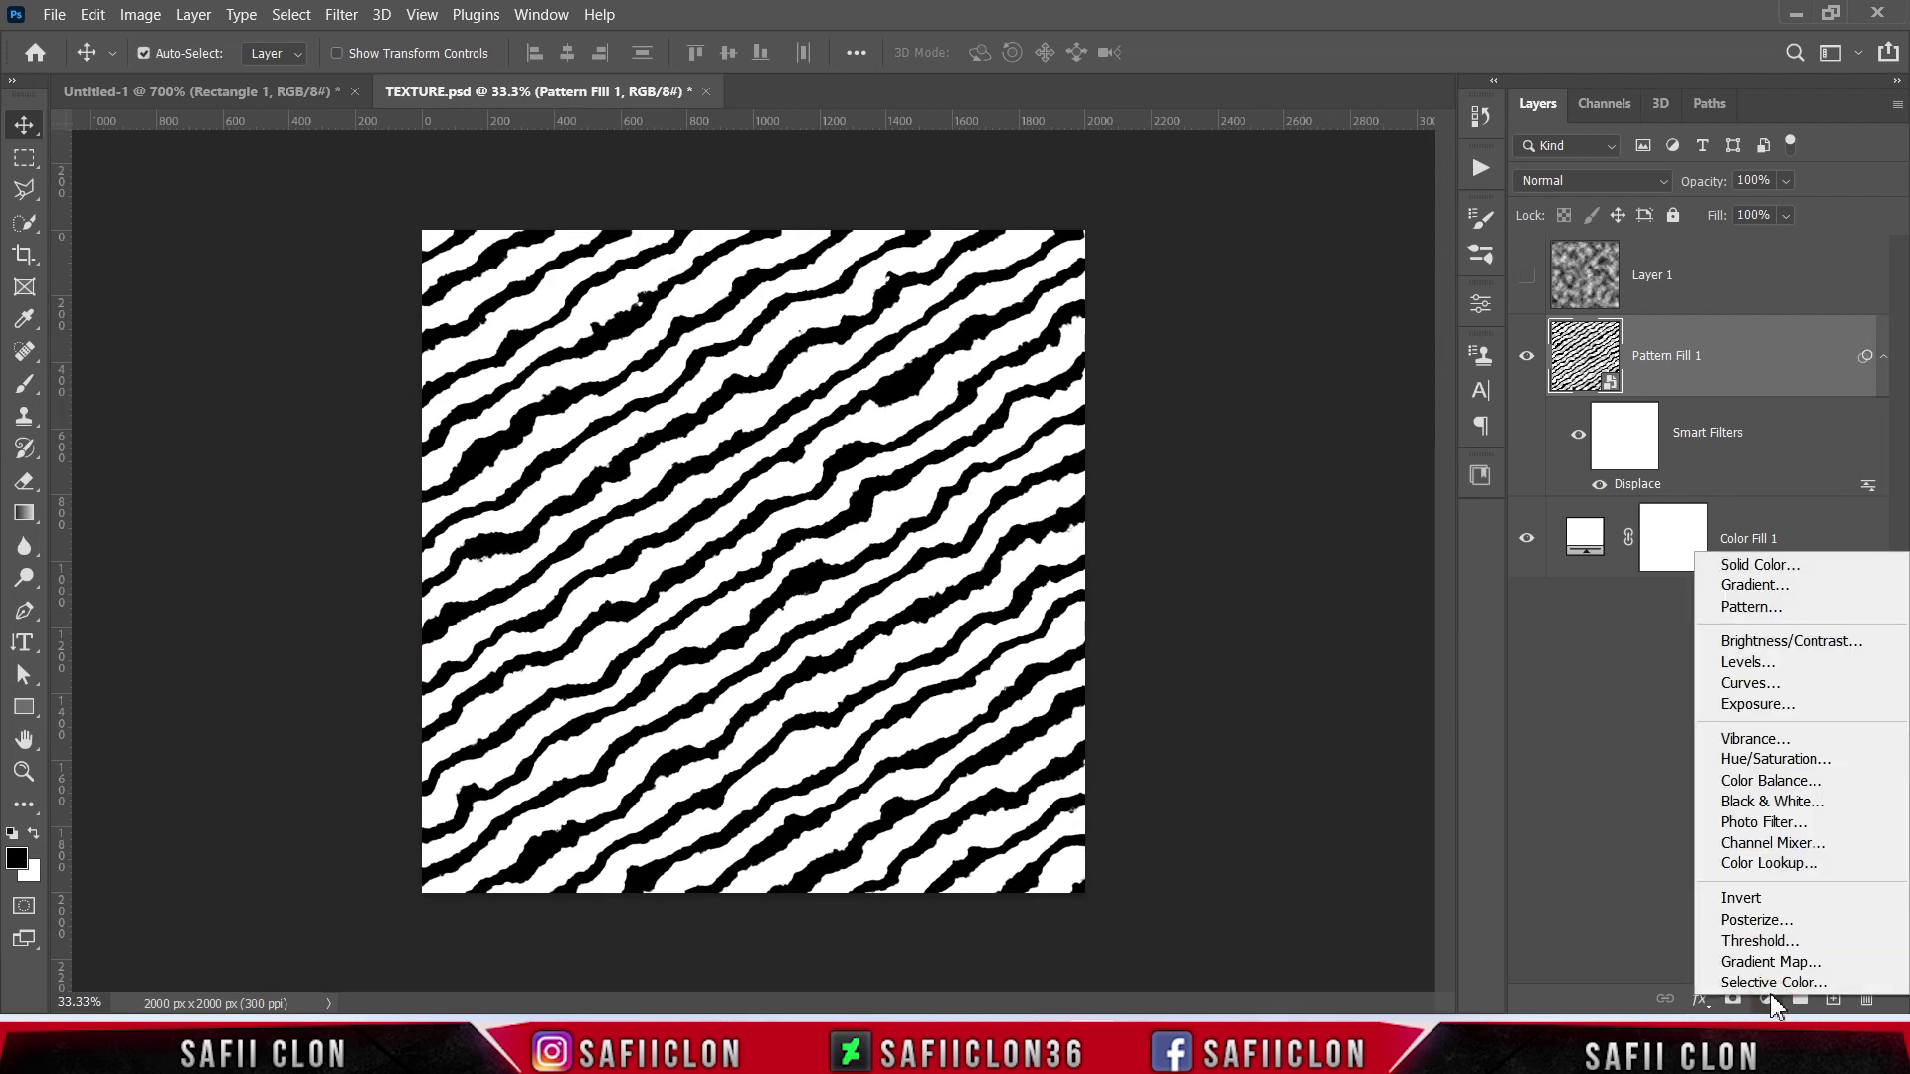
{"action": "left_click", "coordinate": [1767, 563]}
{"action": "mouse_move", "coordinate": [1369, 388]}
{"action": "left_mouse_down"}
{"action": "mouse_move", "coordinate": [1437, 337]}
{"action": "mouse_move", "coordinate": [1436, 389]}
{"action": "mouse_move", "coordinate": [1450, 375]}
{"action": "left_mouse_up"}
{"action": "left_click", "coordinate": [1592, 503]}
{"action": "left_click_drag", "start_coordinate": [1597, 513], "coordinate": [1609, 394]}
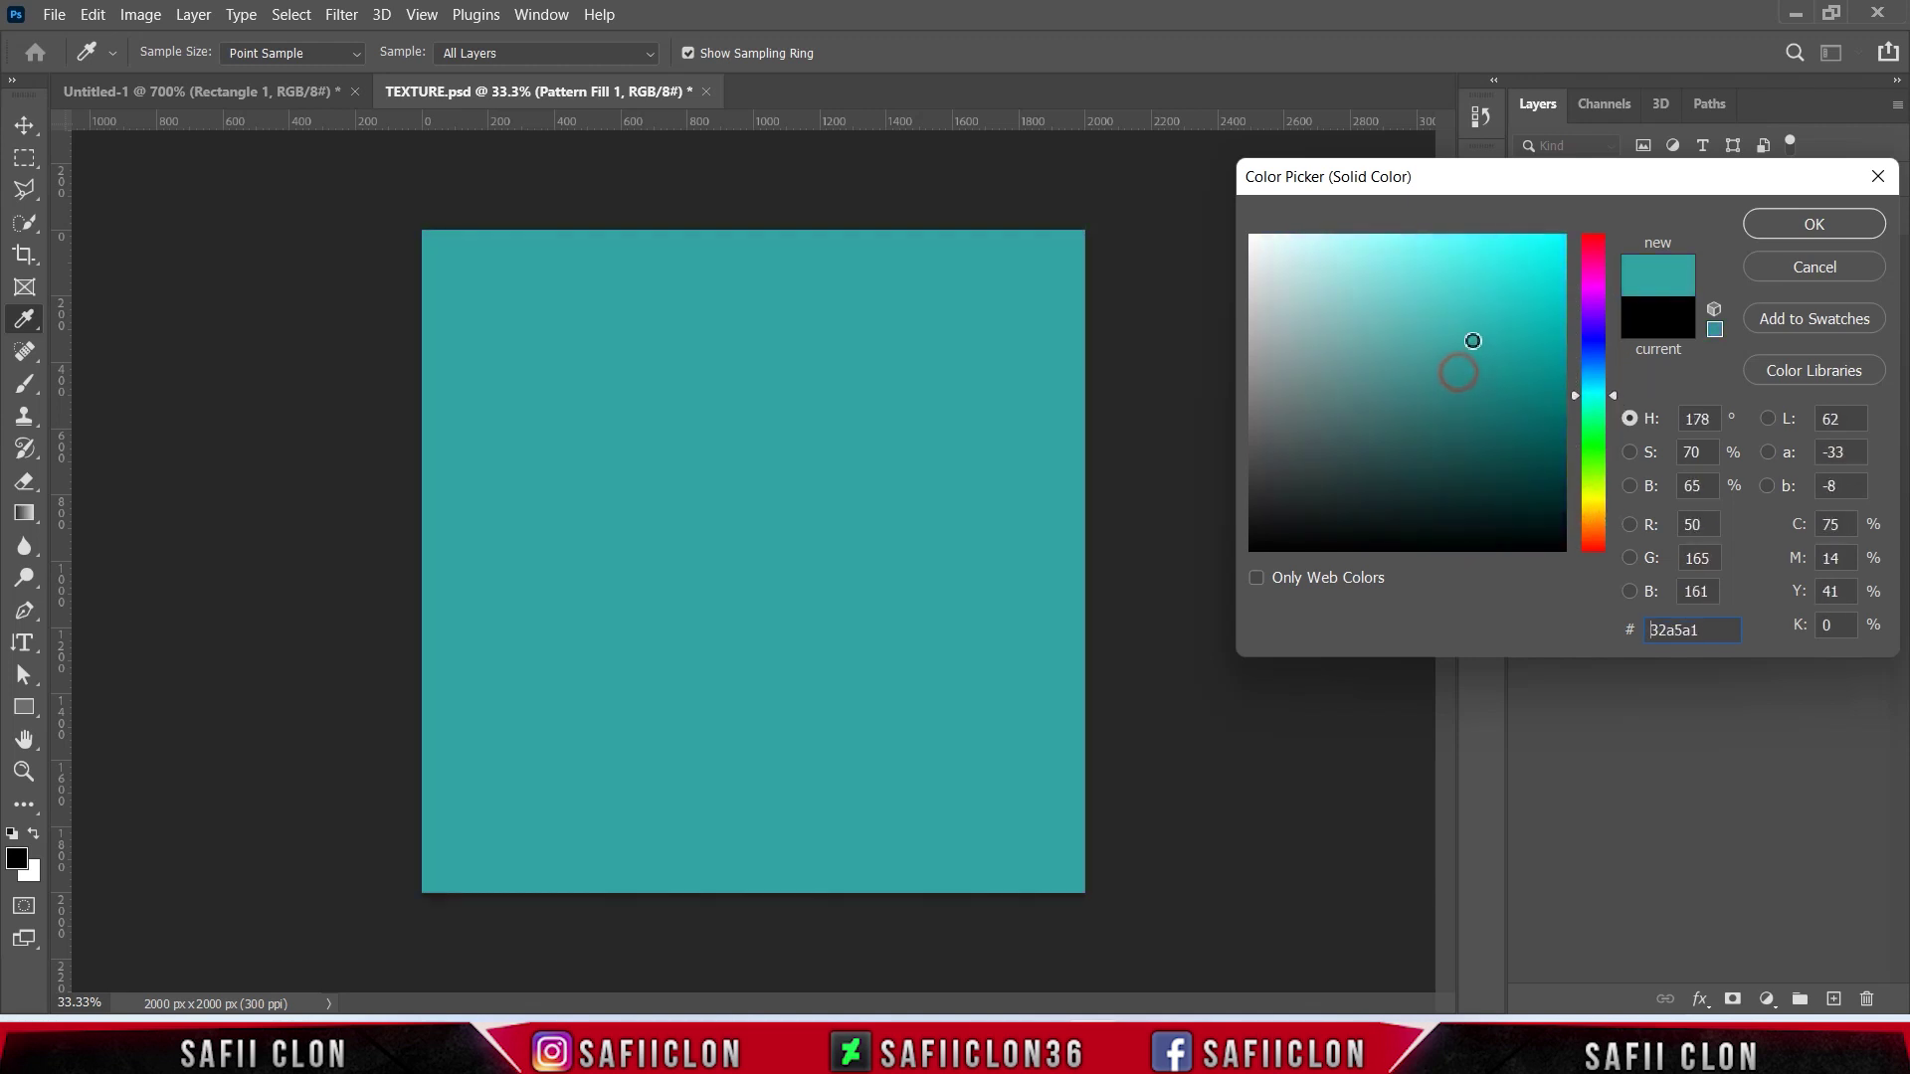